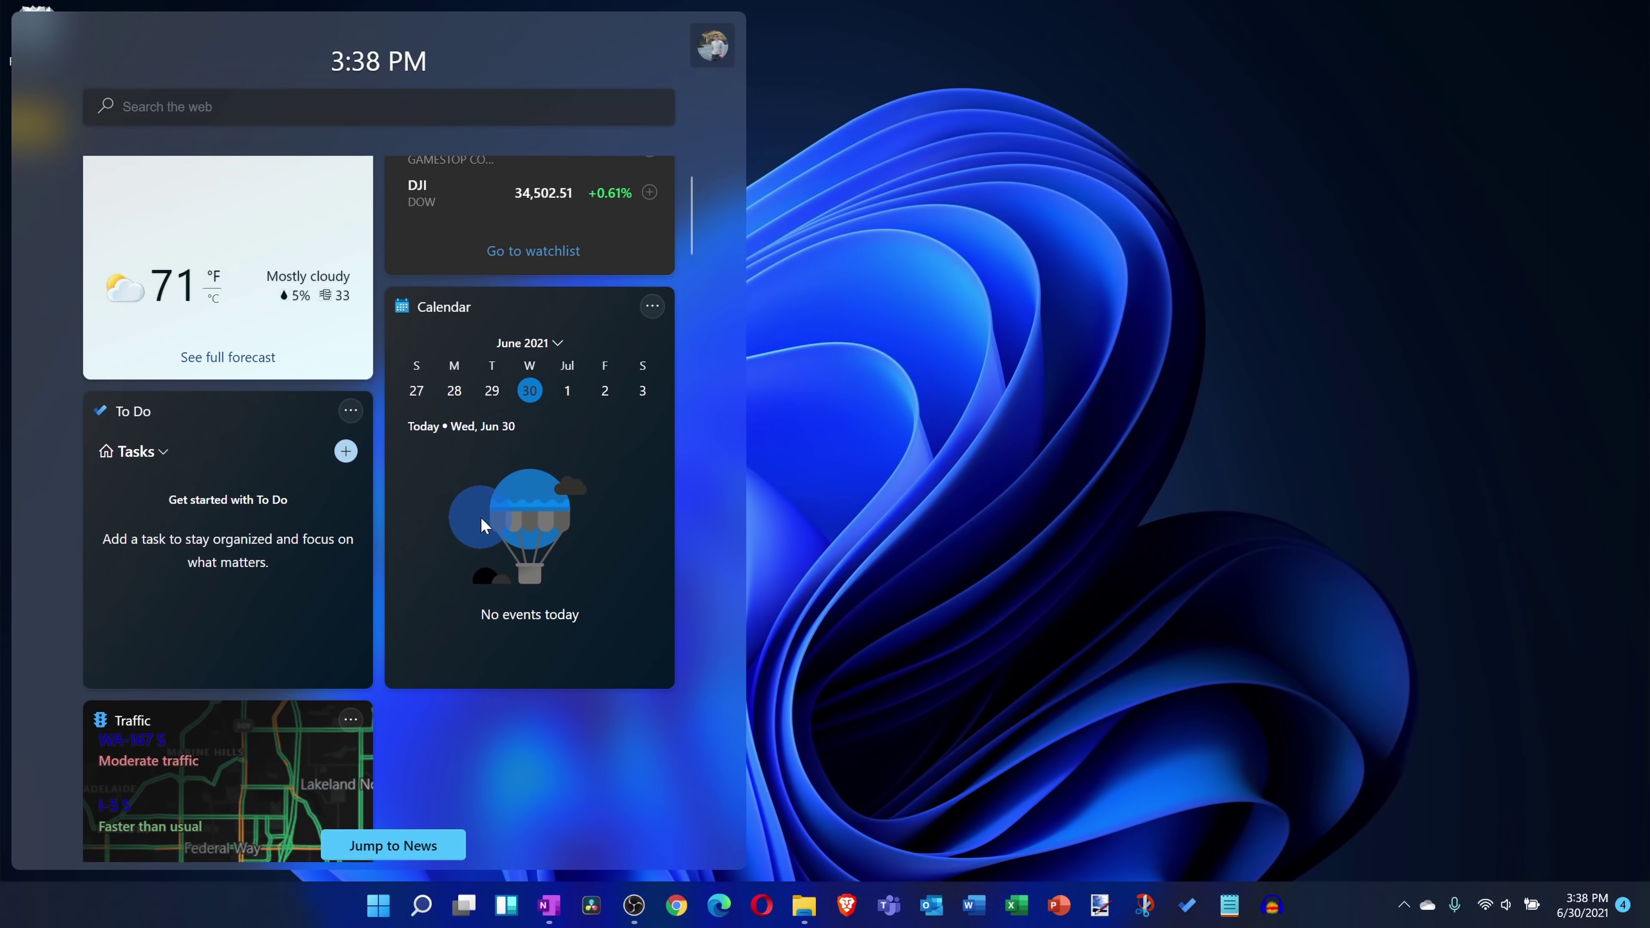
Step: Get back to the bare bloom-wallpaper desktop with only the pinned taskbar apps visible
{"action": "scroll", "coordinate": [481, 518], "scroll_direction": "down", "scroll_amount": 8}
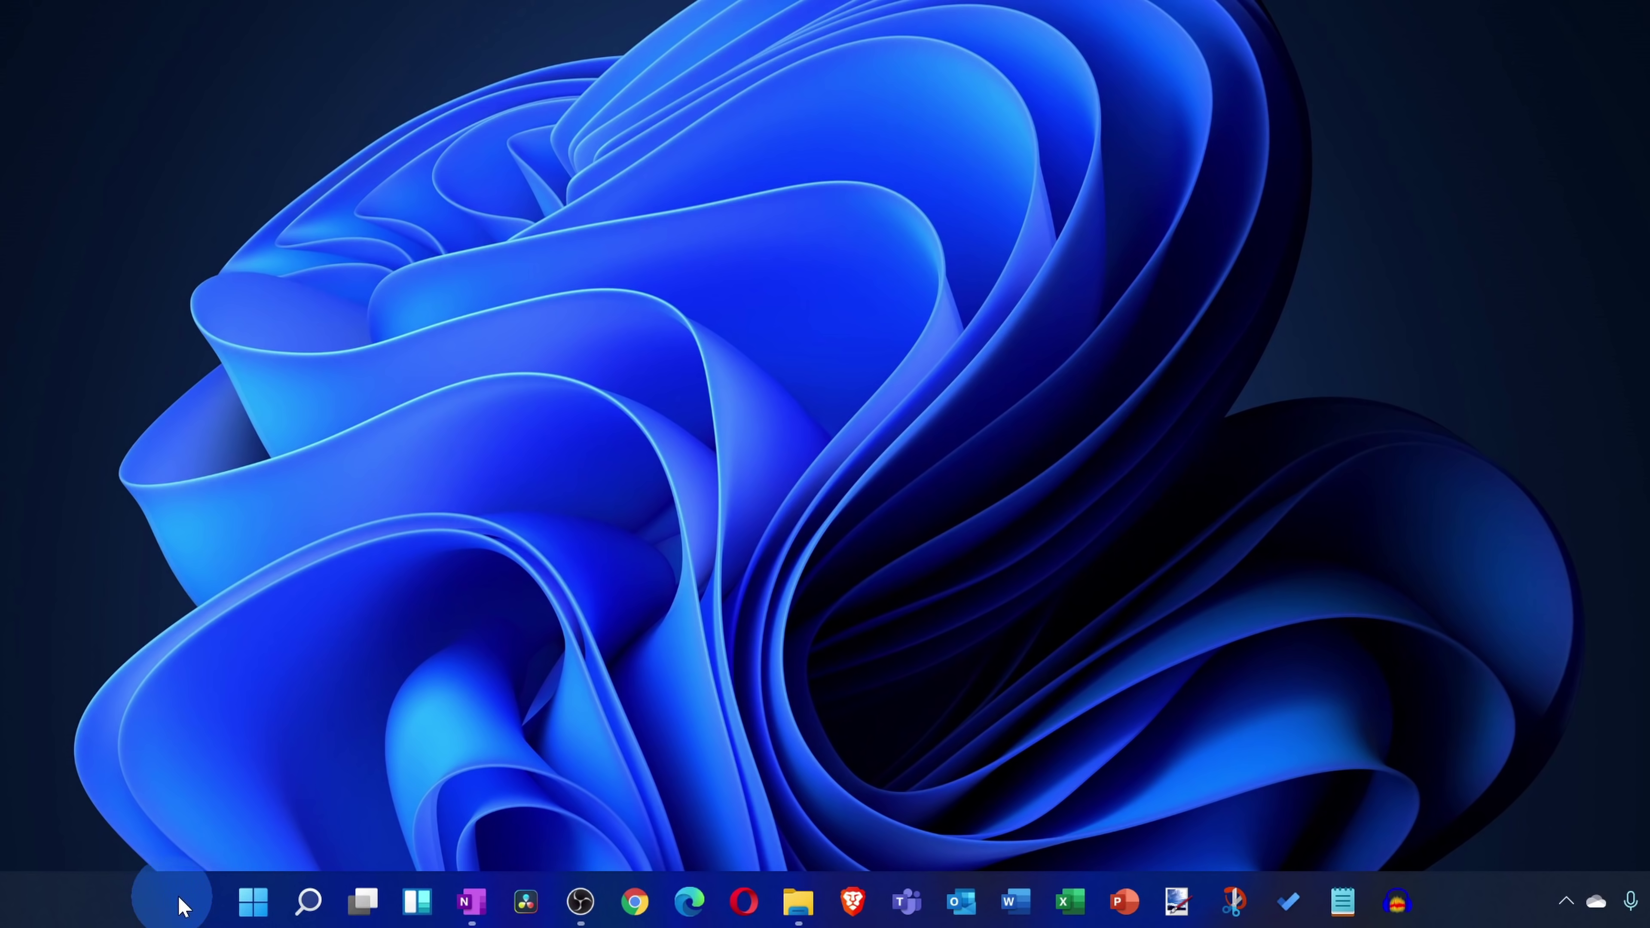
Step: Set Taskbar alignment to Left under Taskbar behaviors, then bring up Start with it back at Center
{"action": "right_click", "coordinate": [189, 900]}
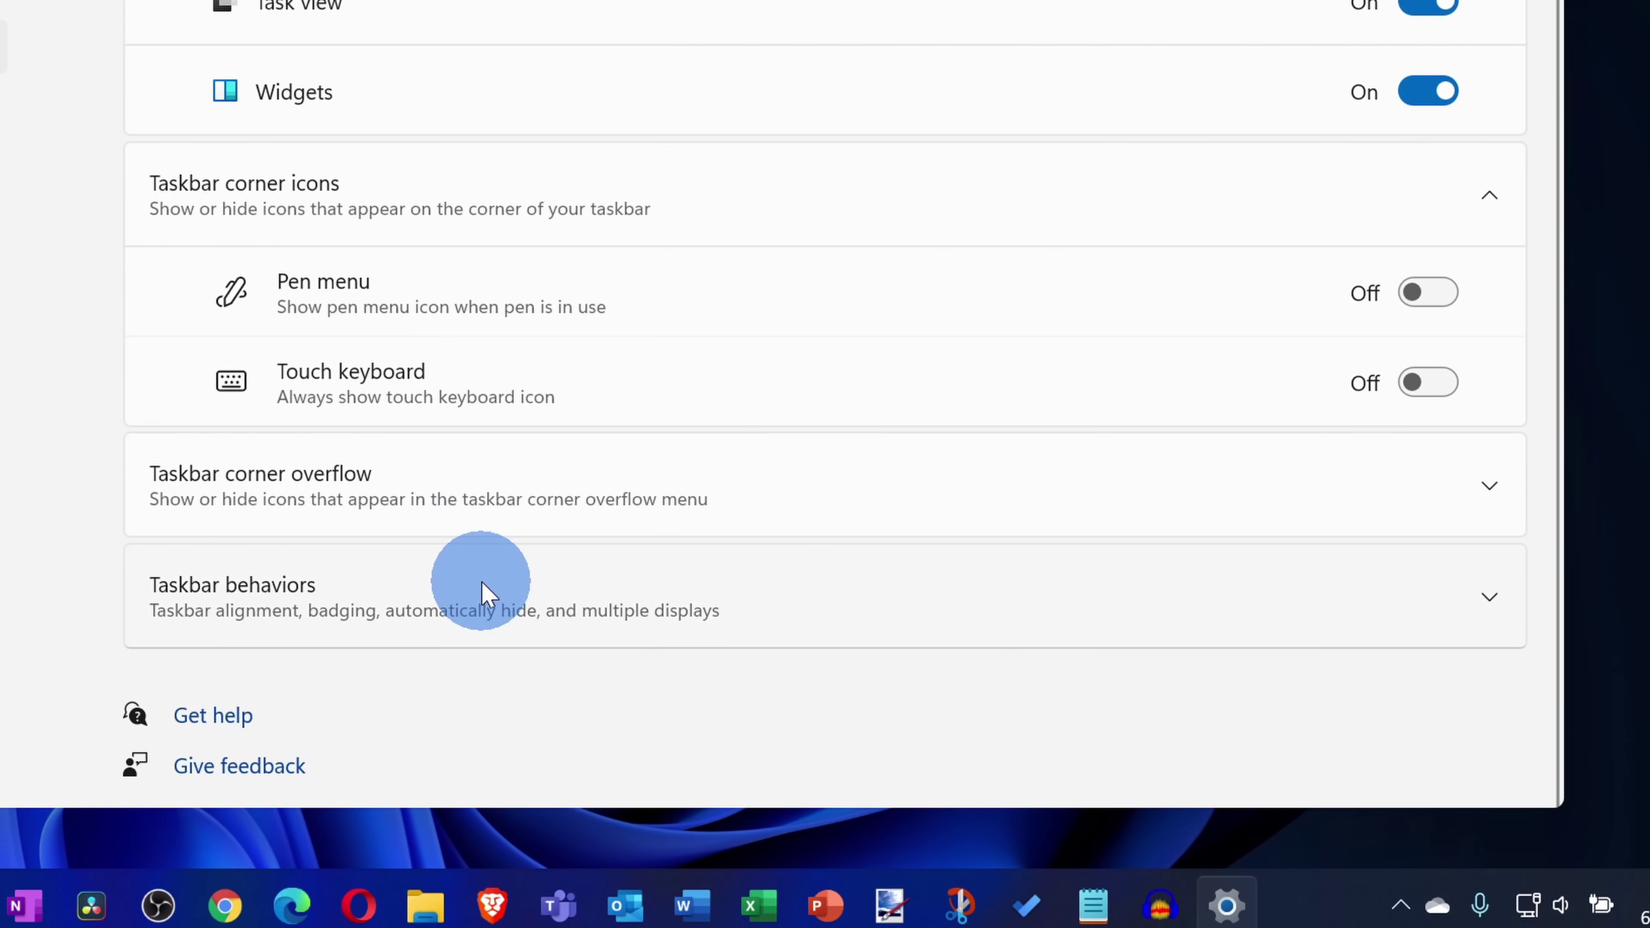
{"action": "left_click", "coordinate": [769, 756]}
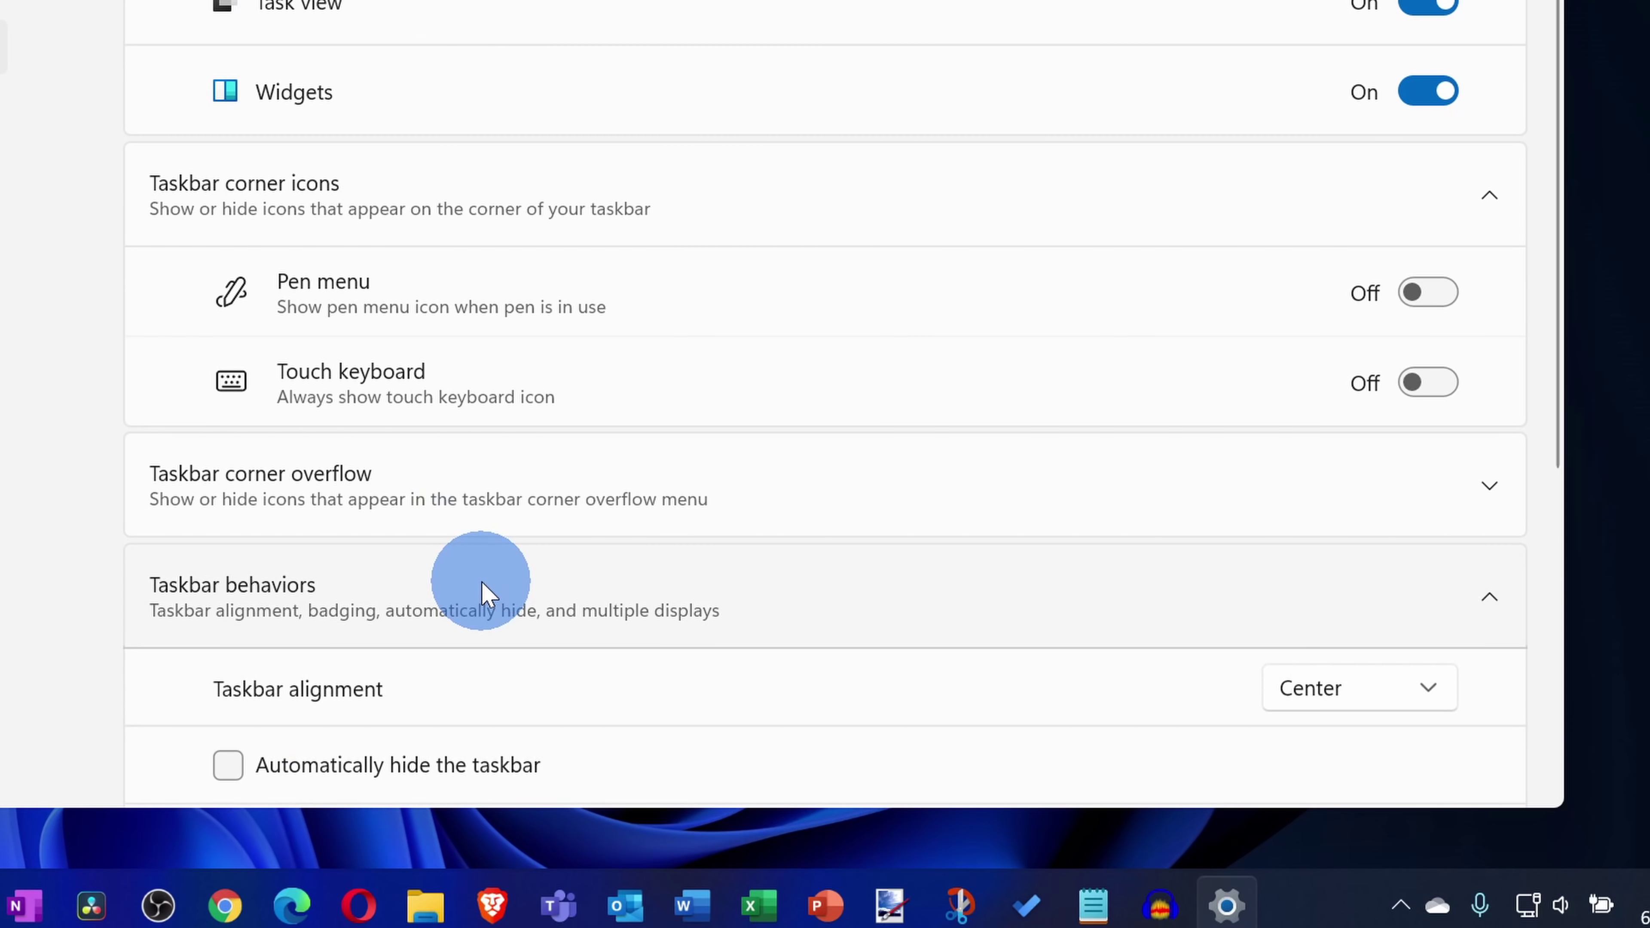
{"action": "scroll", "coordinate": [481, 585], "scroll_direction": "down", "scroll_amount": 5}
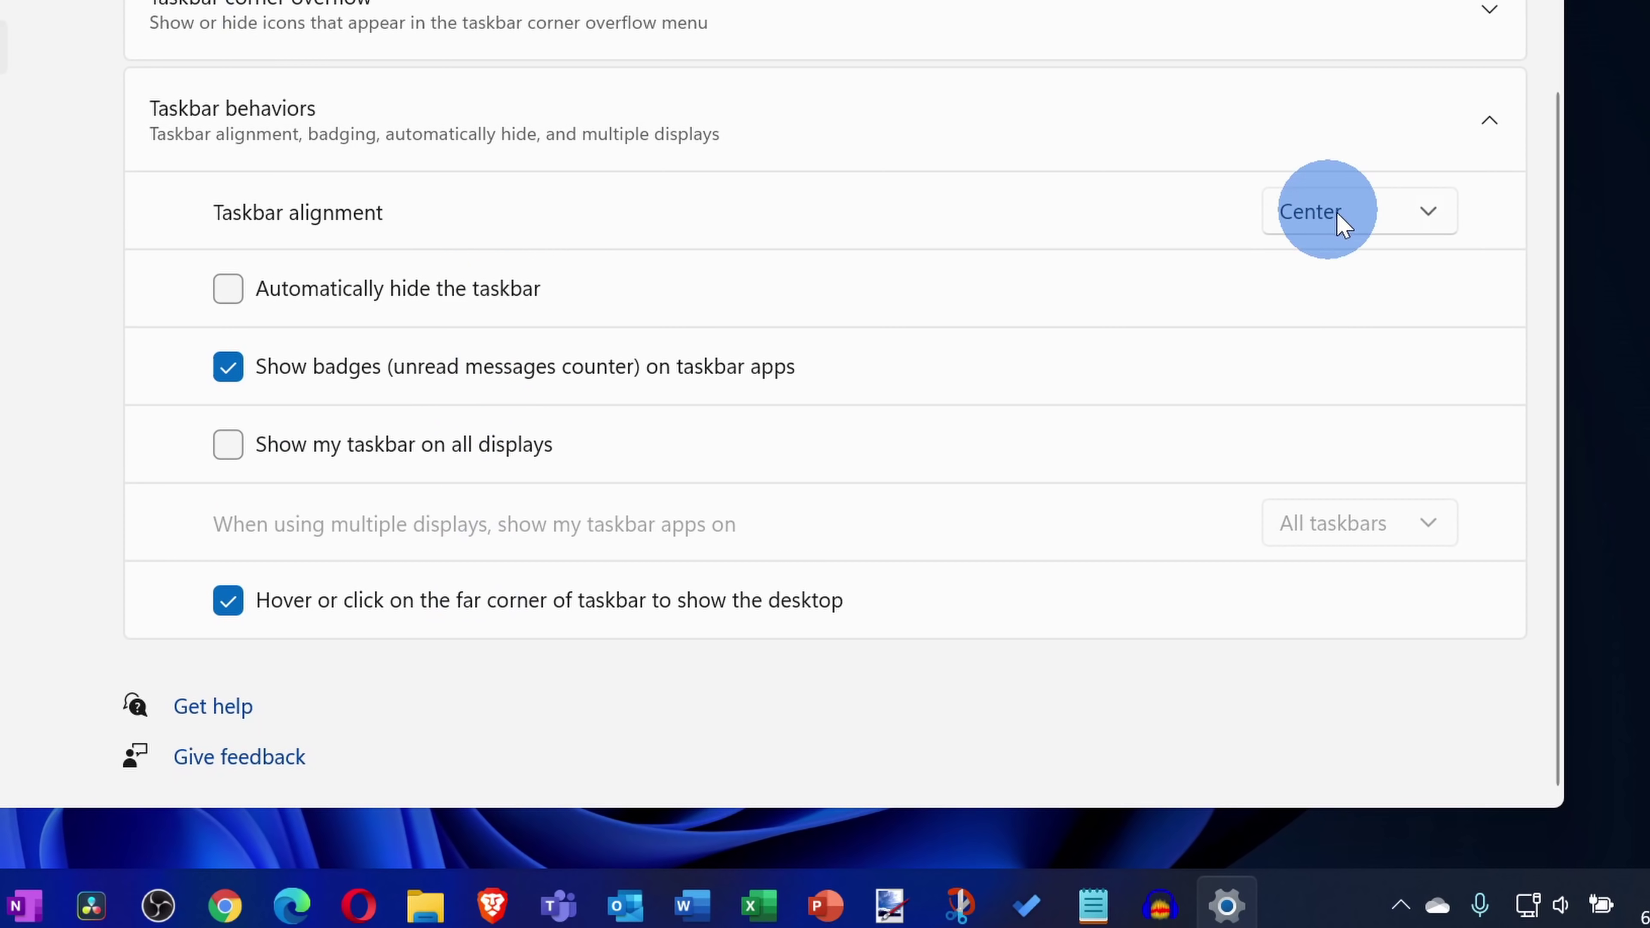
{"action": "left_click", "coordinate": [1341, 221]}
{"action": "left_click", "coordinate": [1366, 167]}
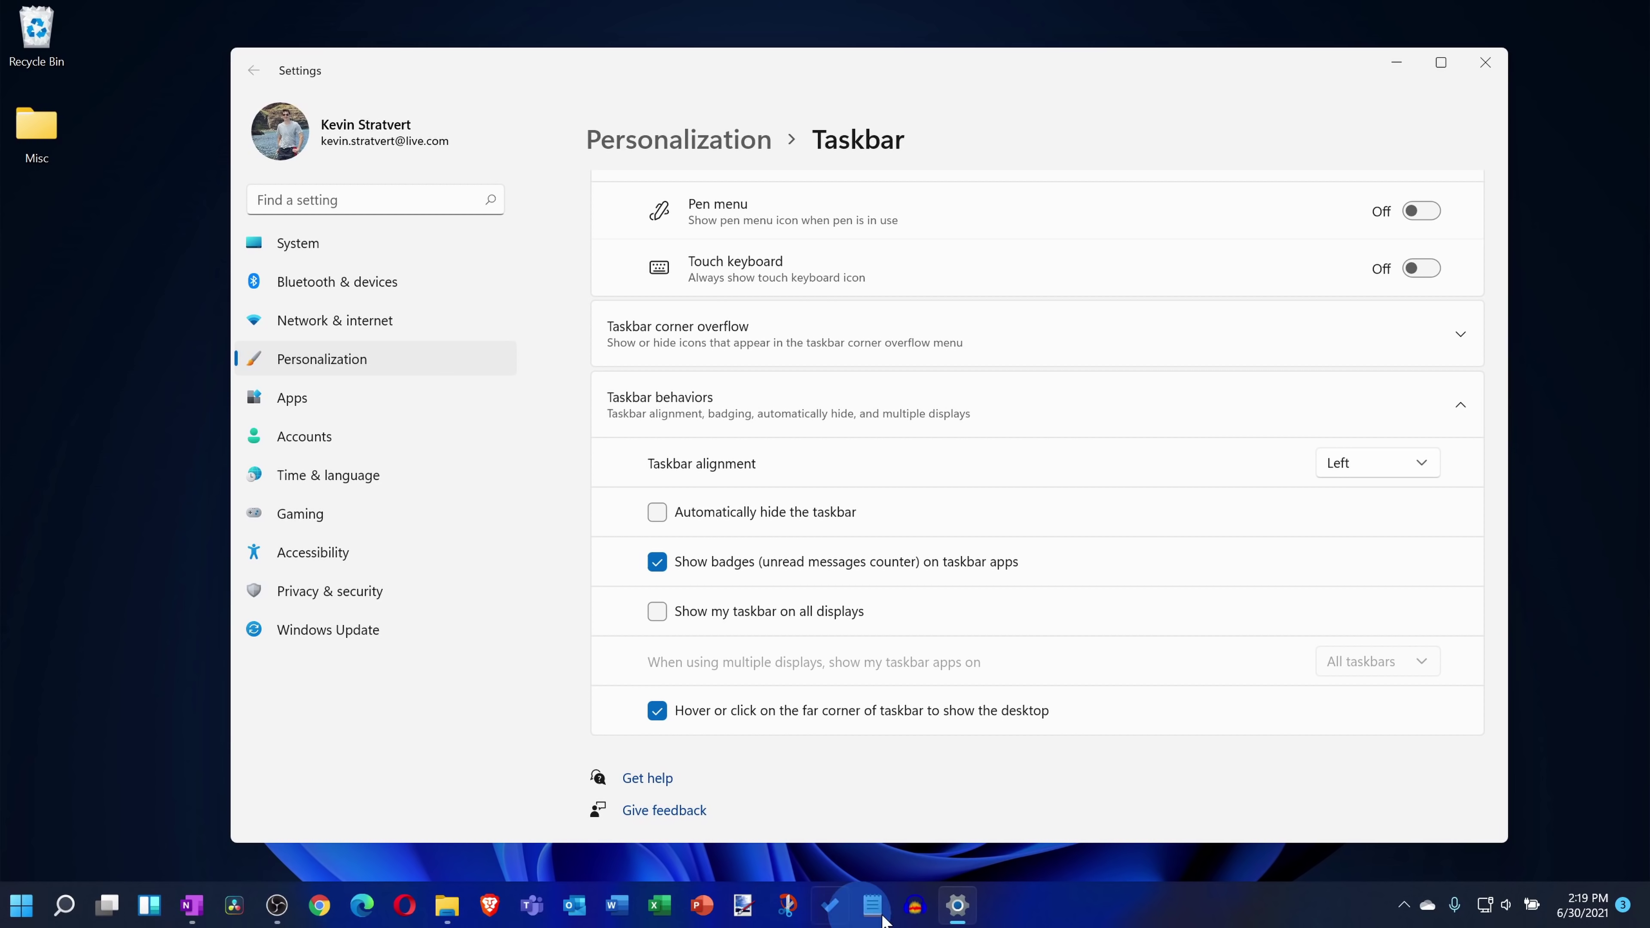
{"action": "mouse_move", "coordinate": [984, 920]}
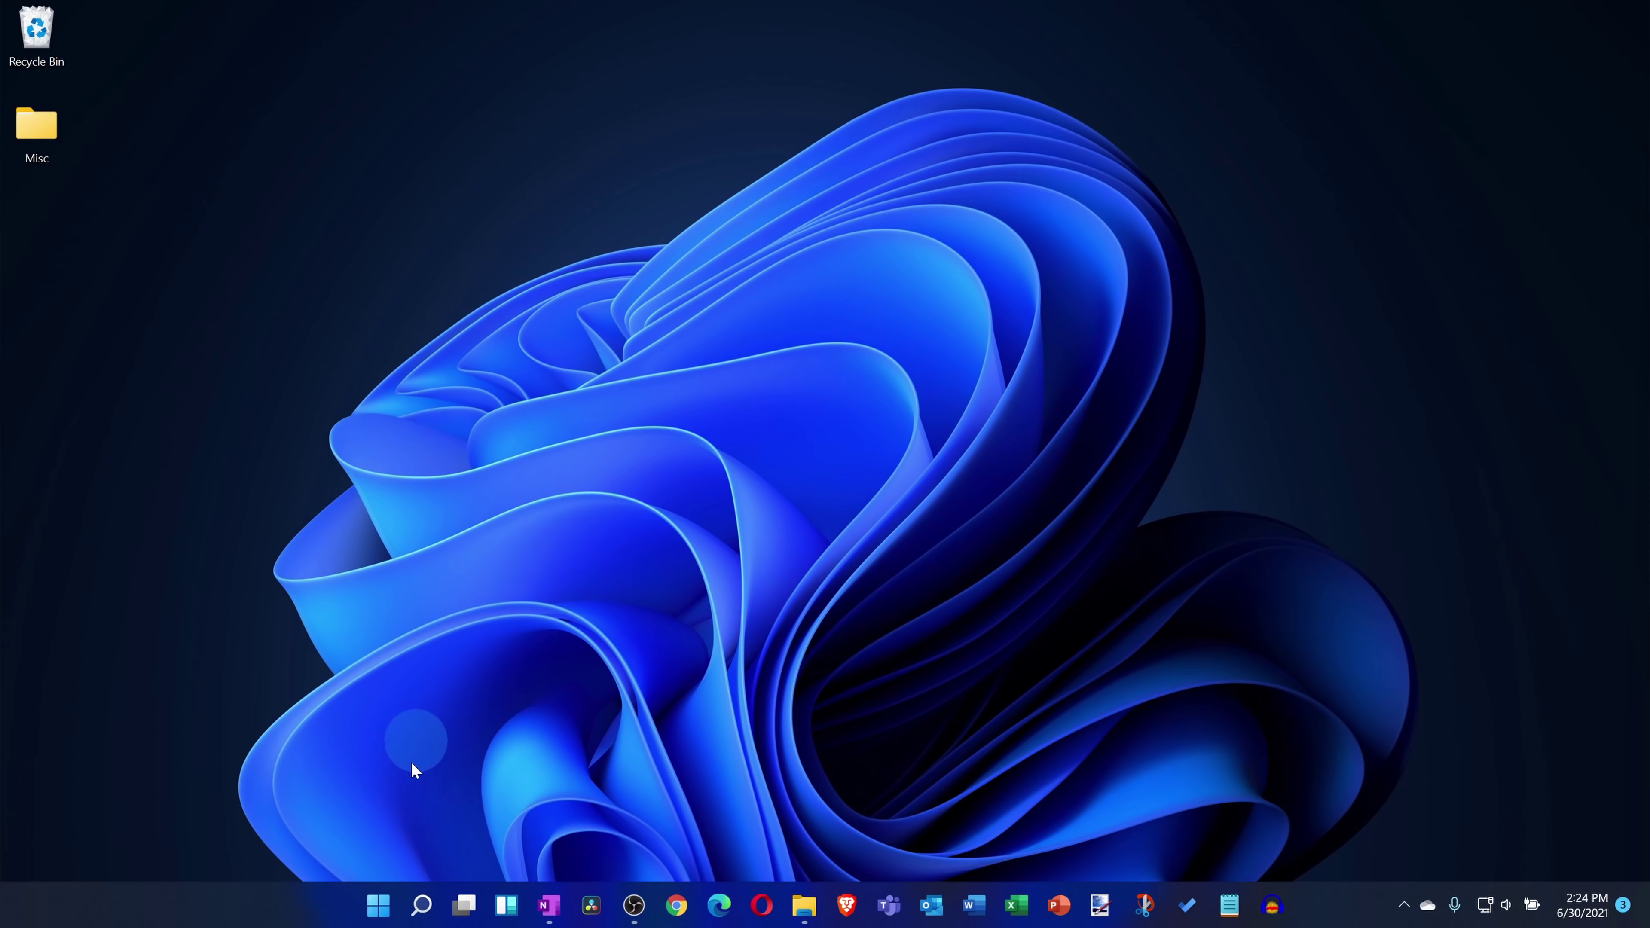
{"action": "left_click", "coordinate": [378, 905]}
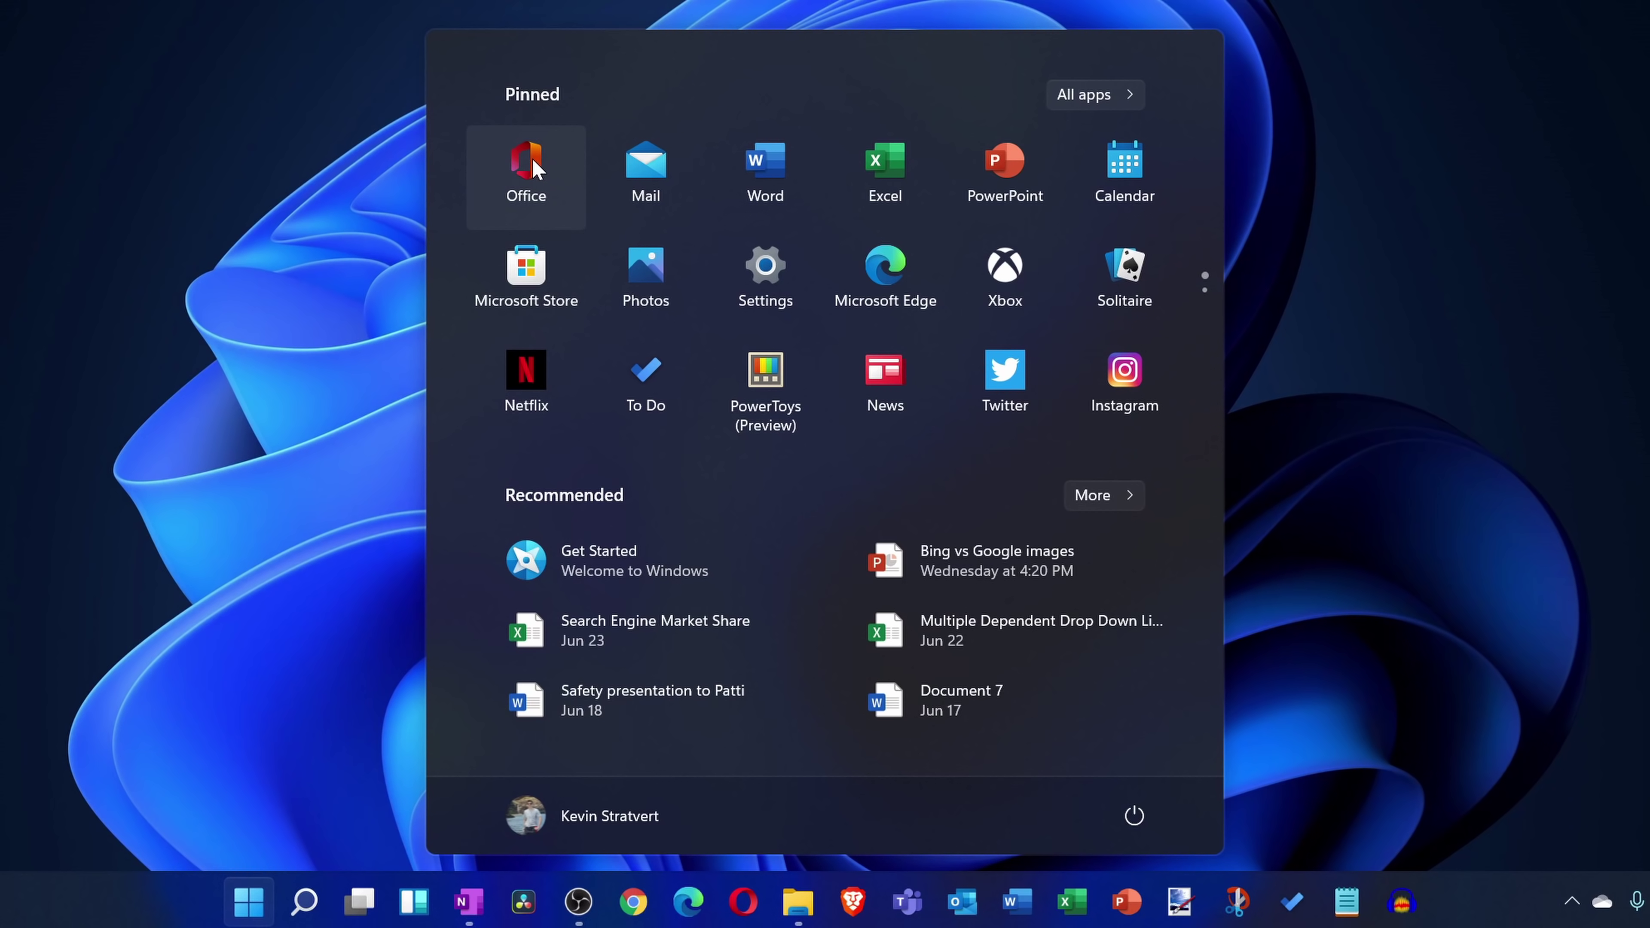
Step: Move the Office tile after Xbox and send Solitaire to the second pinned page
{"action": "left_click_drag", "start_coordinate": [533, 157], "coordinate": [1033, 289]}
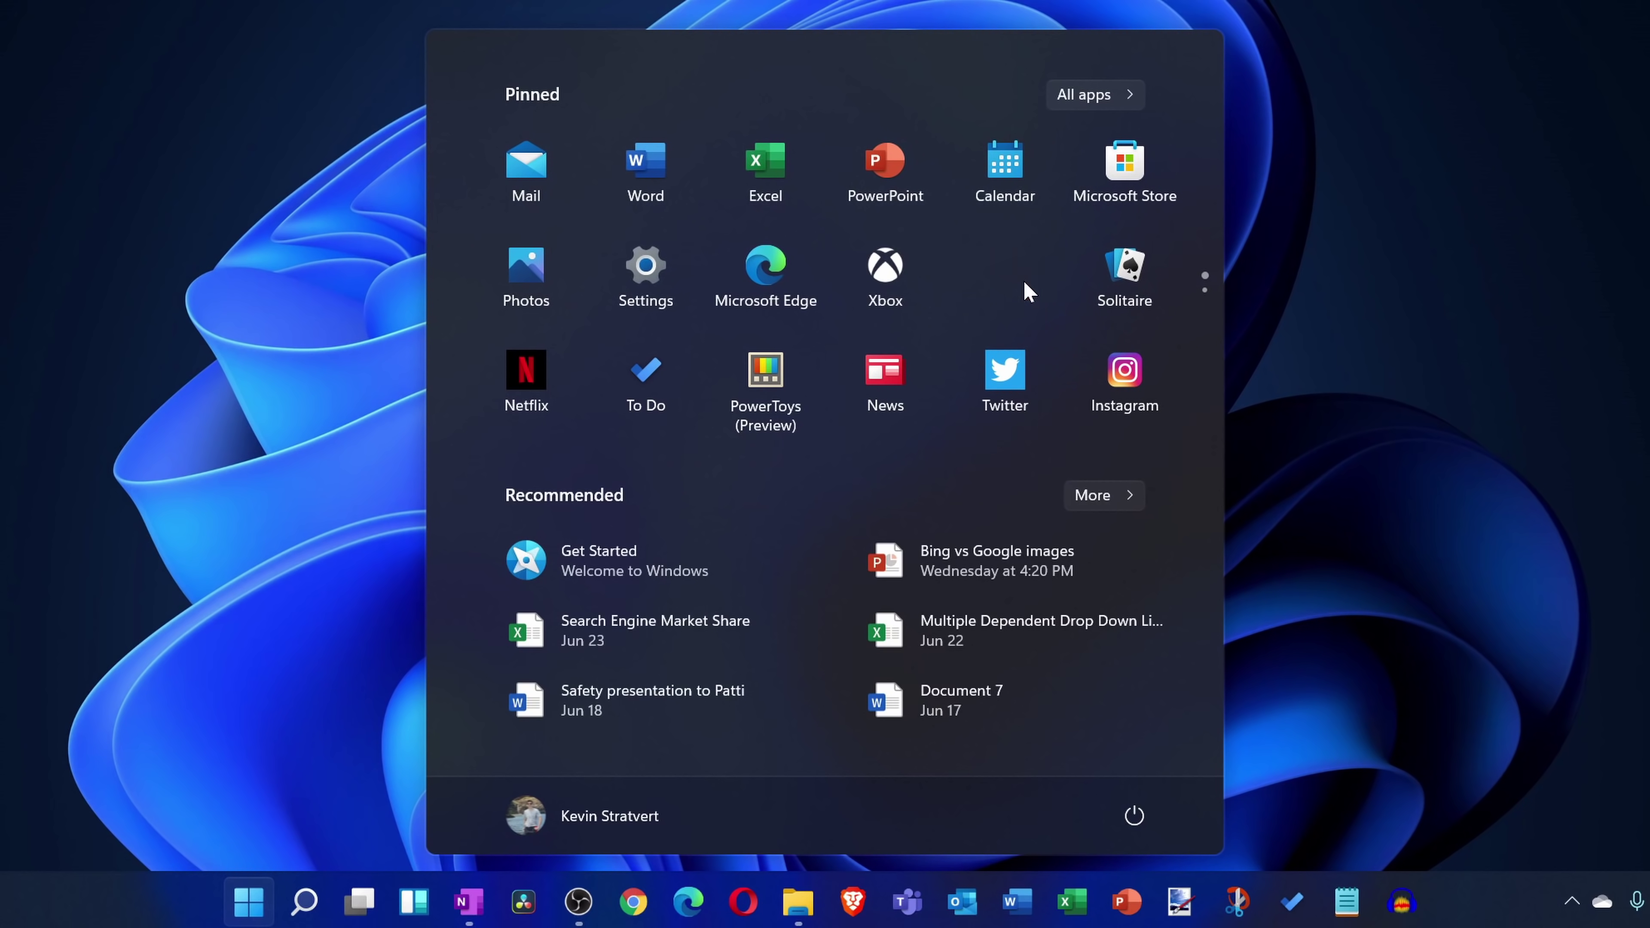
{"action": "left_click_drag", "start_coordinate": [1119, 273], "coordinate": [859, 379]}
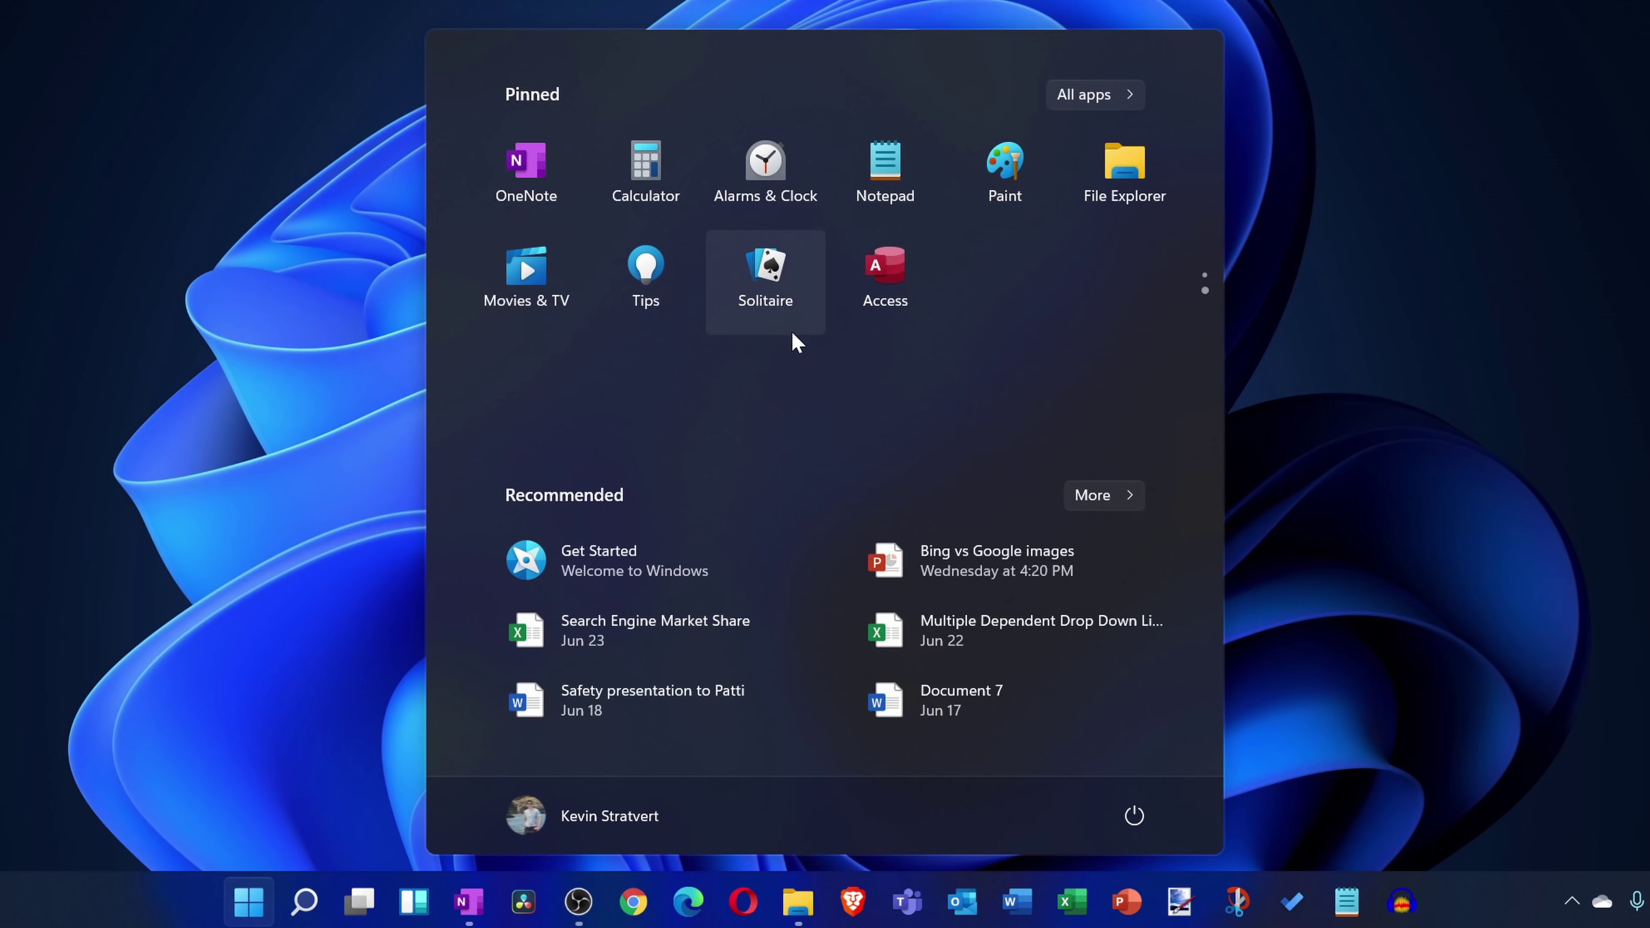
{"action": "scroll", "coordinate": [910, 273], "scroll_direction": "up", "scroll_amount": 1}
Step: Pin Audacity to Start from the All apps list
{"action": "left_click", "coordinate": [1106, 96]}
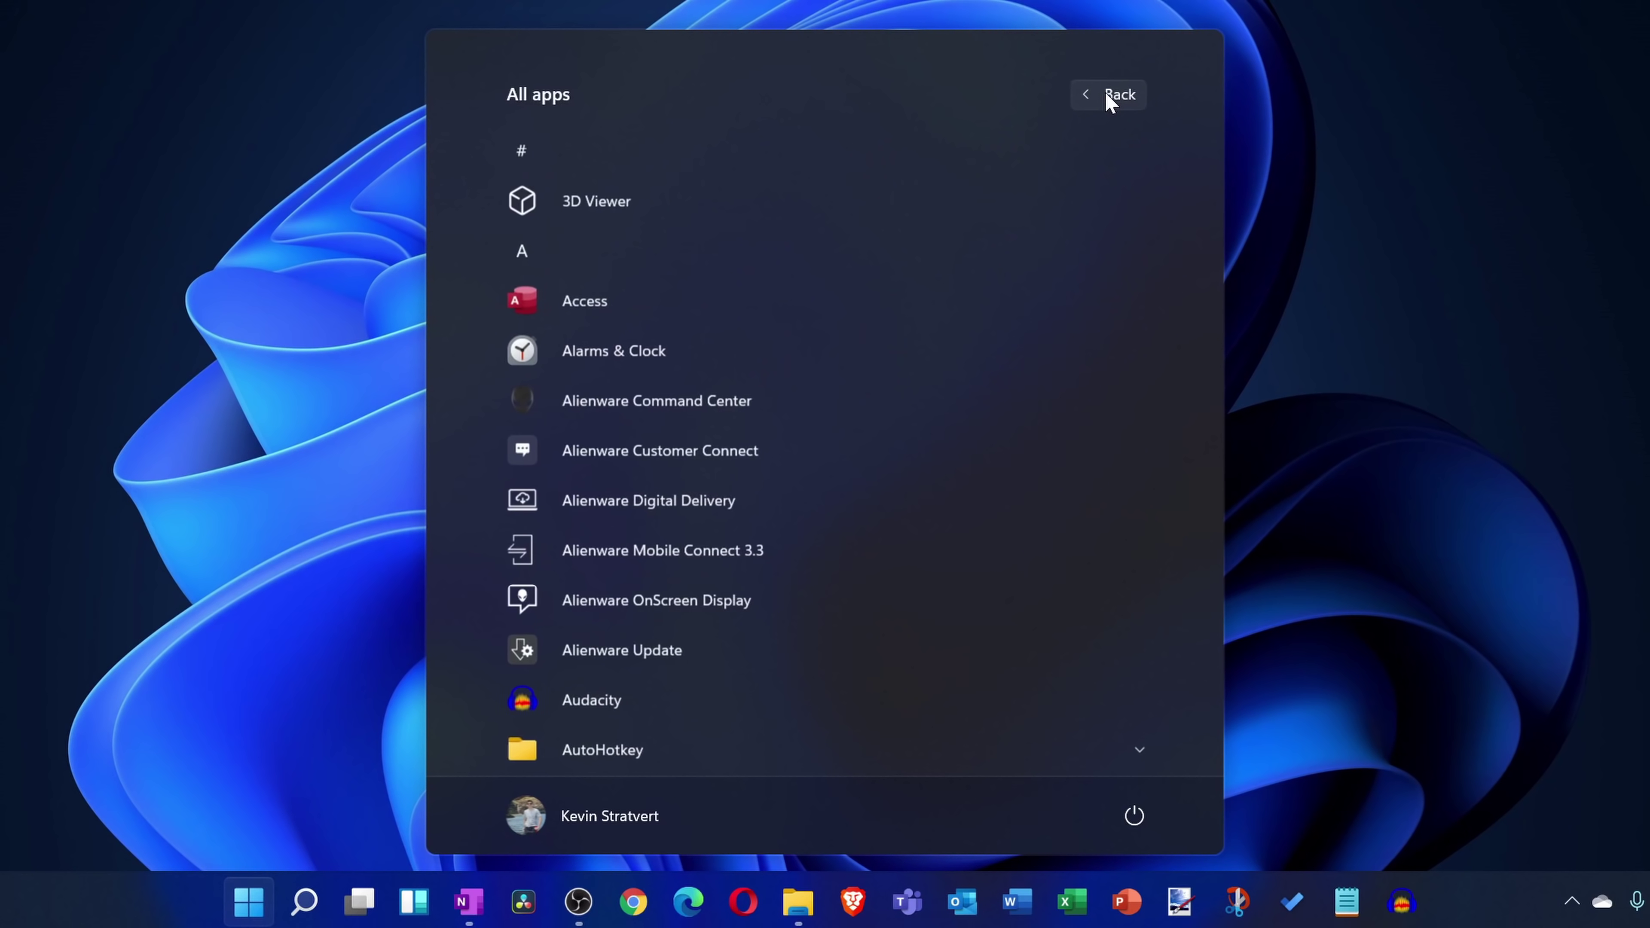
{"action": "scroll", "coordinate": [597, 231], "scroll_direction": "down", "scroll_amount": 6}
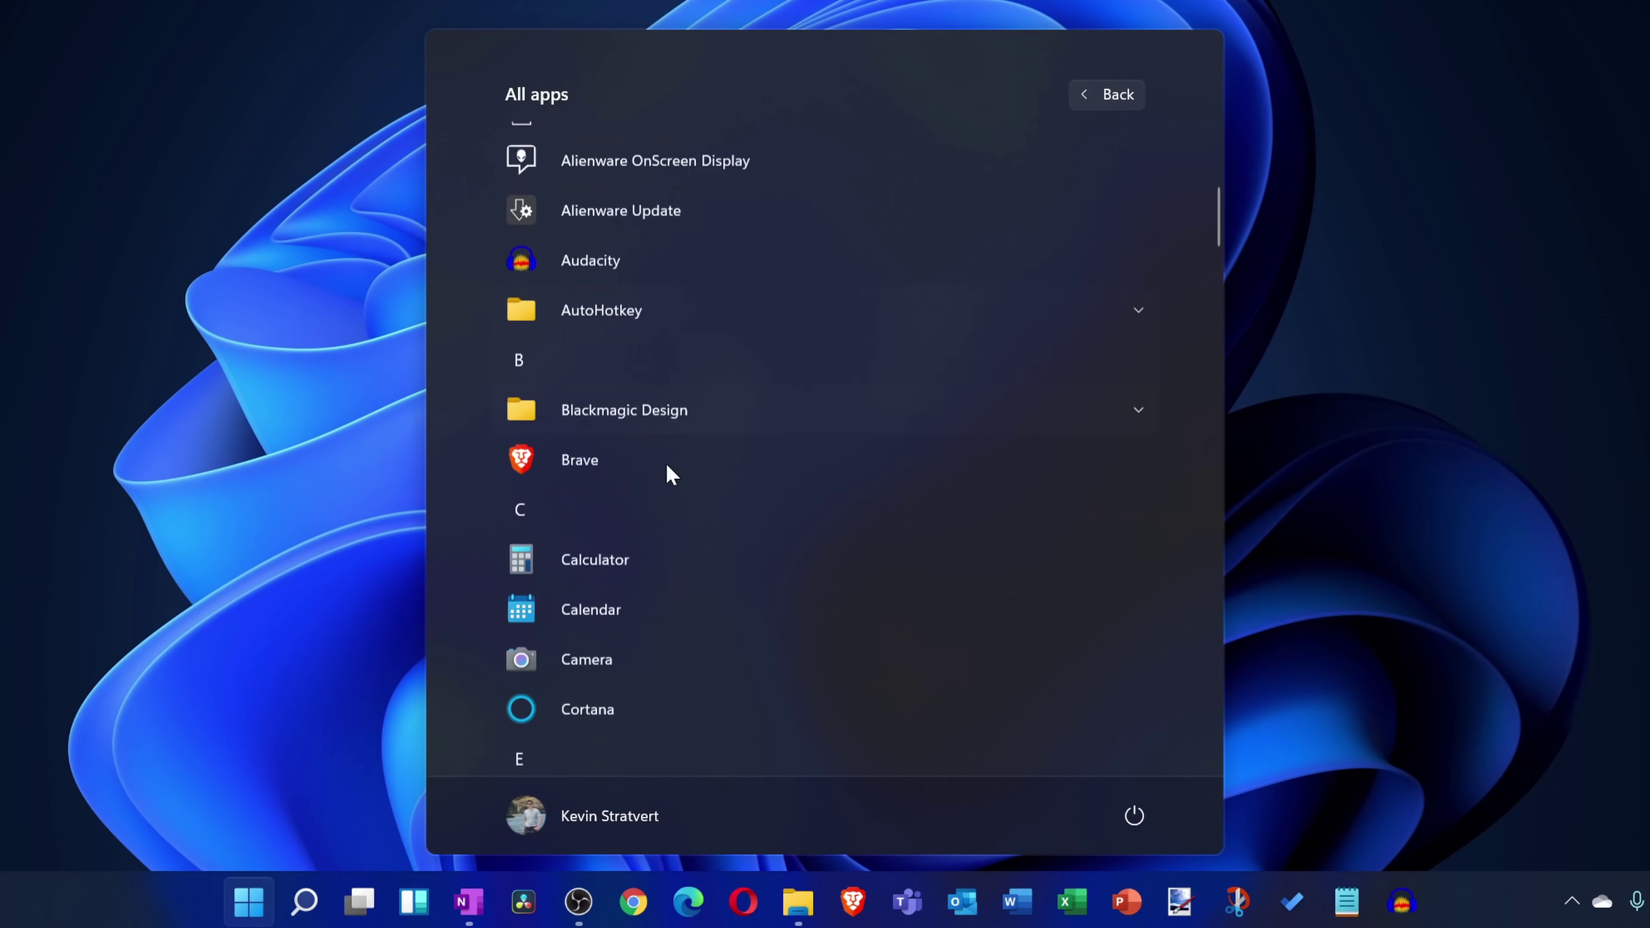
{"action": "right_click", "coordinate": [635, 228]}
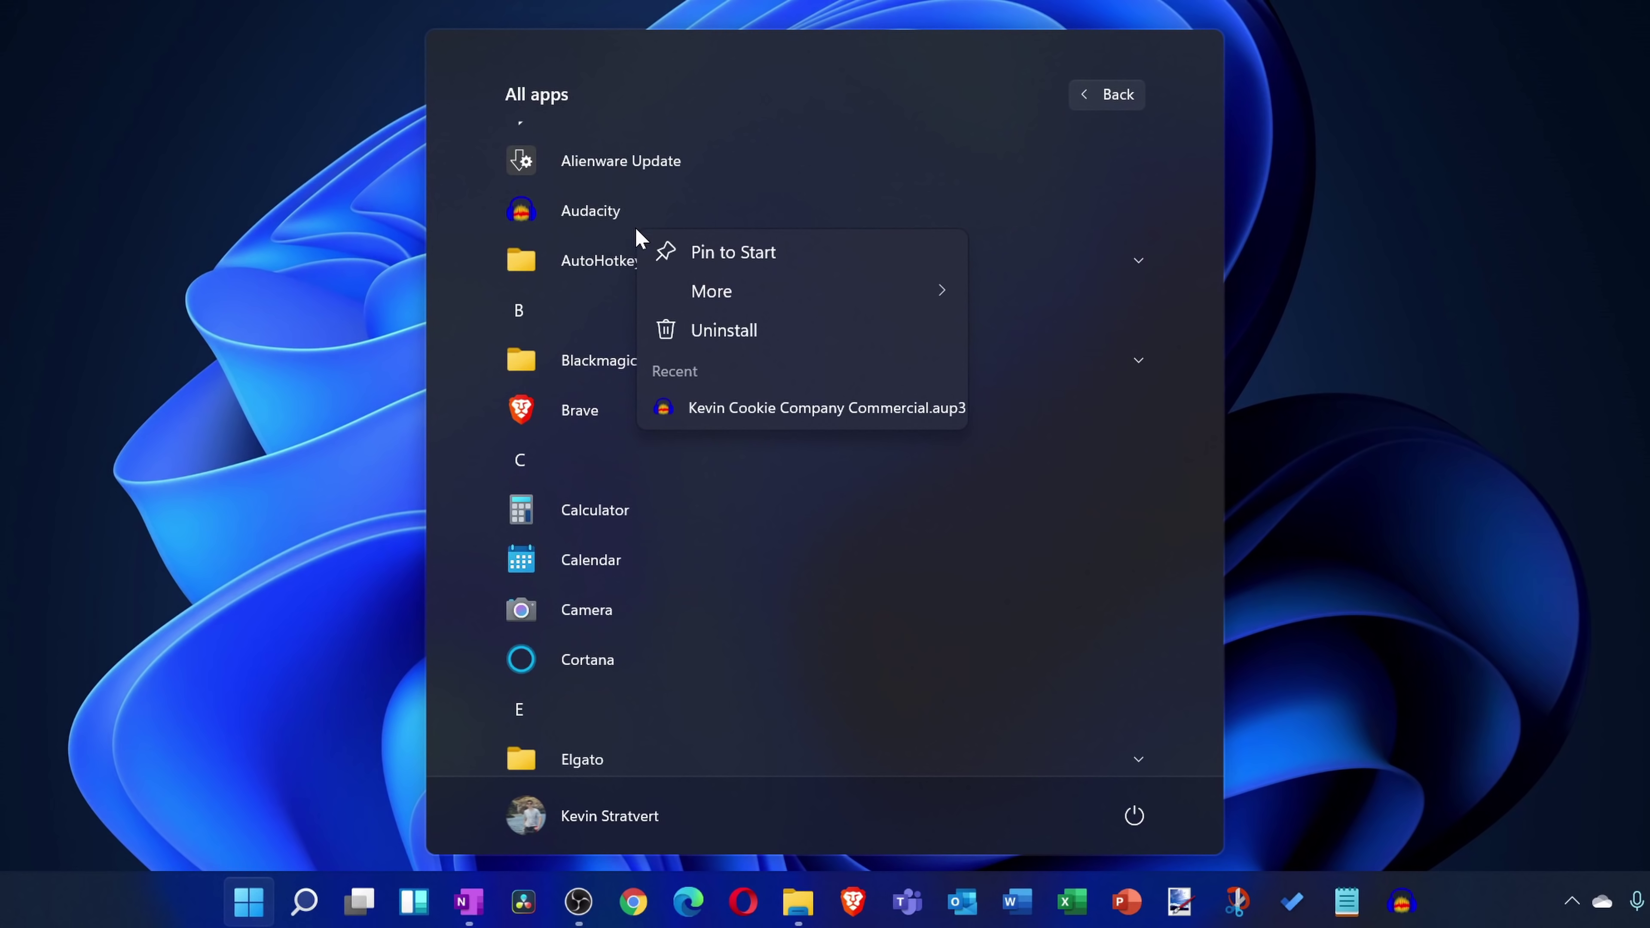
{"action": "left_click", "coordinate": [726, 264]}
Step: Move Audacity to the first slot of the first pinned page, ahead of Mail
{"action": "left_click", "coordinate": [1094, 93]}
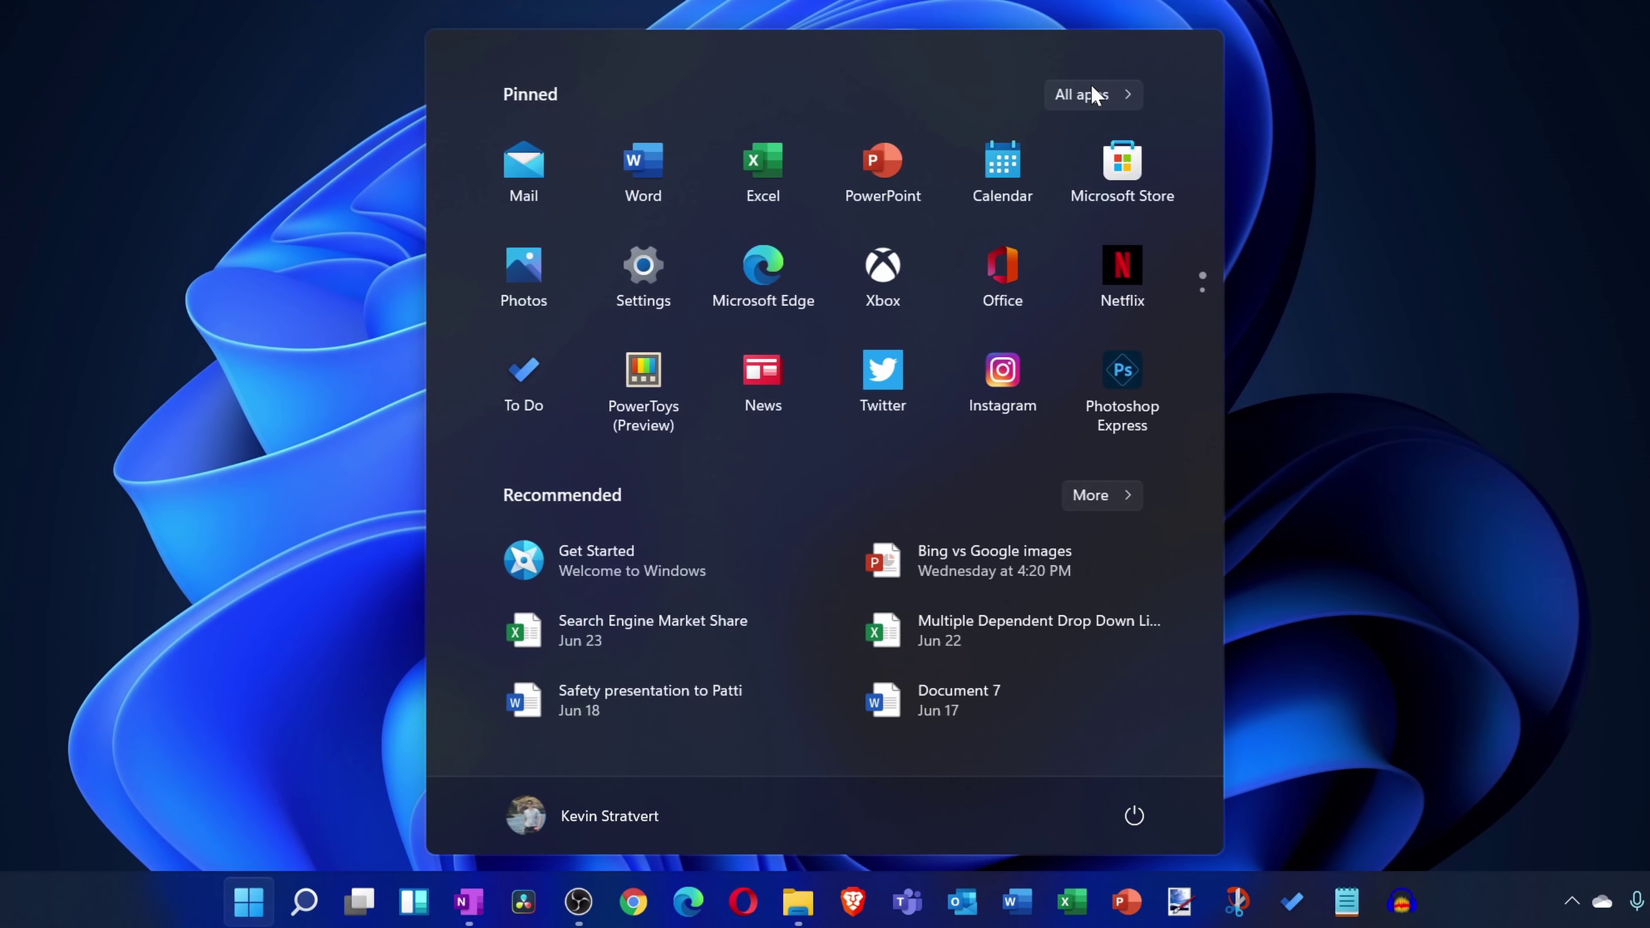
{"action": "scroll", "coordinate": [1111, 377], "scroll_direction": "down", "scroll_amount": 1}
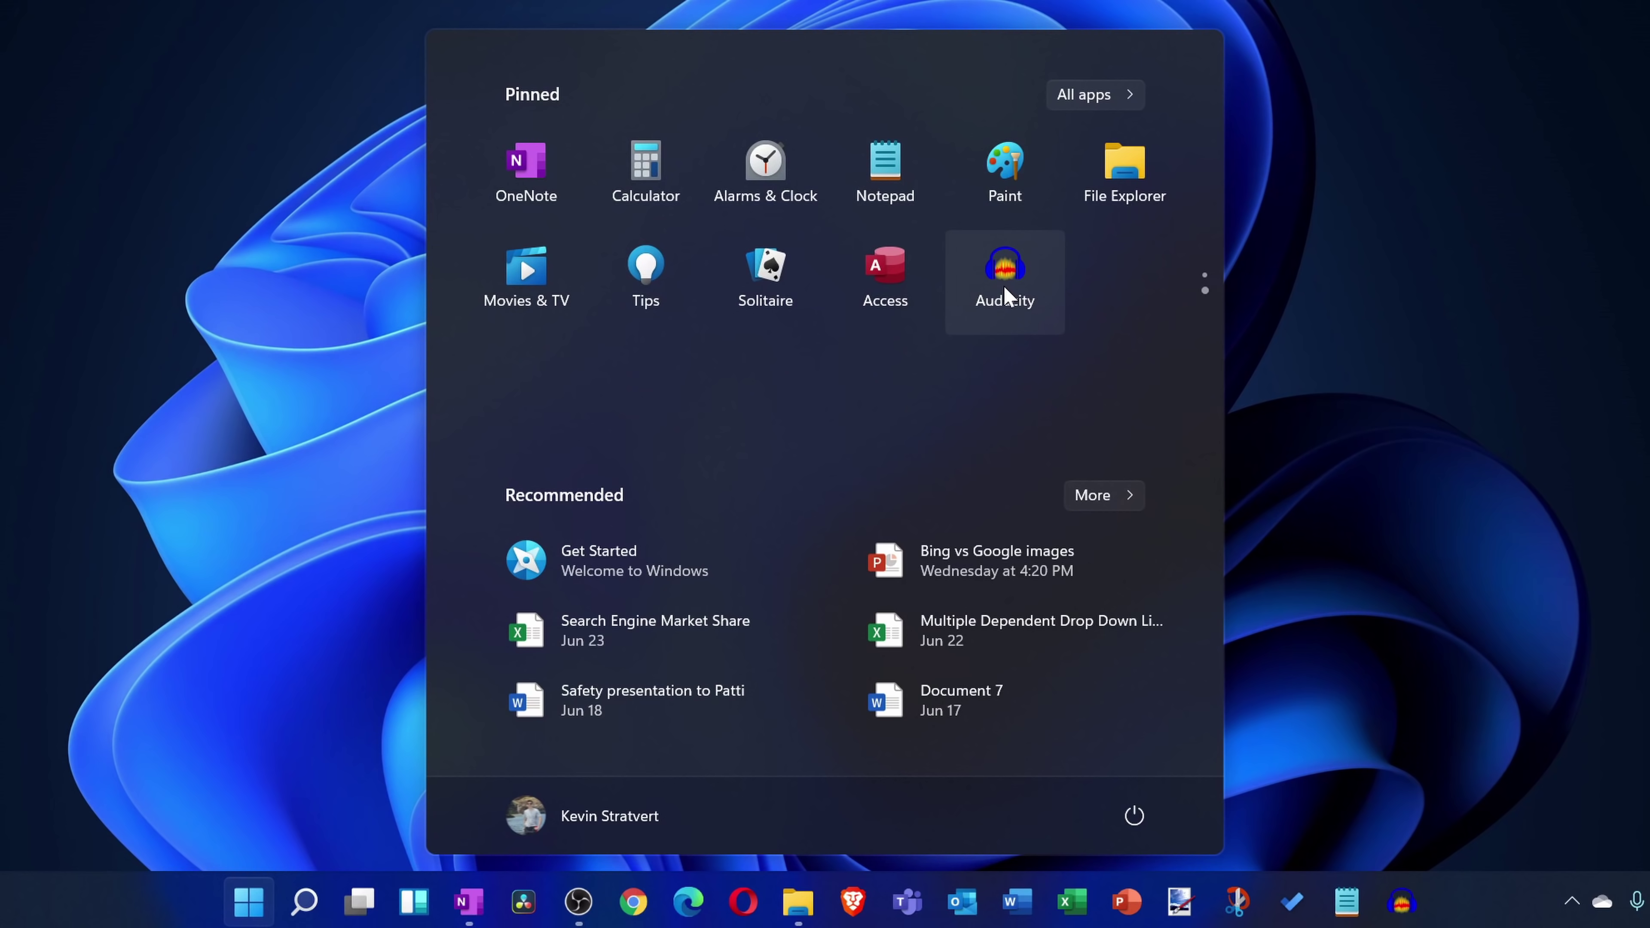
{"action": "left_click_drag", "start_coordinate": [1005, 287], "coordinate": [504, 187]}
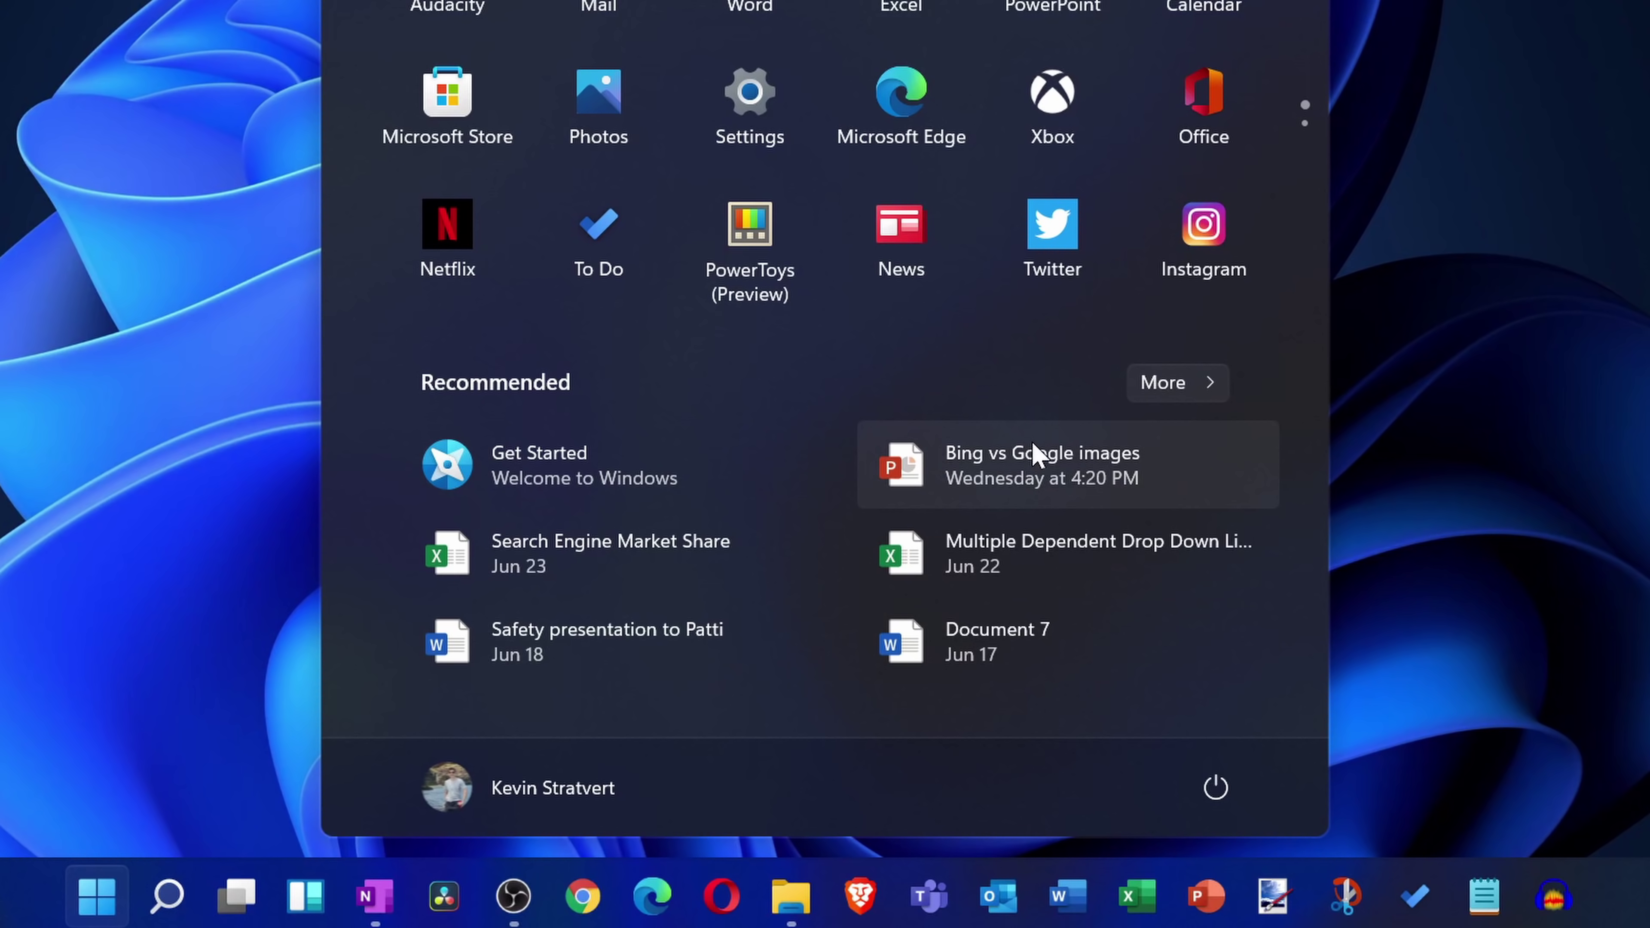
{"action": "left_click", "coordinate": [1206, 382]}
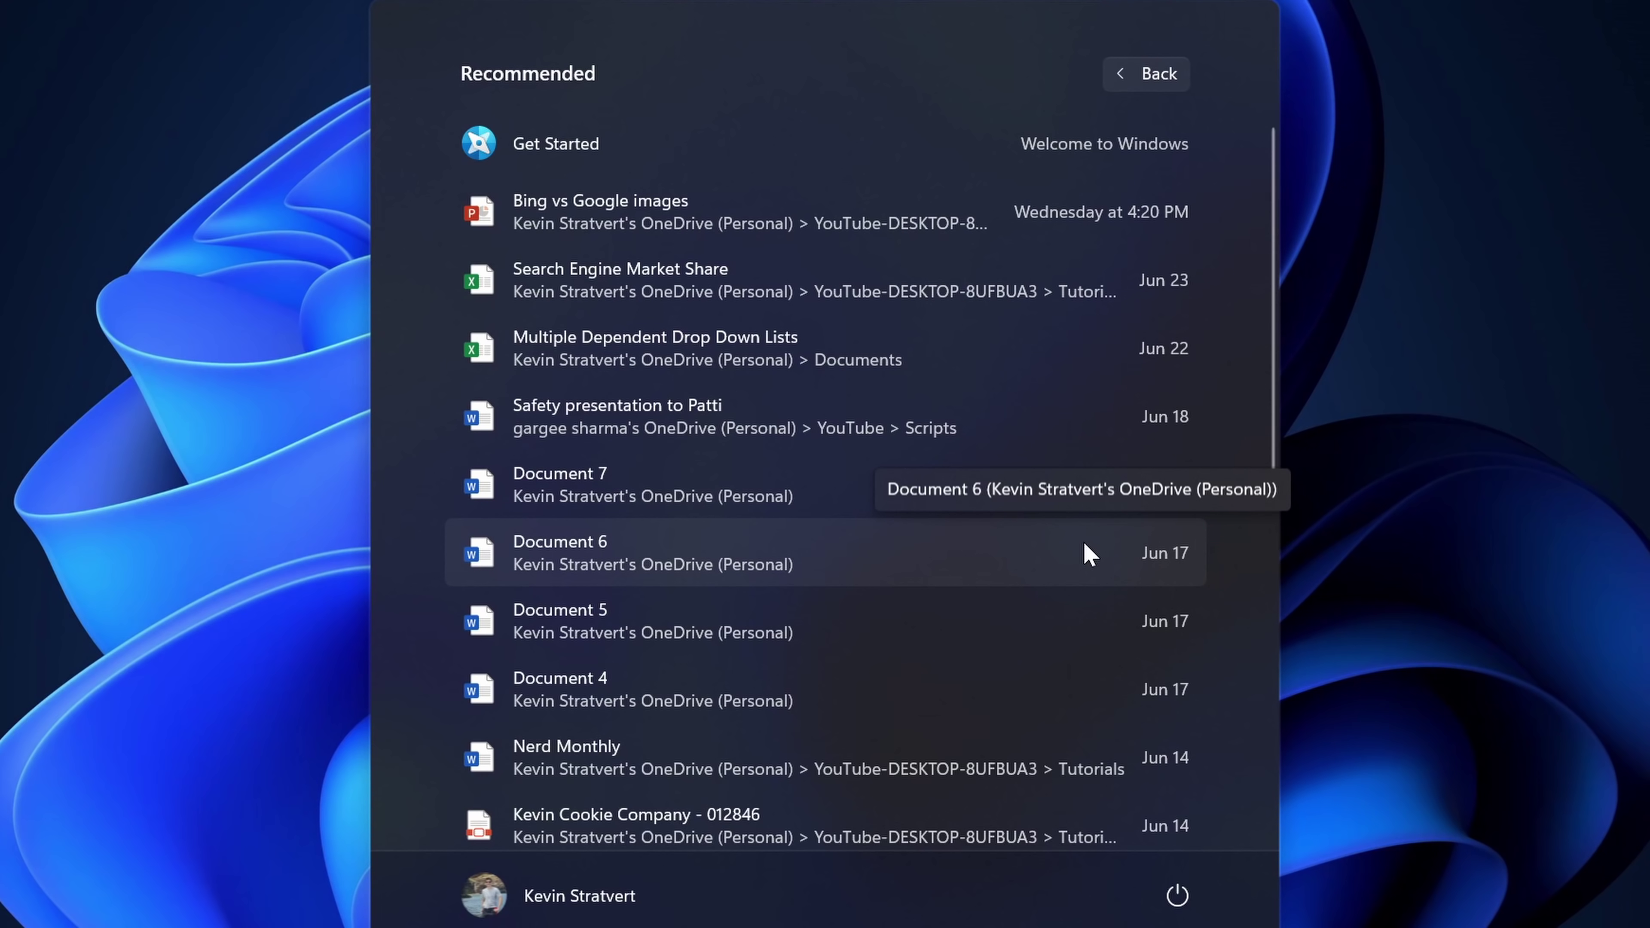
{"action": "scroll", "coordinate": [1048, 491], "scroll_direction": "down", "scroll_amount": 5}
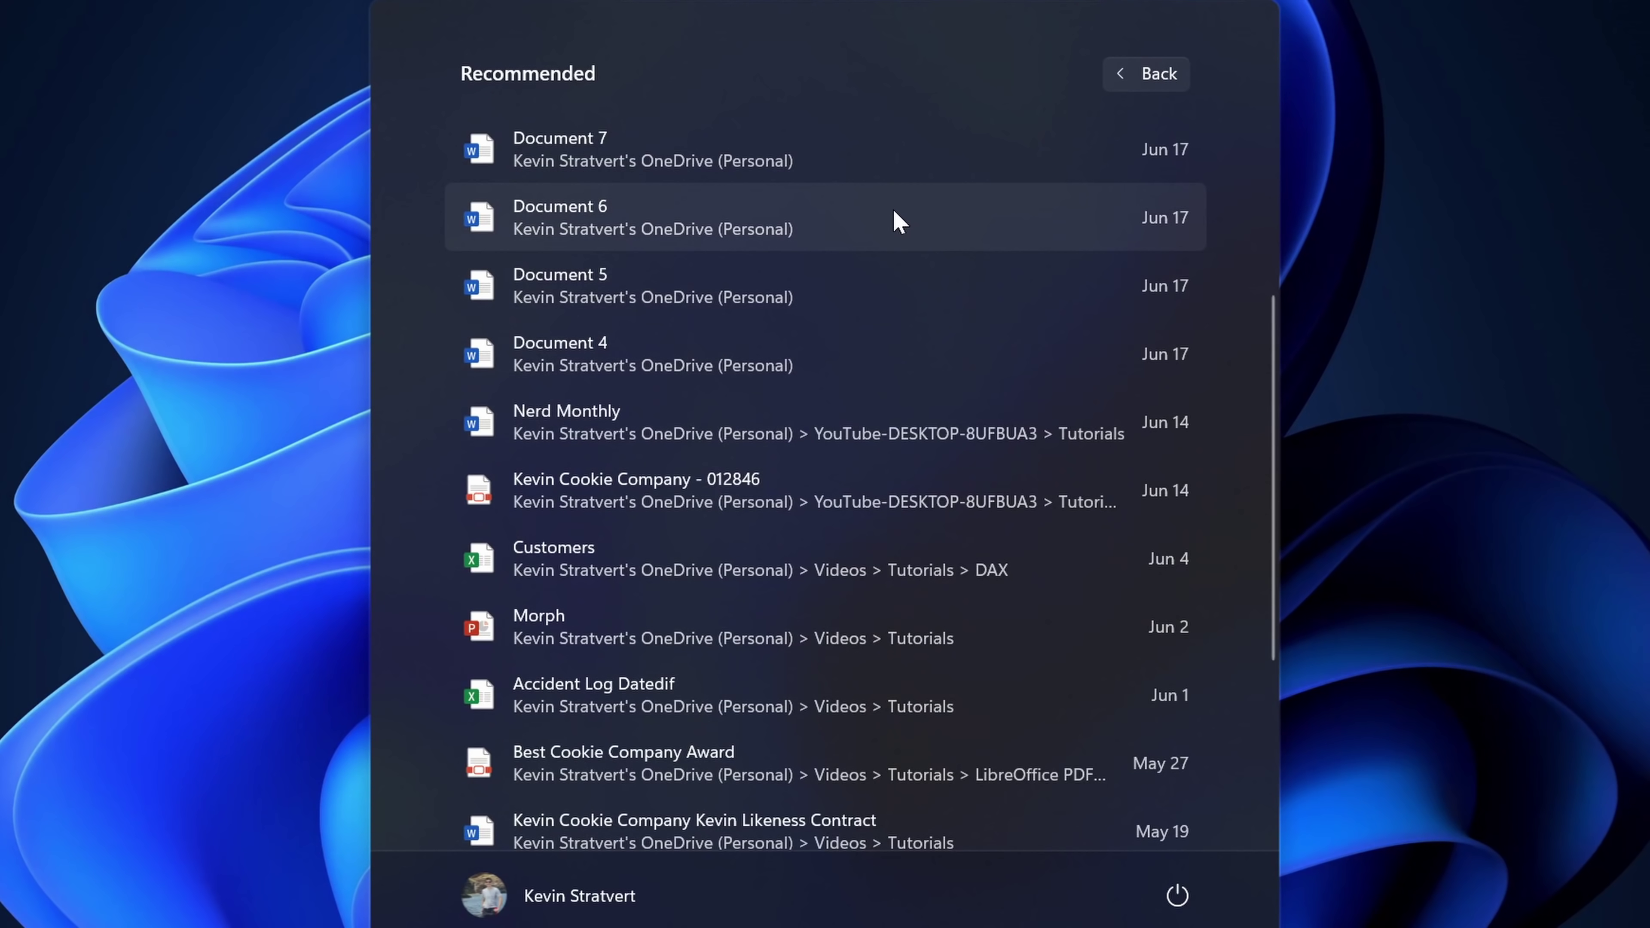
{"action": "scroll", "coordinate": [561, 262], "scroll_direction": "down", "scroll_amount": 3}
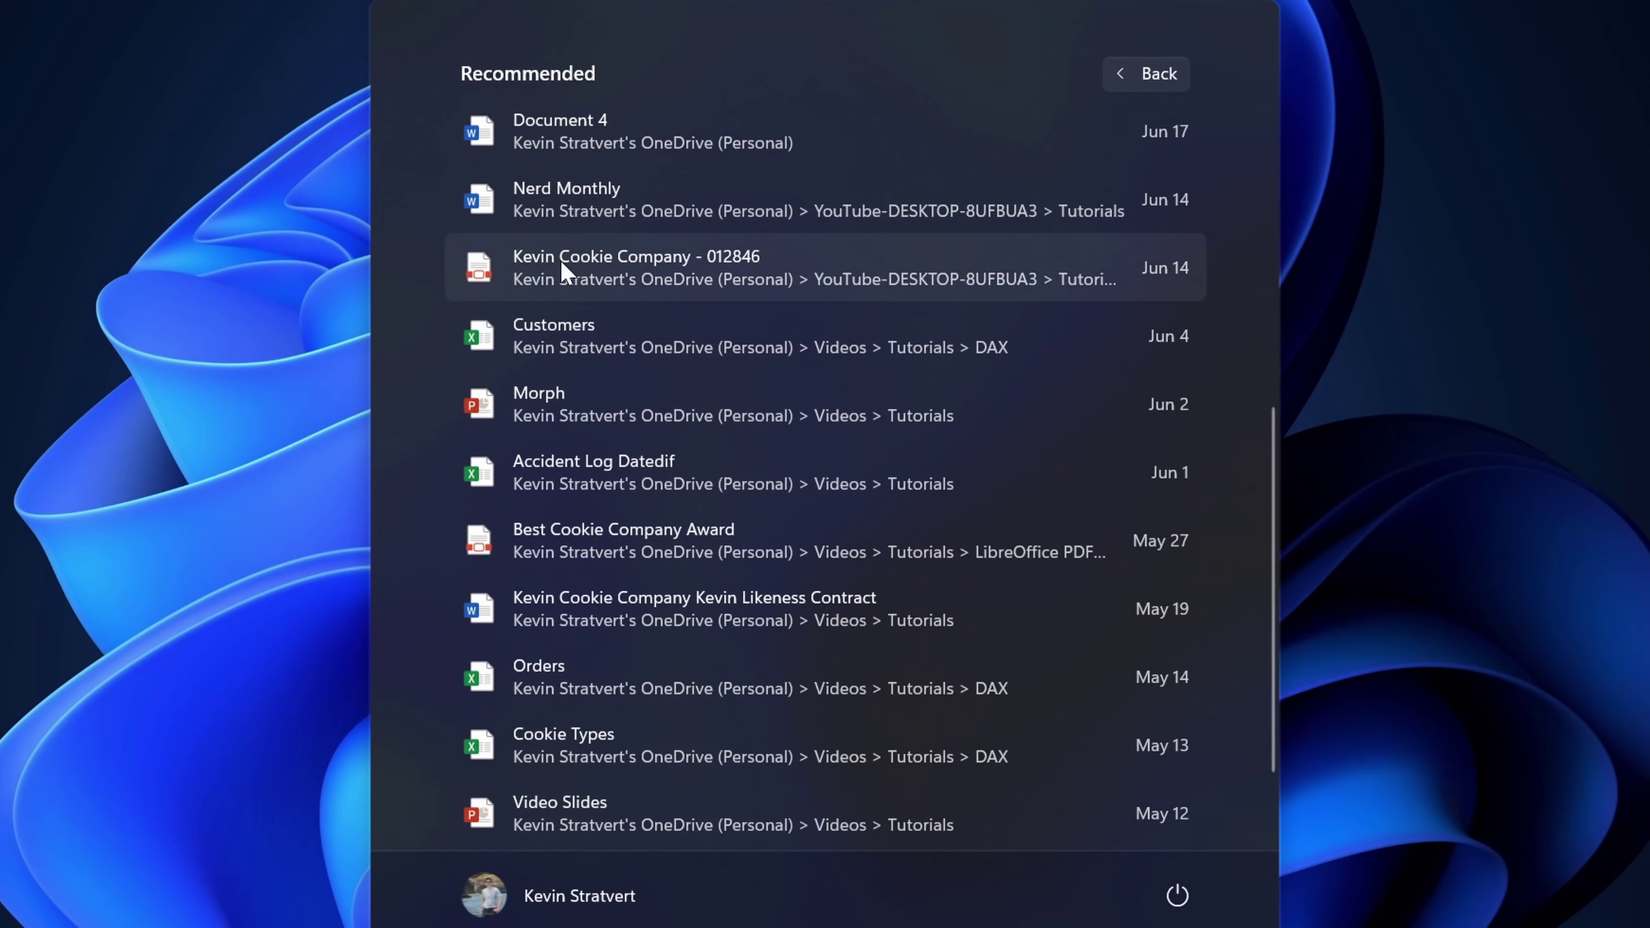
{"action": "scroll", "coordinate": [936, 465], "scroll_direction": "down", "scroll_amount": 2}
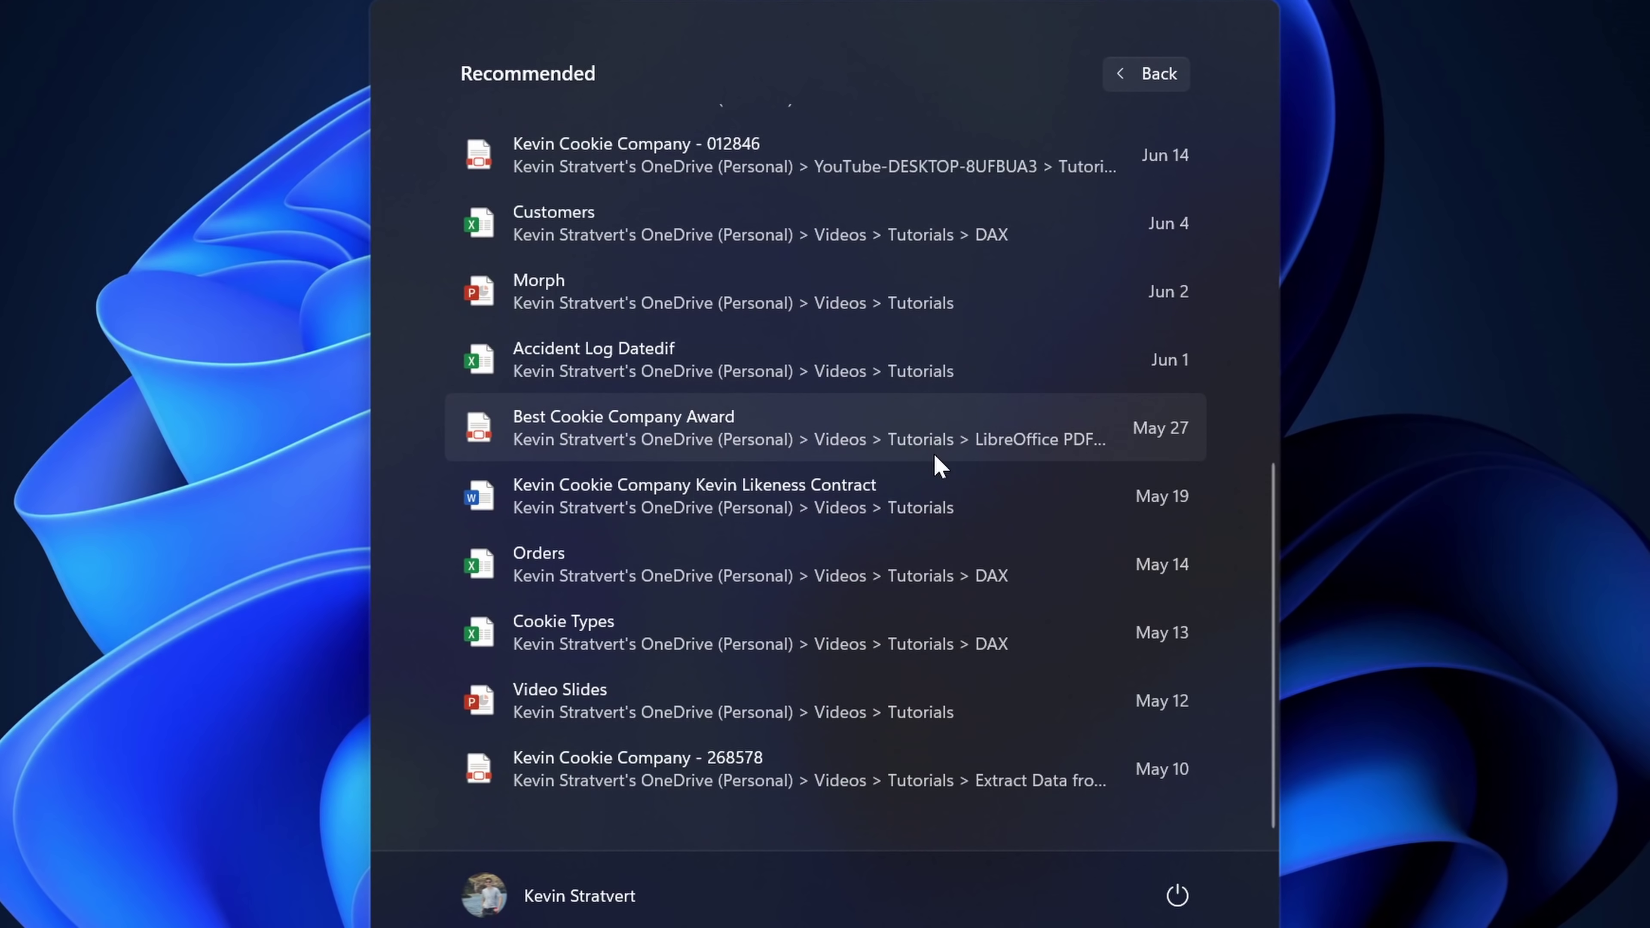
{"action": "scroll", "coordinate": [936, 465], "scroll_direction": "up", "scroll_amount": 10}
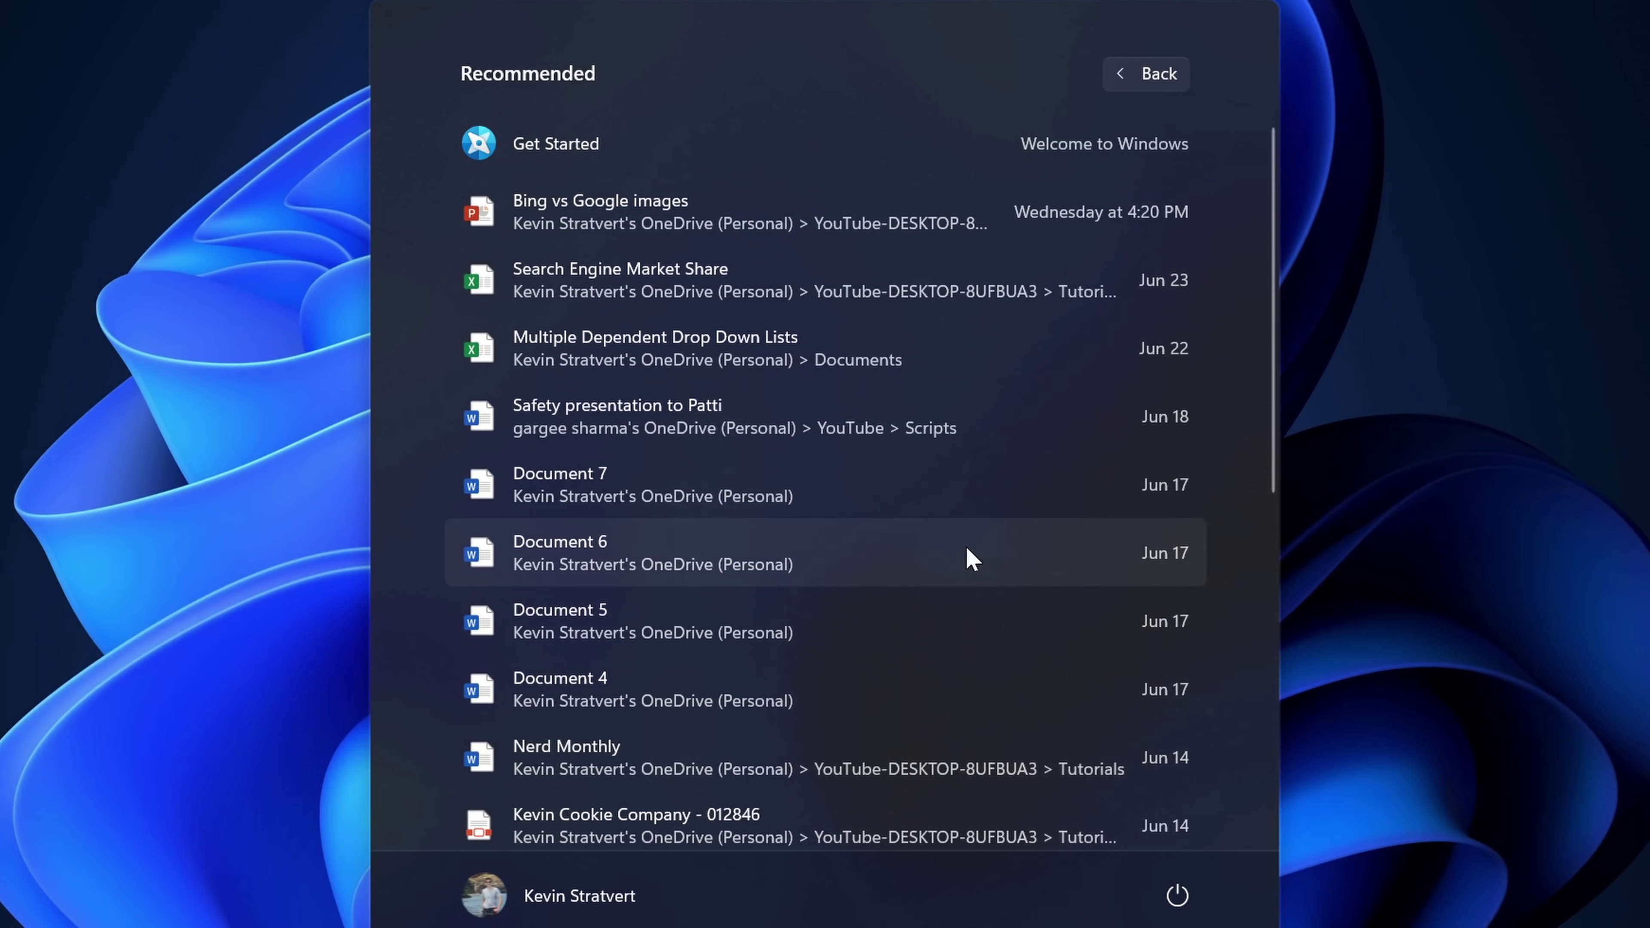
{"action": "left_click", "coordinate": [1154, 71]}
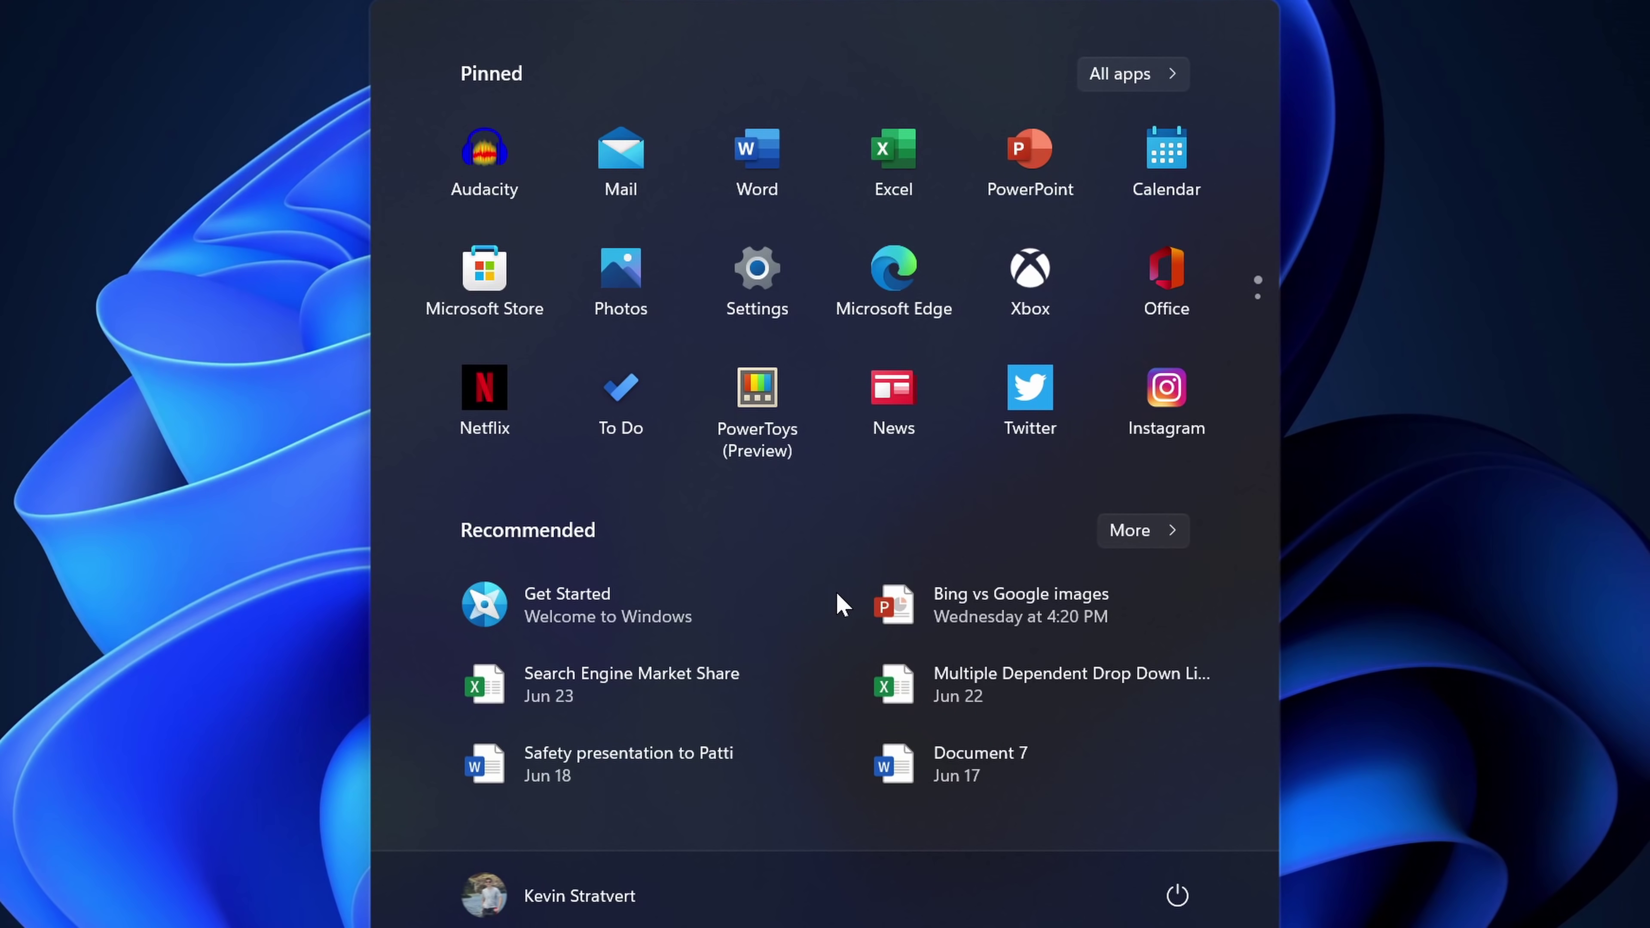
Step: Search Windows for 'settings' and launch the Settings app from Best match
{"action": "type", "text": "settings"}
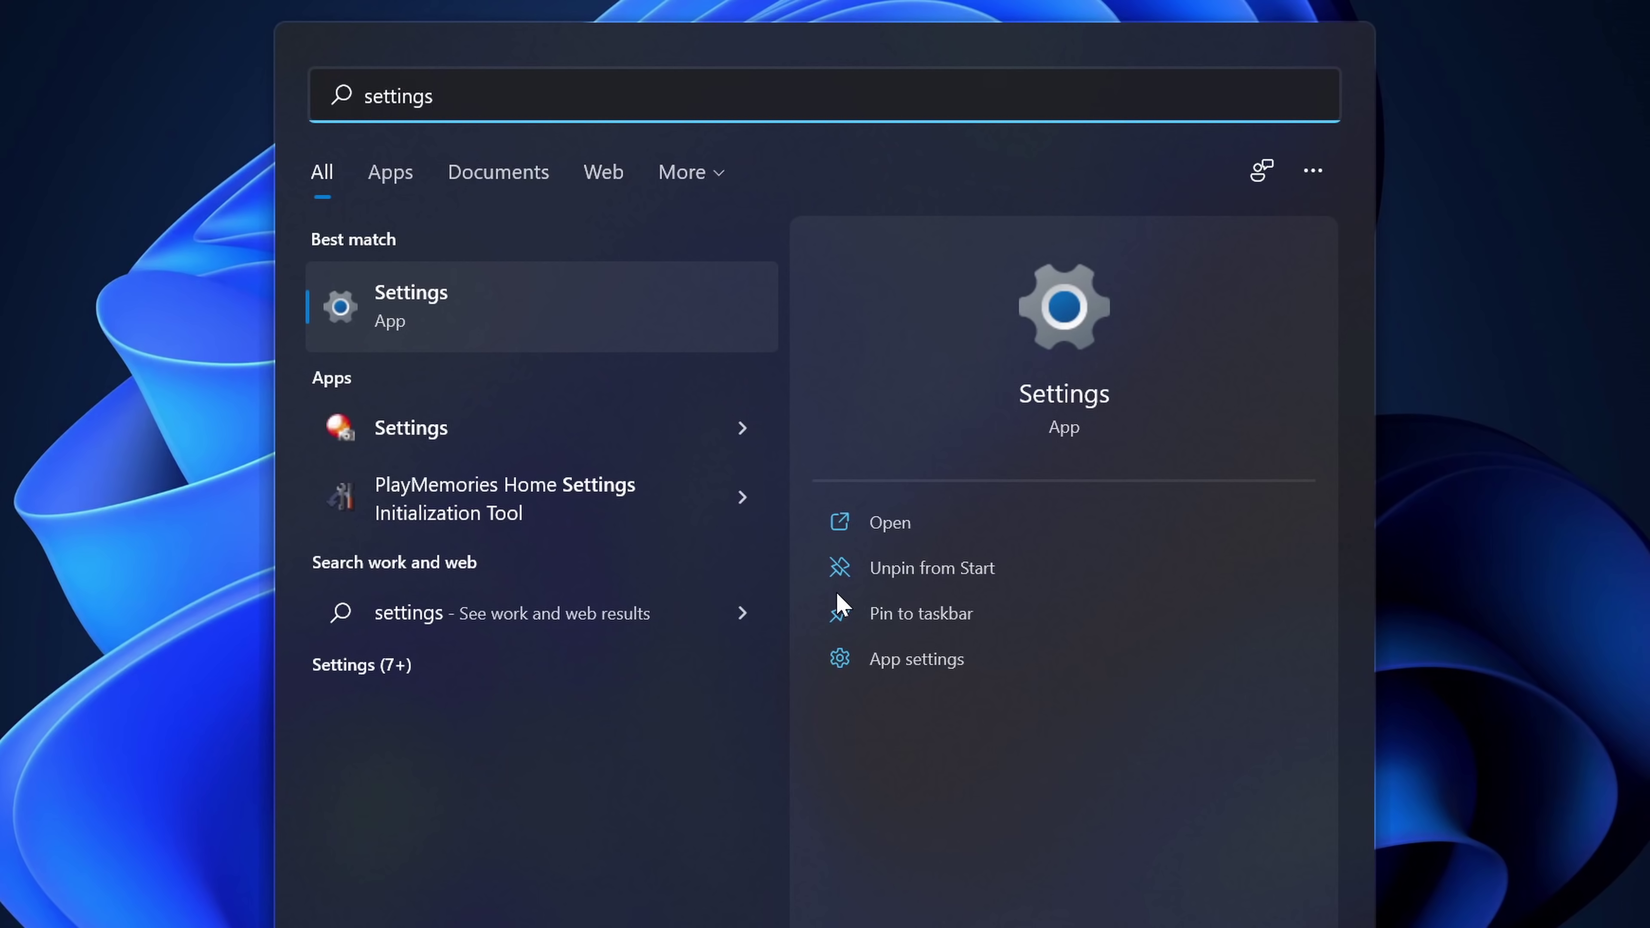
{"action": "left_click", "coordinate": [188, 329]}
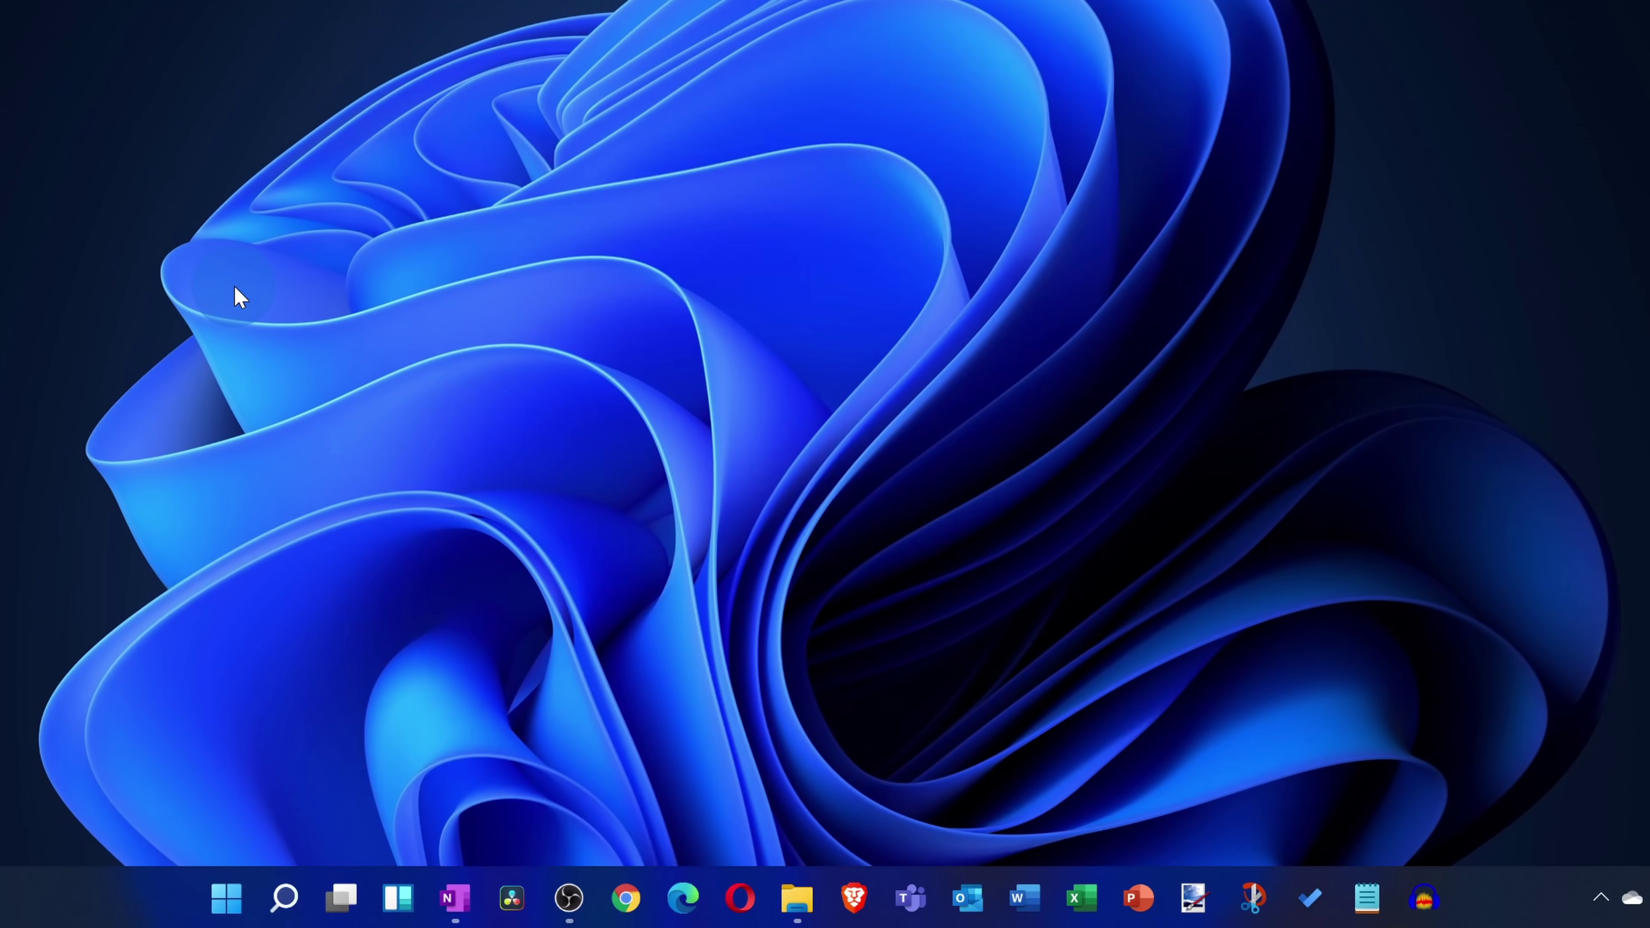
{"action": "left_click", "coordinate": [294, 888]}
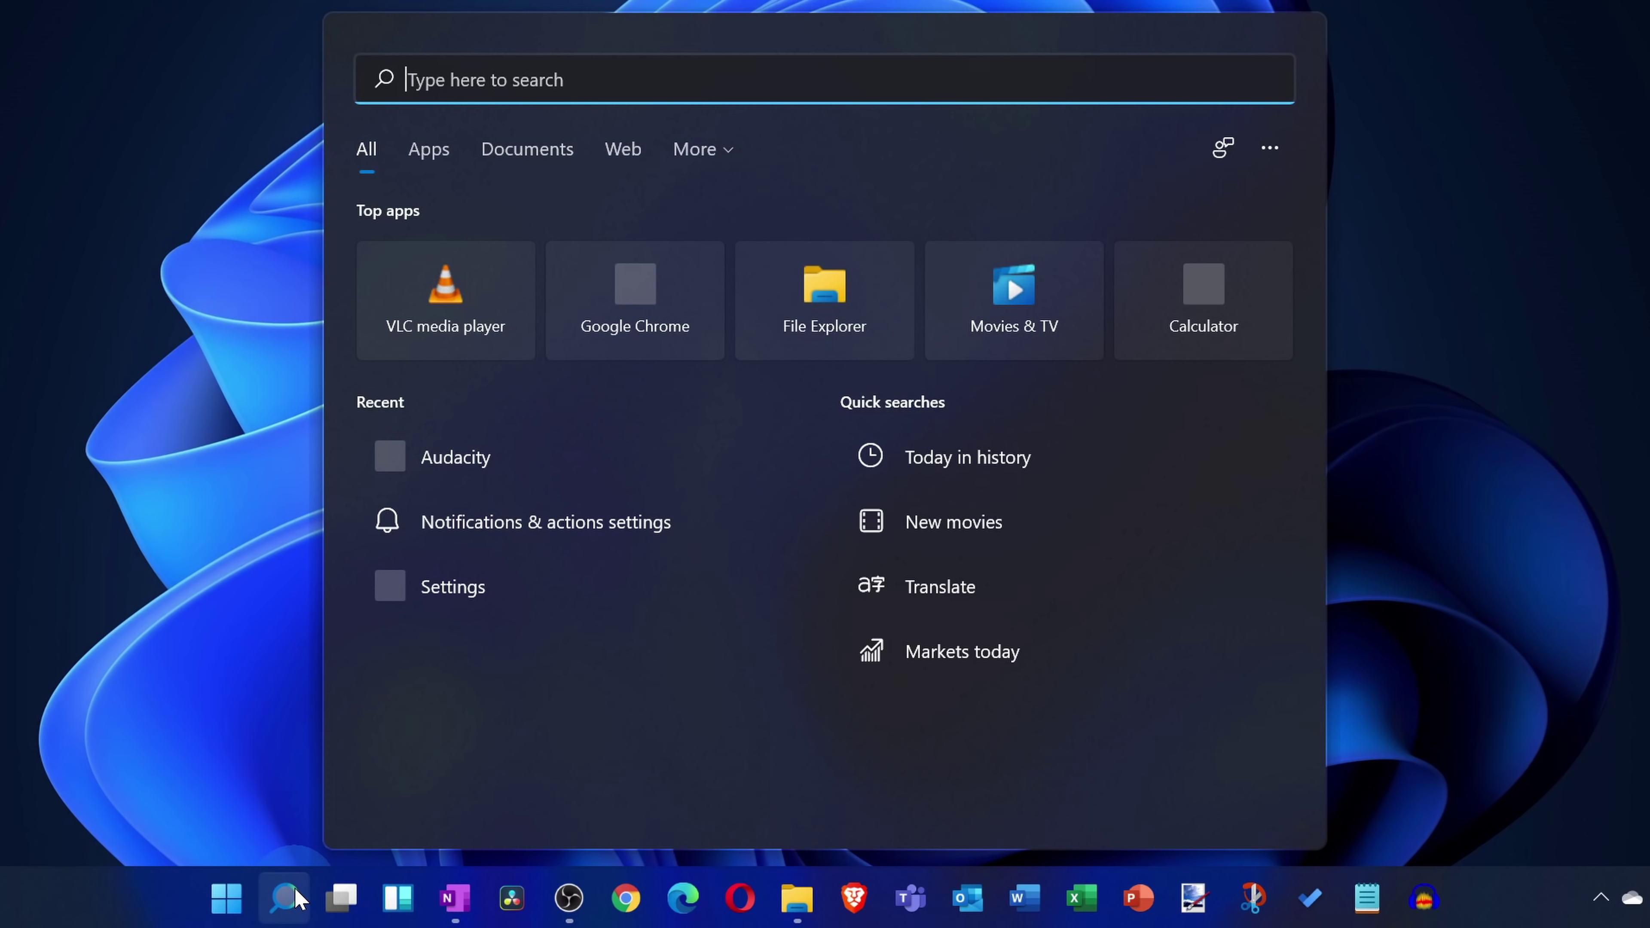
{"action": "type", "text": "settings"}
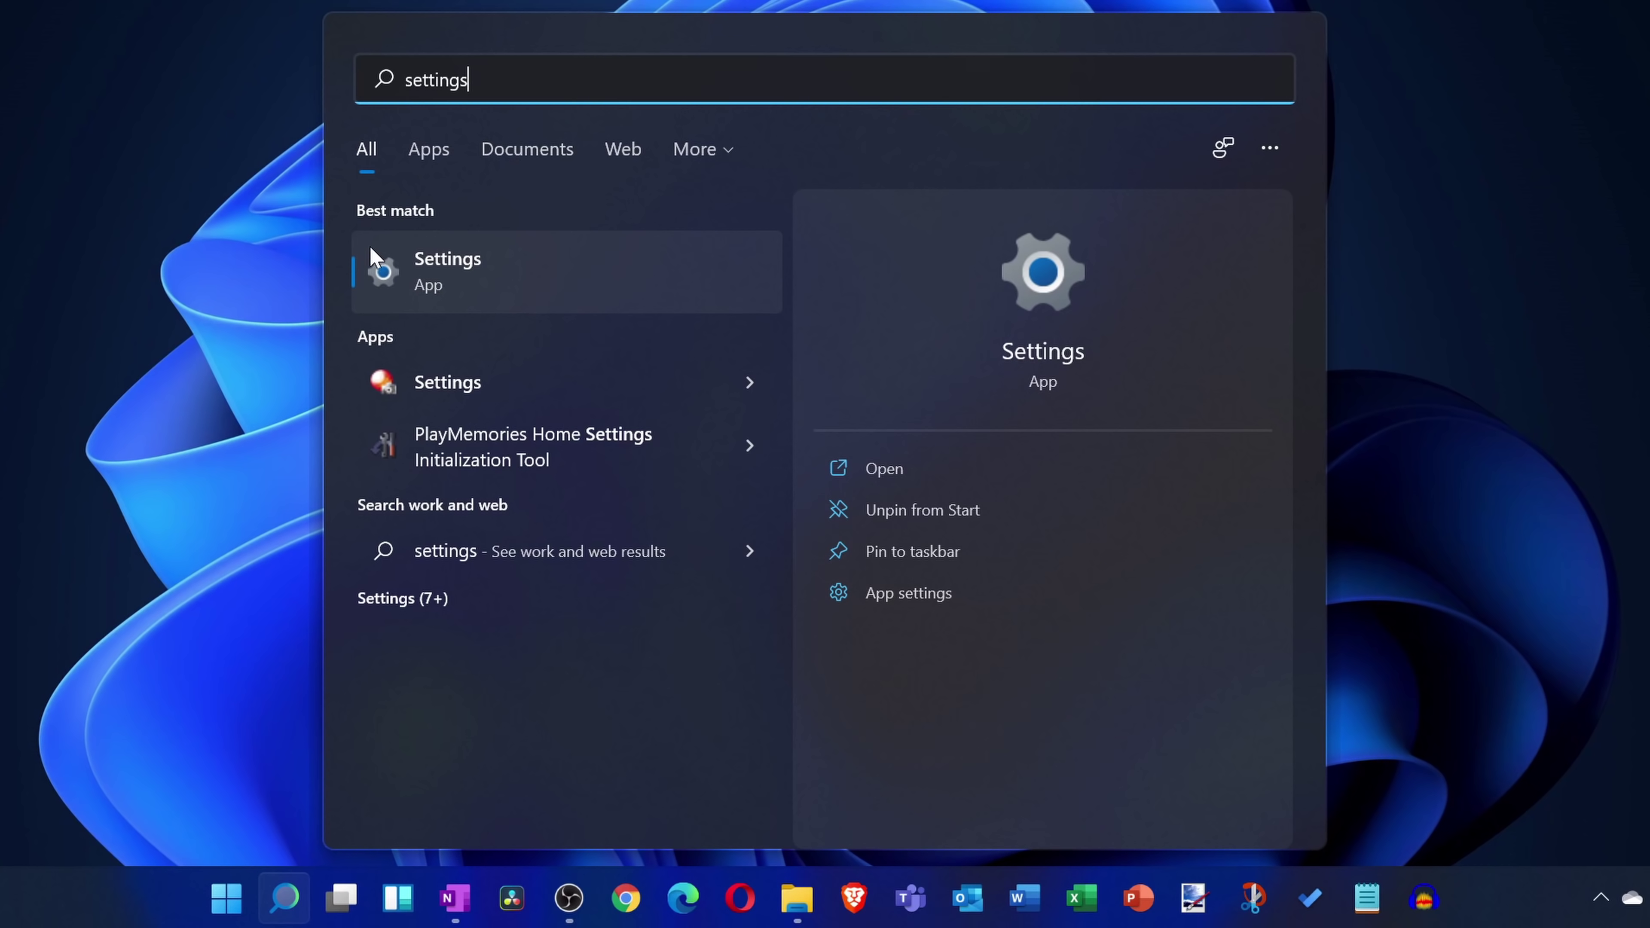
{"action": "left_click", "coordinate": [537, 274]}
{"action": "left_click", "coordinate": [586, 39]}
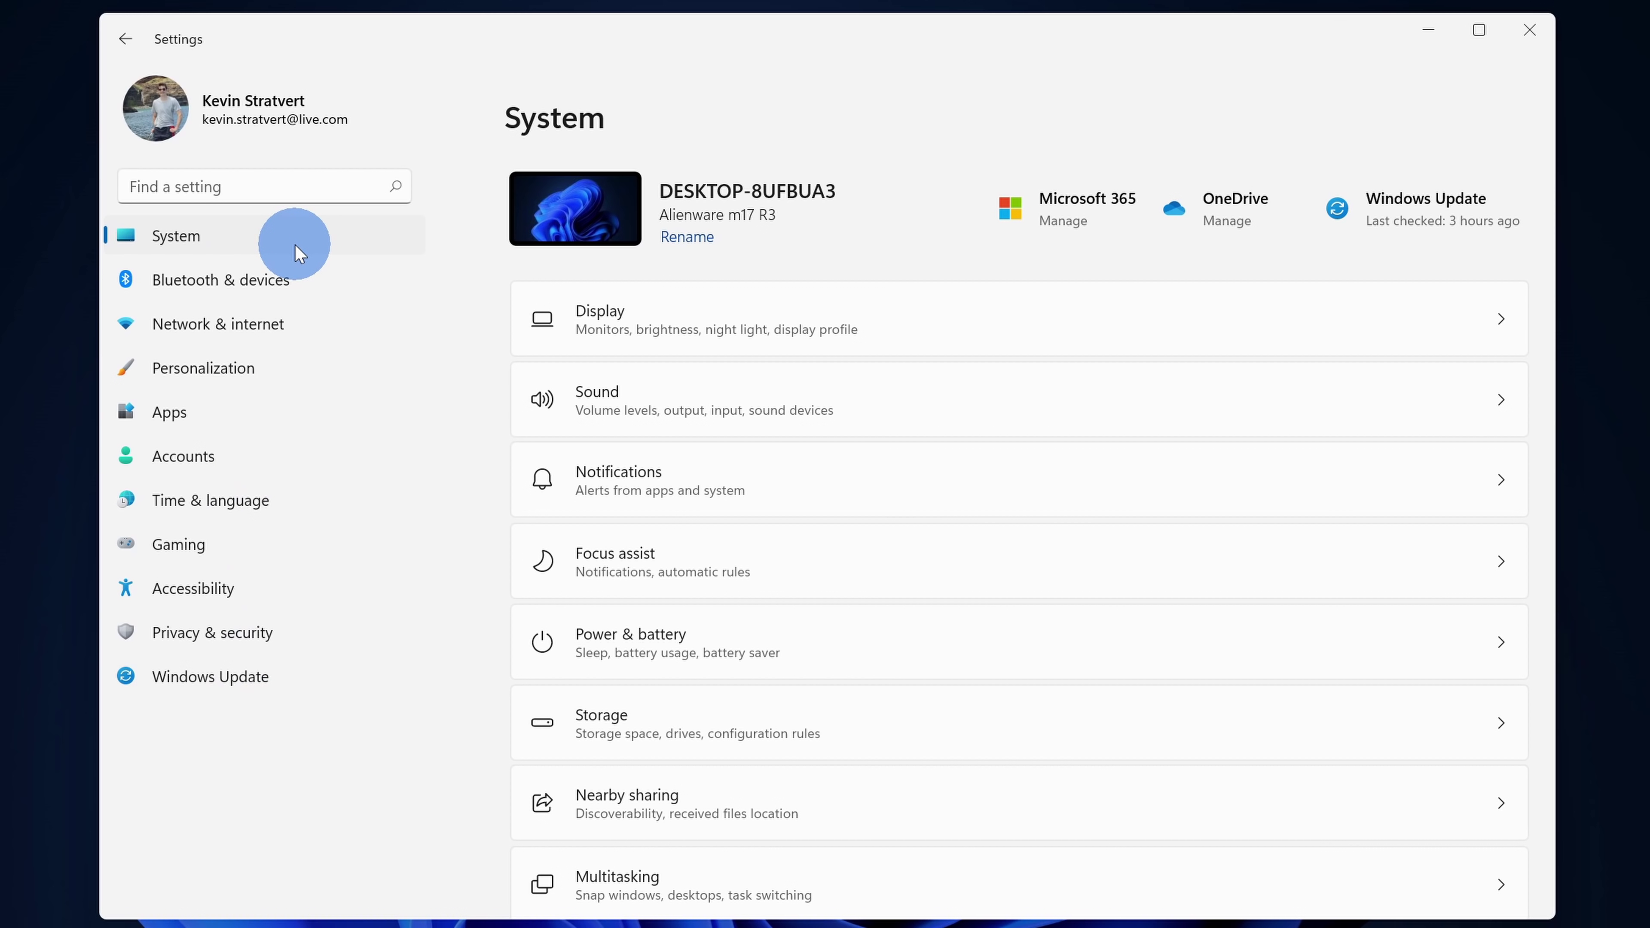
{"action": "left_click", "coordinate": [291, 277]}
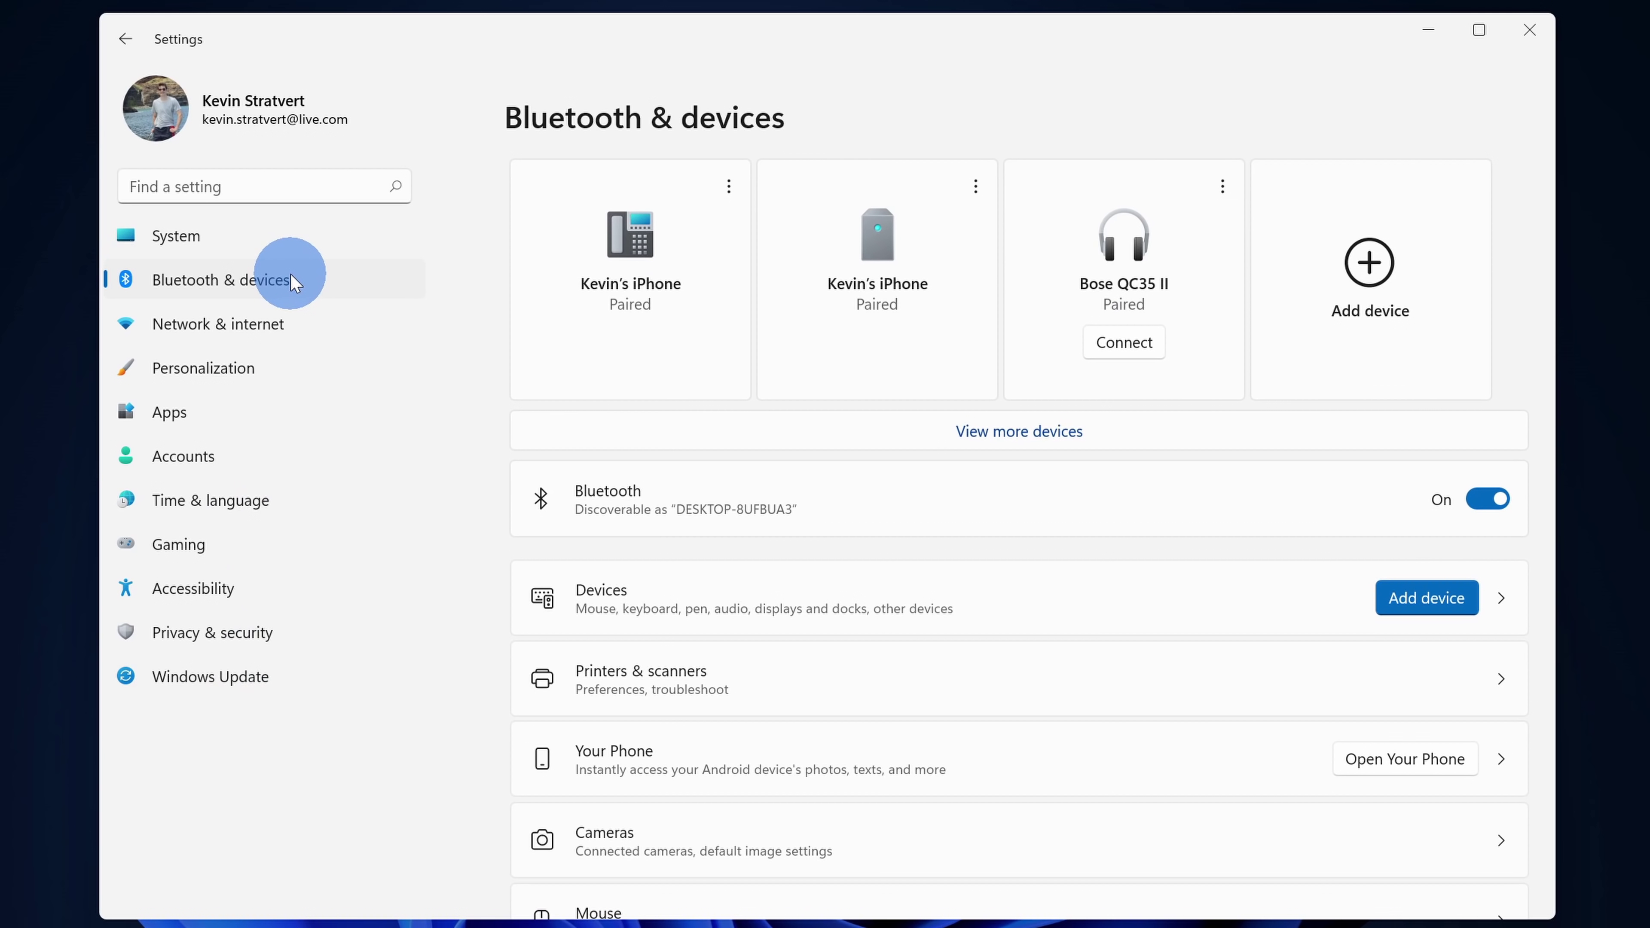
{"action": "left_click", "coordinate": [289, 318]}
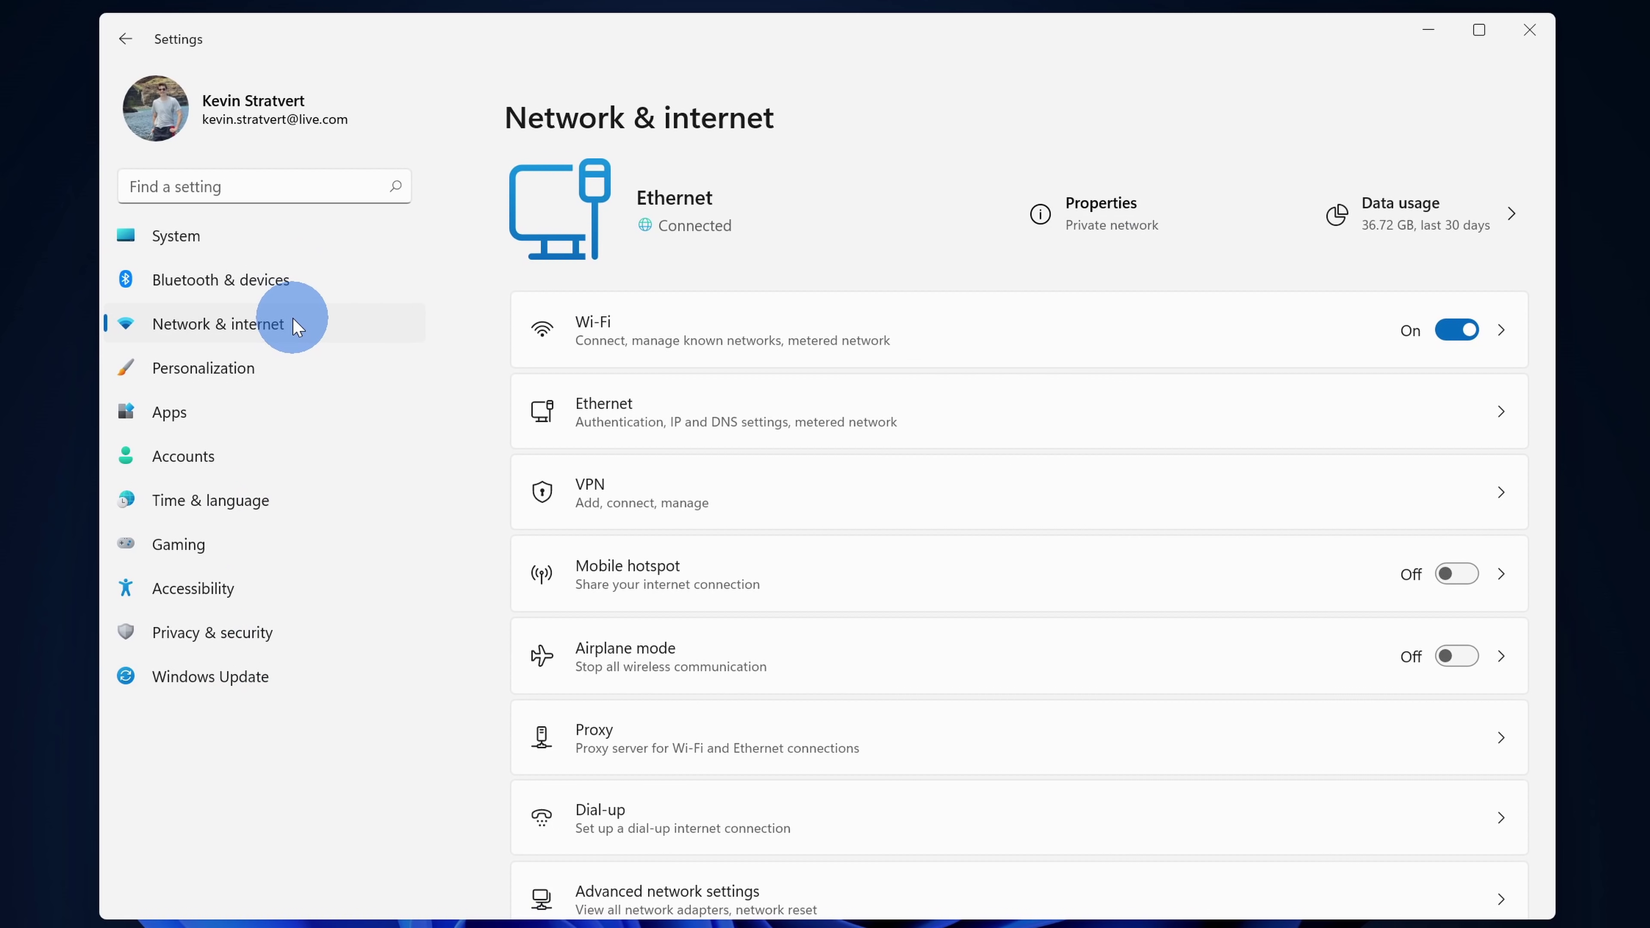
{"action": "left_click", "coordinate": [300, 224]}
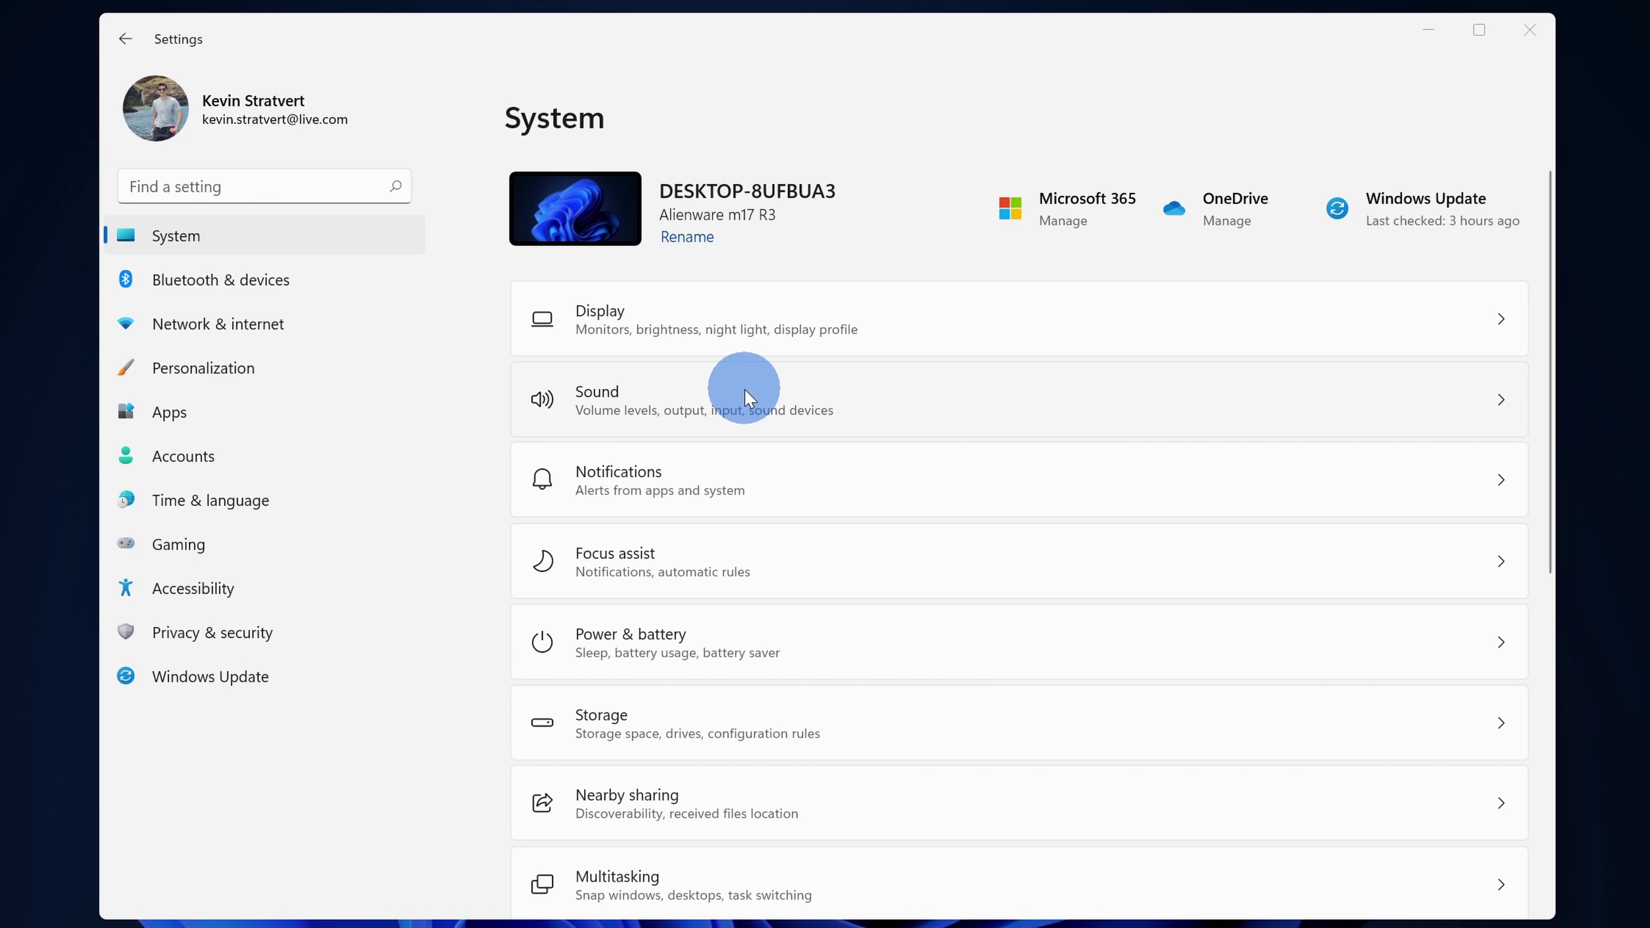
Step: Go to the Sound page and launch the older Sound control panel via More sound settings
{"action": "left_click", "coordinate": [777, 403]}
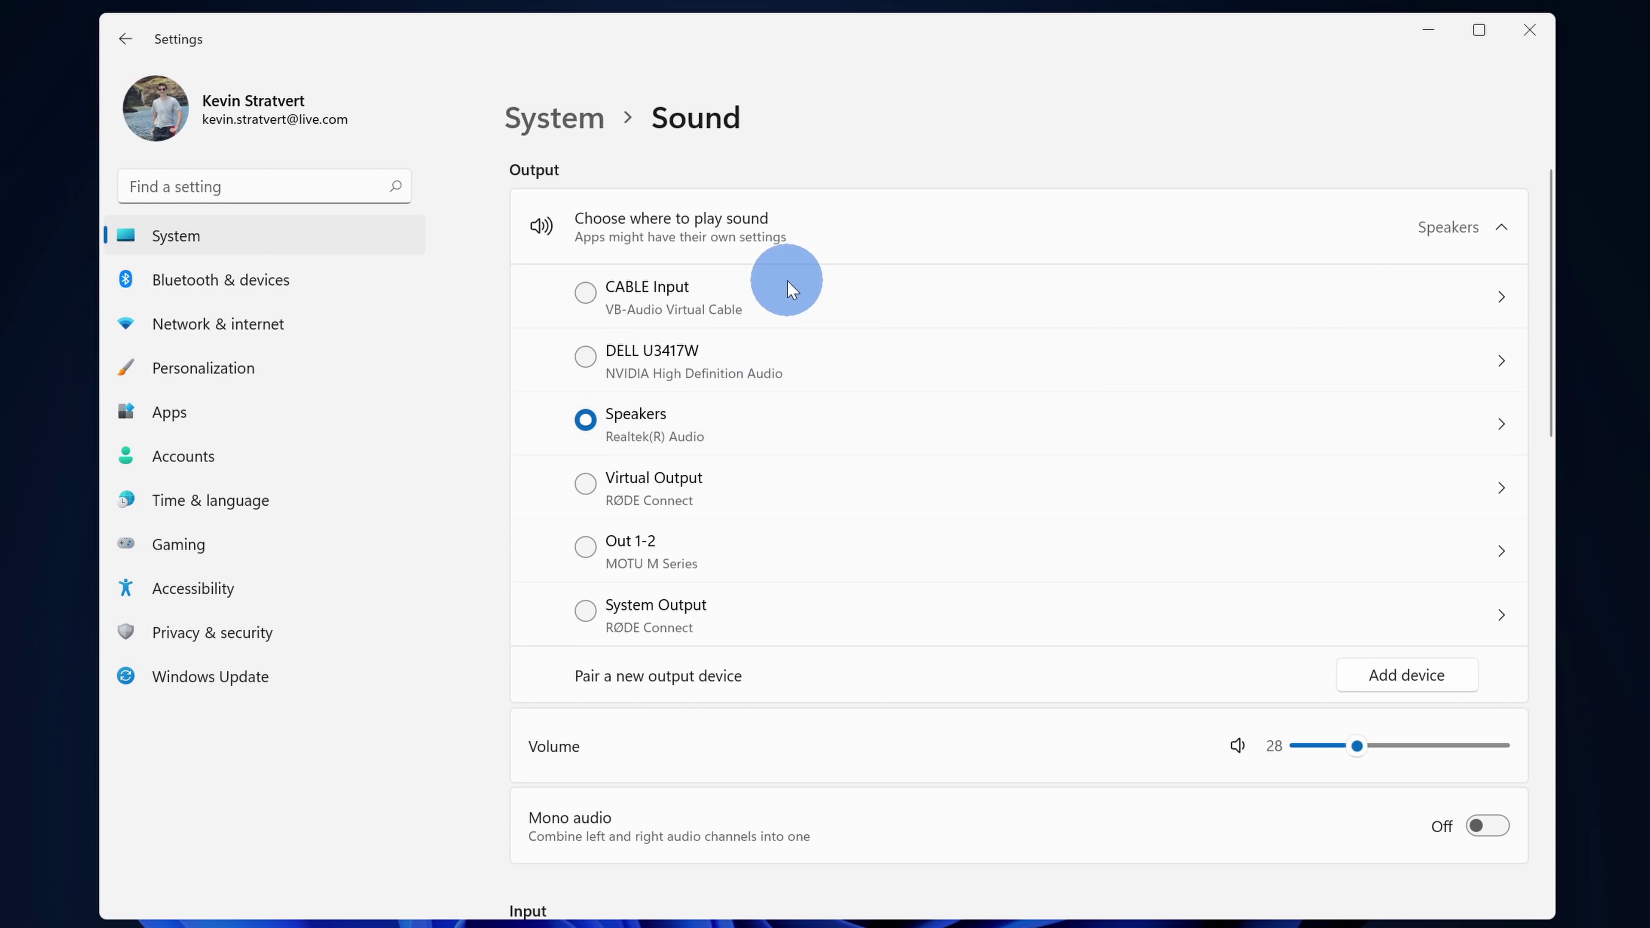
{"action": "scroll", "coordinate": [807, 381], "scroll_direction": "down", "scroll_amount": 15}
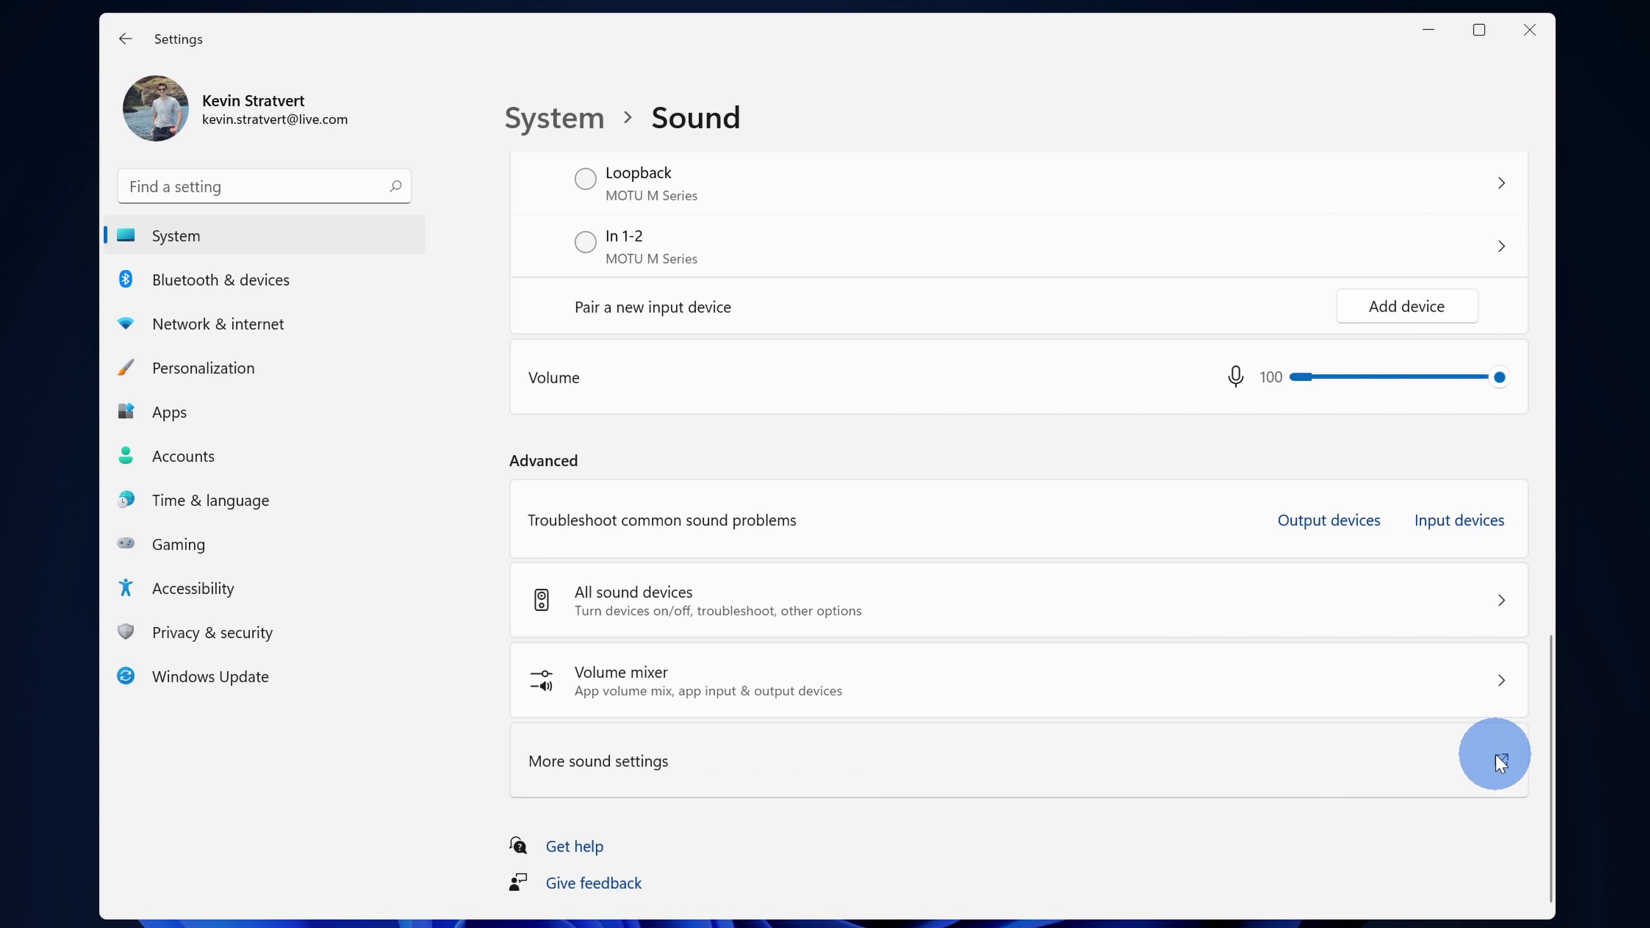
{"action": "left_click", "coordinate": [1478, 765]}
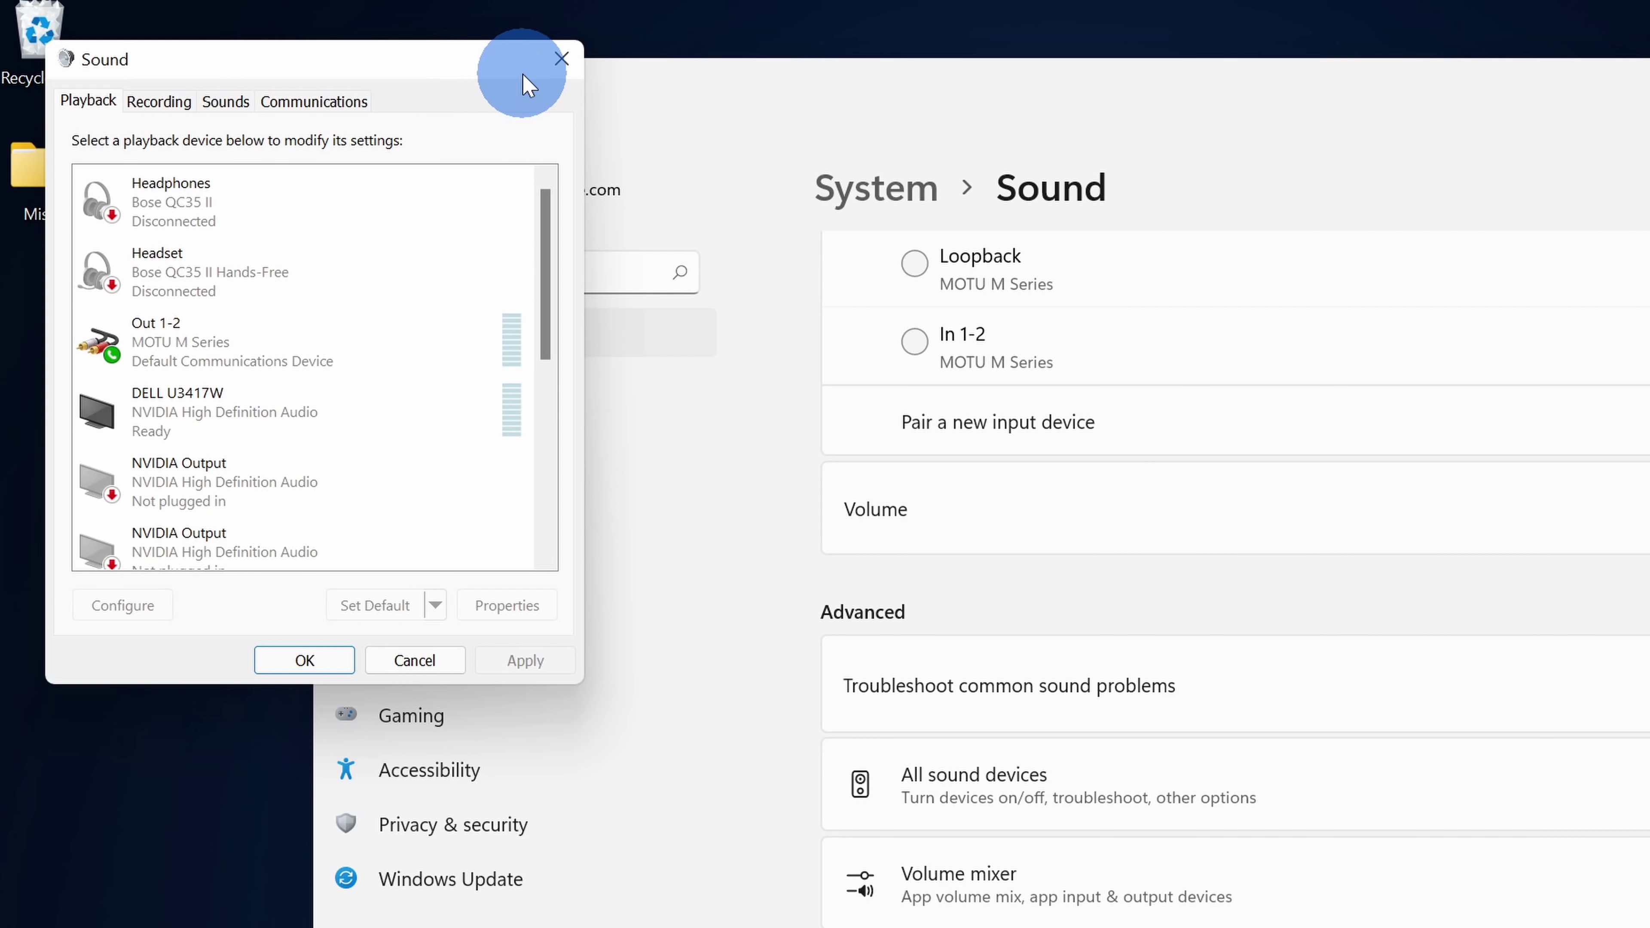
Step: View the Recording, Sounds and Communications tabs, then return to the Settings window
{"action": "scroll", "coordinate": [214, 426], "scroll_direction": "down", "scroll_amount": 1}
{"action": "scroll", "coordinate": [215, 426], "scroll_direction": "up", "scroll_amount": 1}
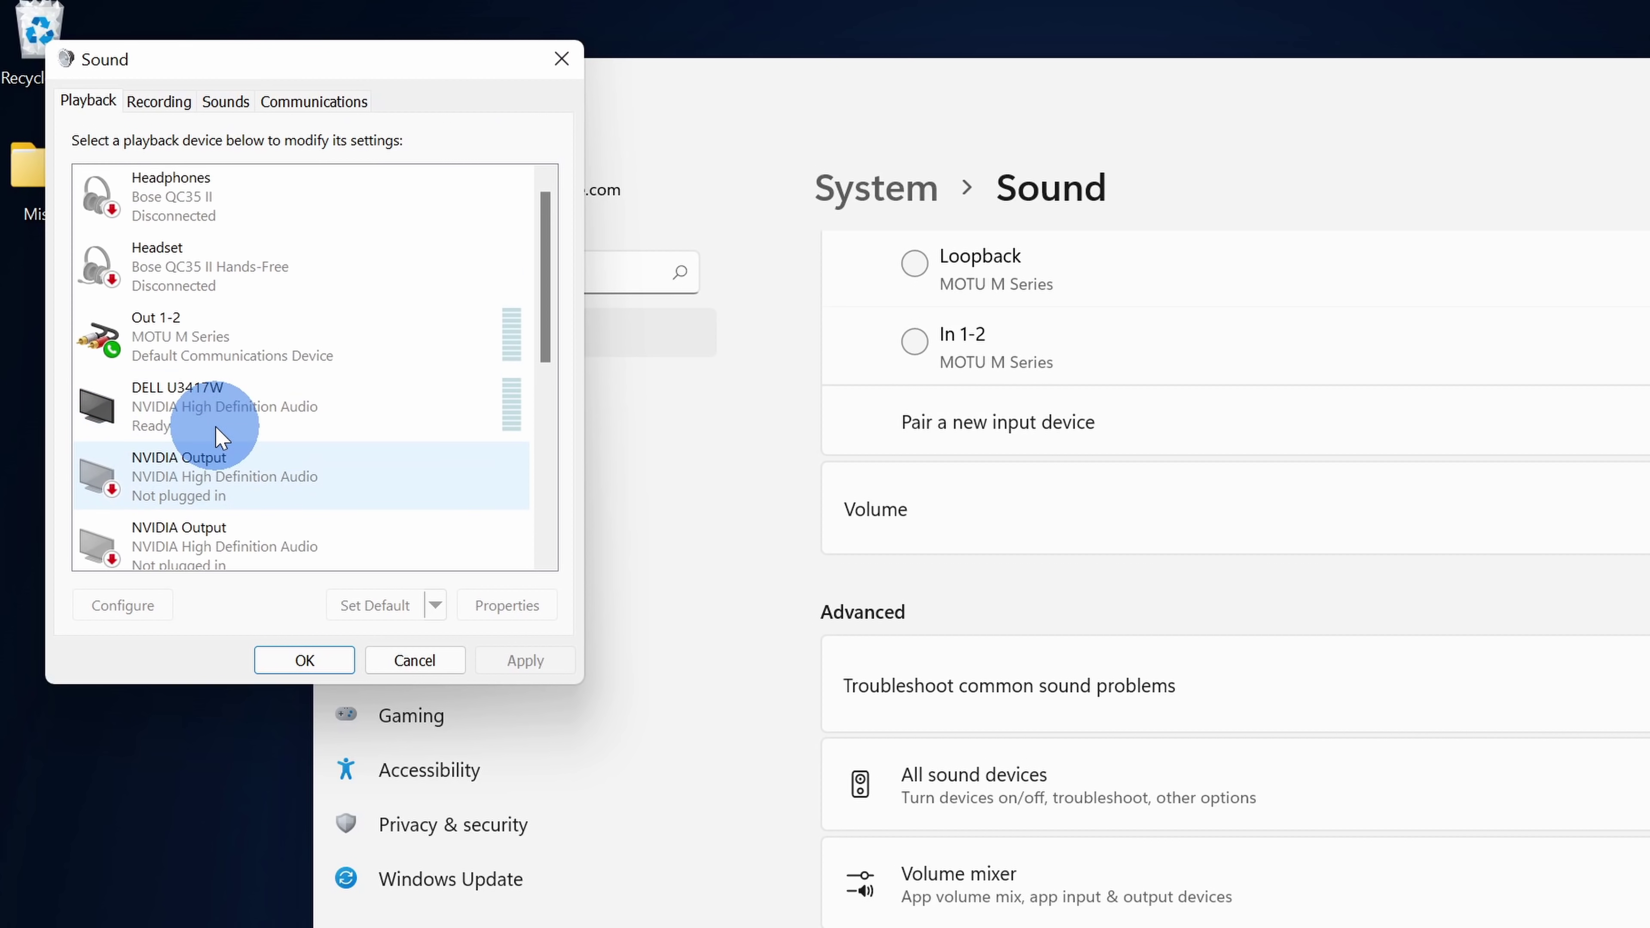
{"action": "left_click", "coordinate": [159, 101]}
{"action": "left_click", "coordinate": [226, 101]}
{"action": "left_click", "coordinate": [313, 103]}
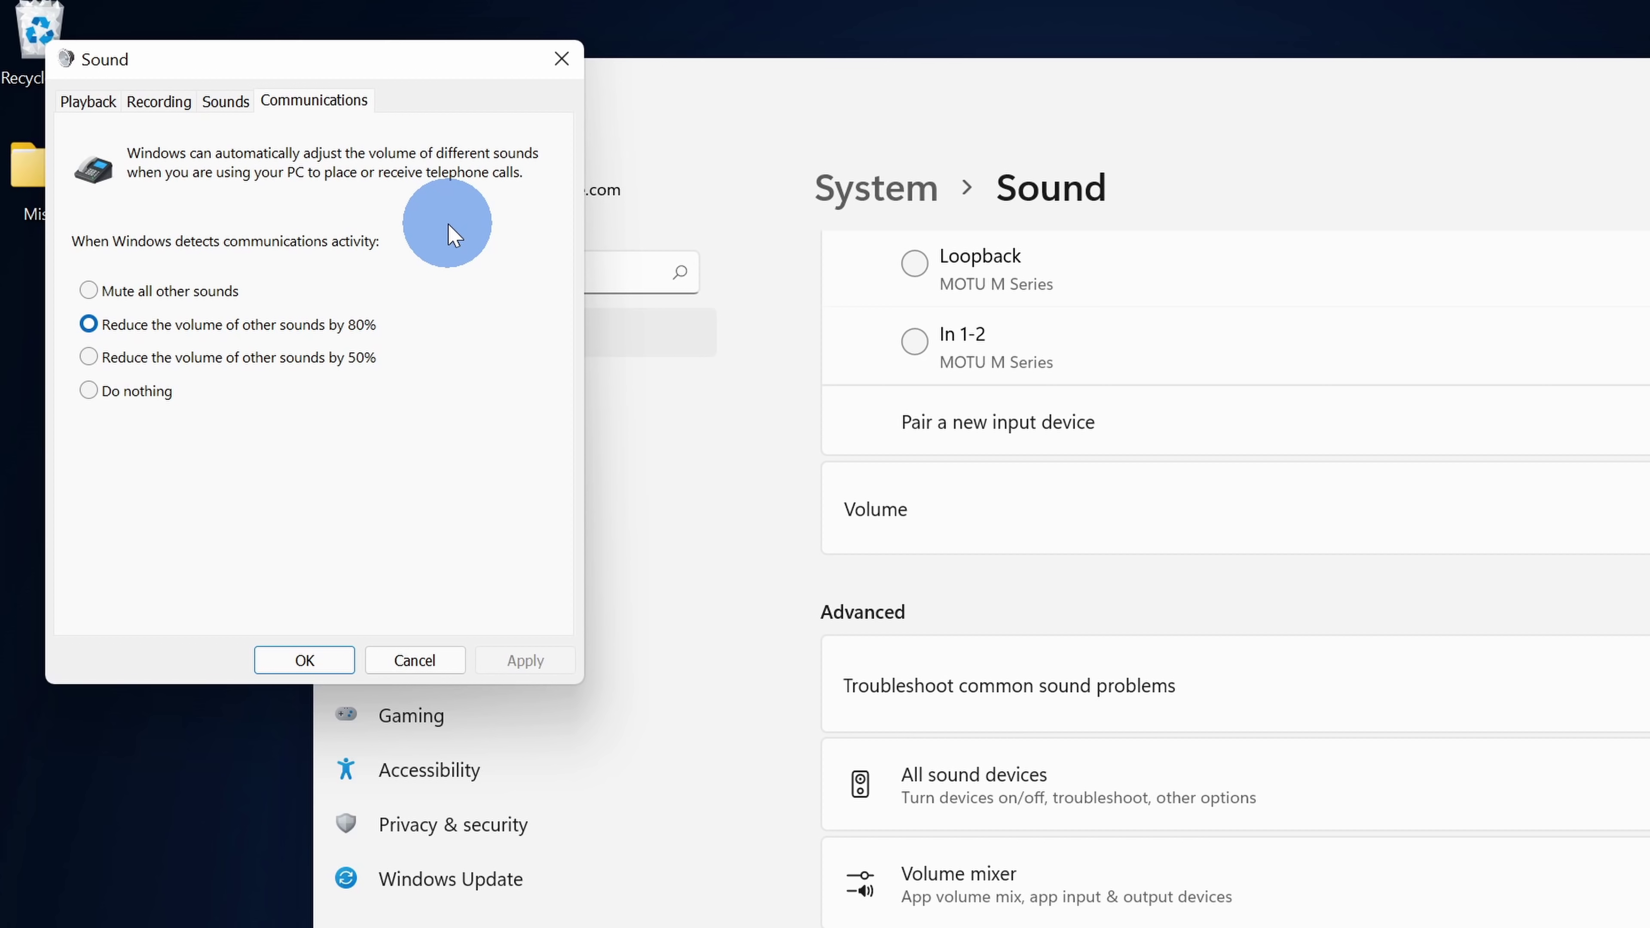
{"action": "left_click", "coordinate": [760, 170]}
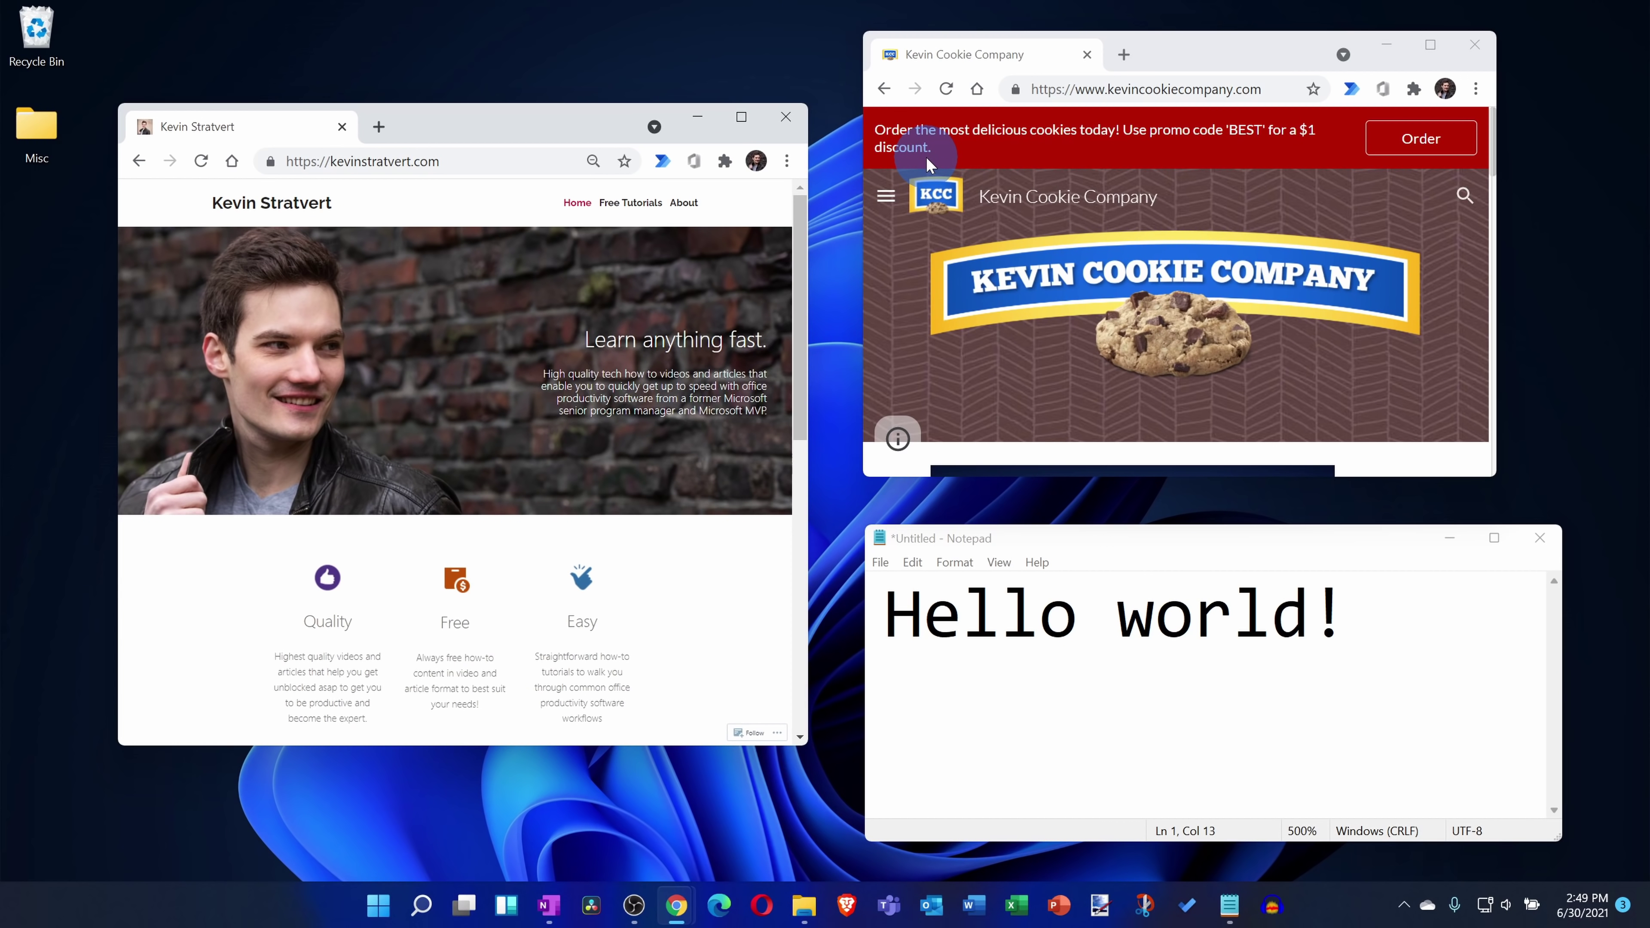
Step: Snap the tutorial site to the left half, the cookie site top-right, and Notepad bottom-right
{"action": "left_click_drag", "start_coordinate": [487, 133], "coordinate": [3, 238]}
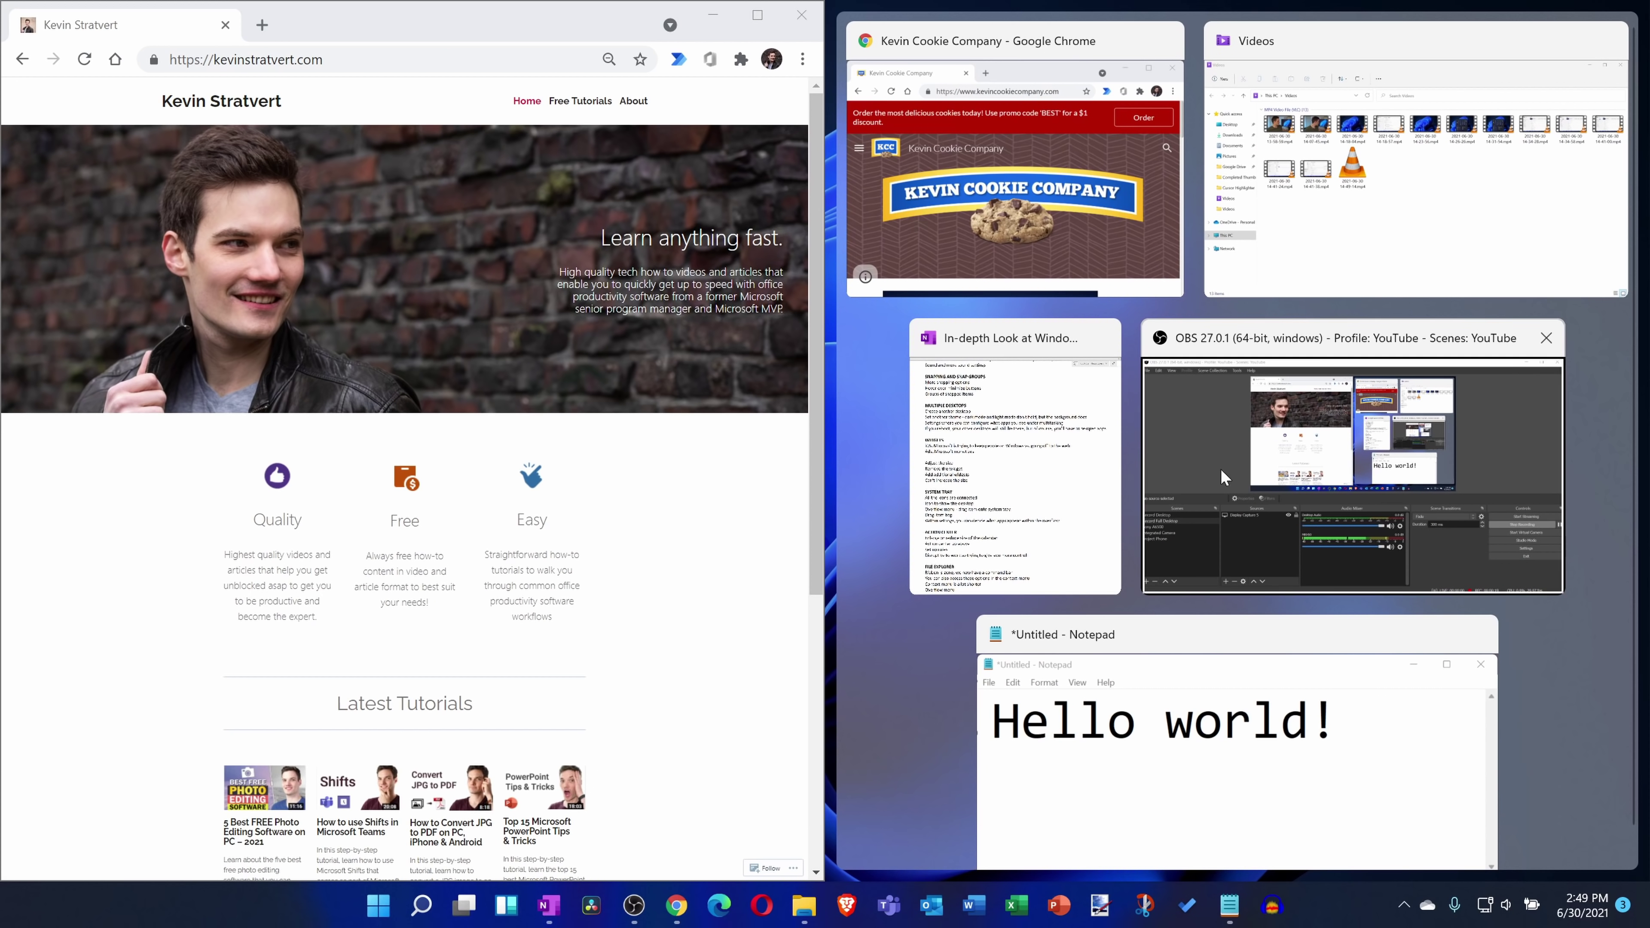
{"action": "left_click", "coordinate": [858, 416]}
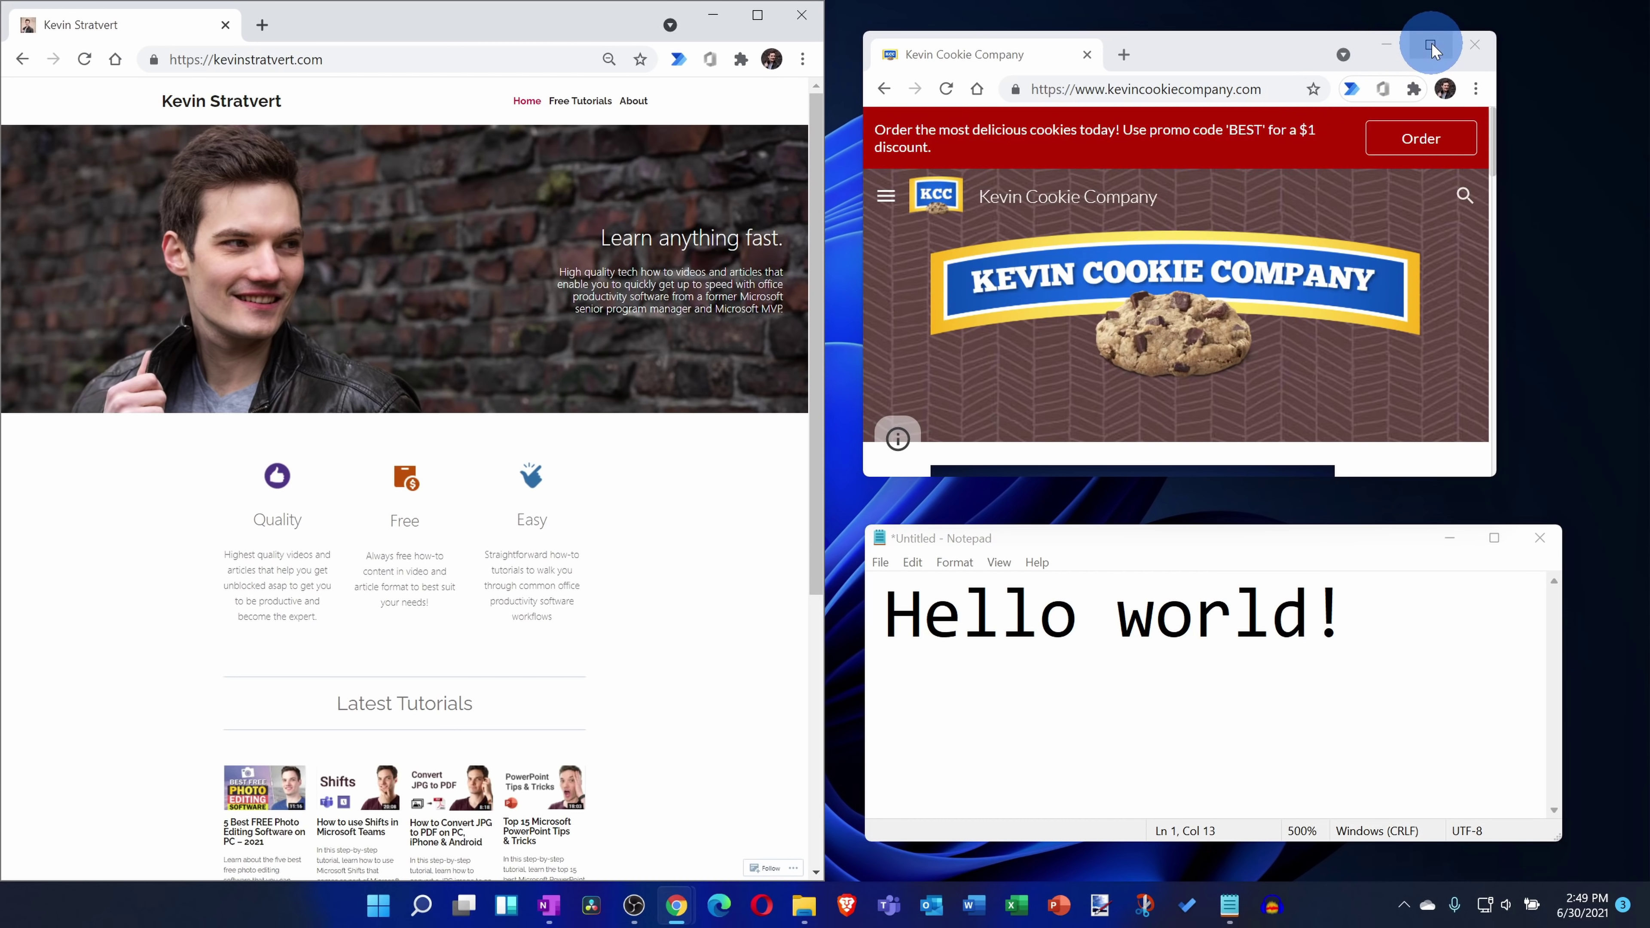
{"action": "mouse_move", "coordinate": [1432, 46]}
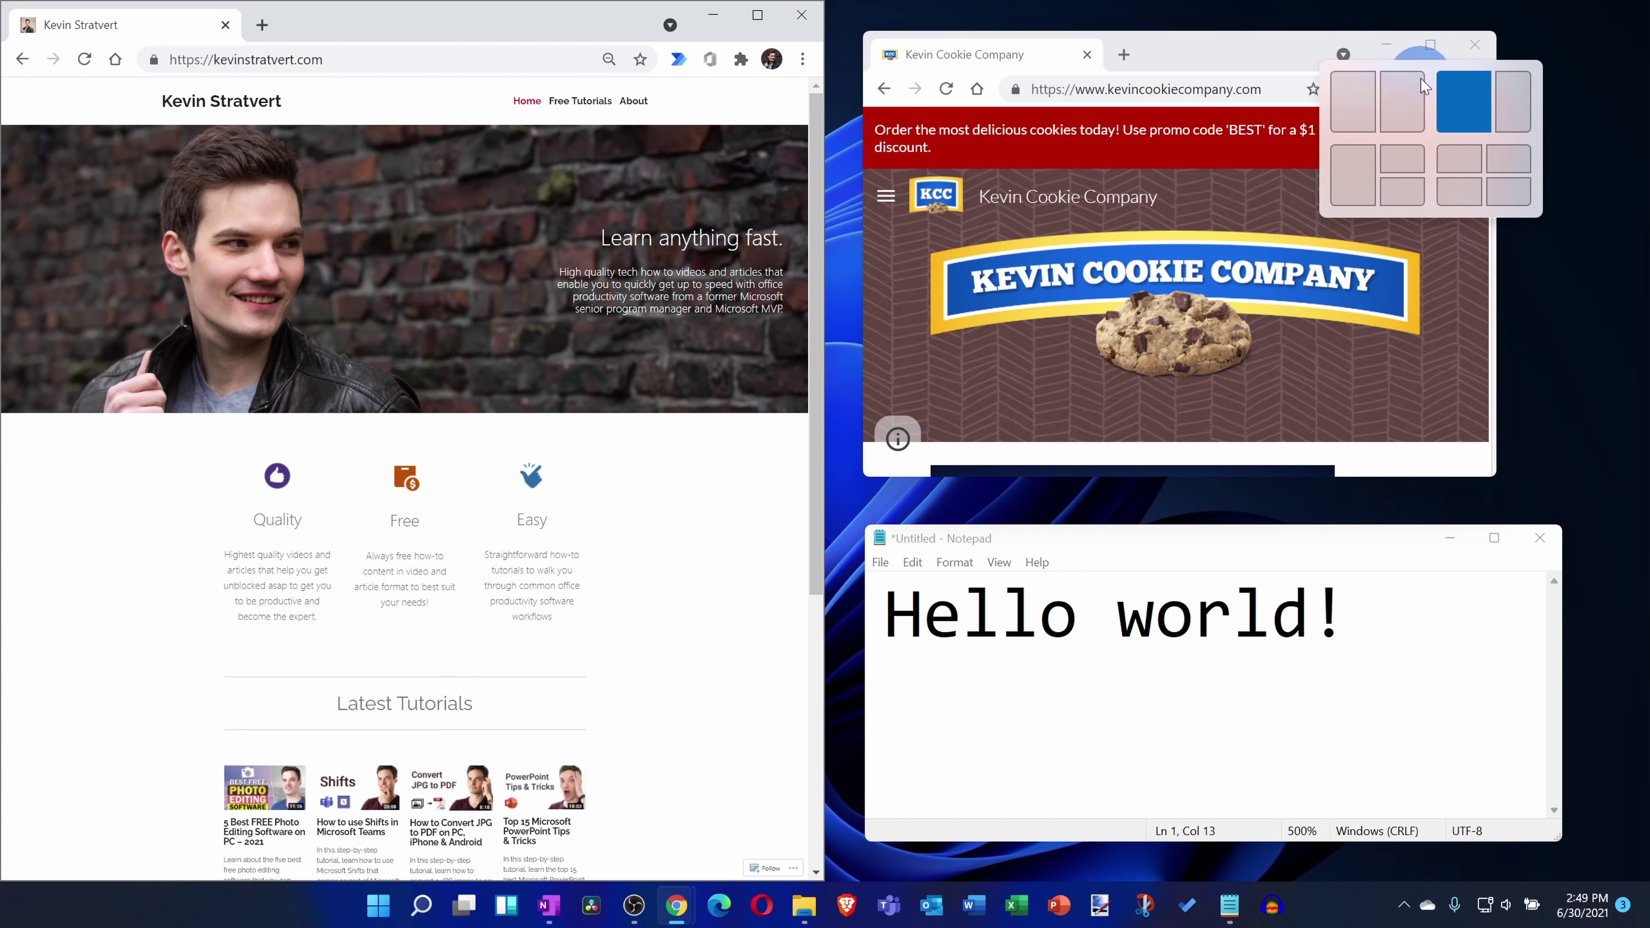
{"action": "left_click", "coordinate": [1401, 159]}
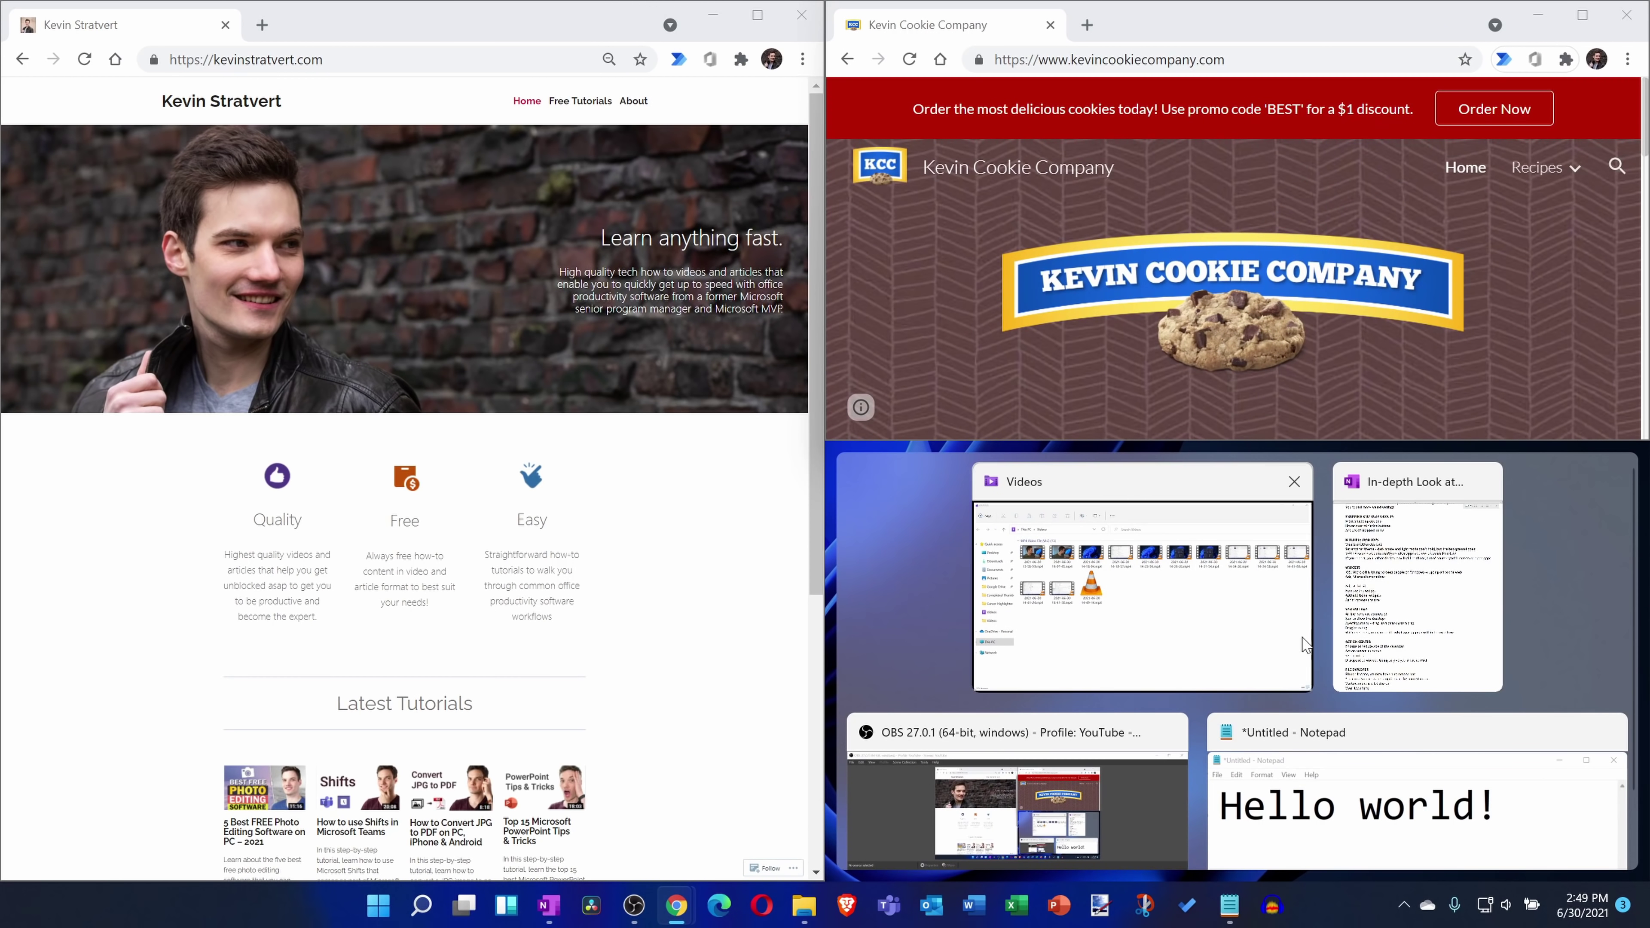
{"action": "left_click", "coordinate": [1315, 793]}
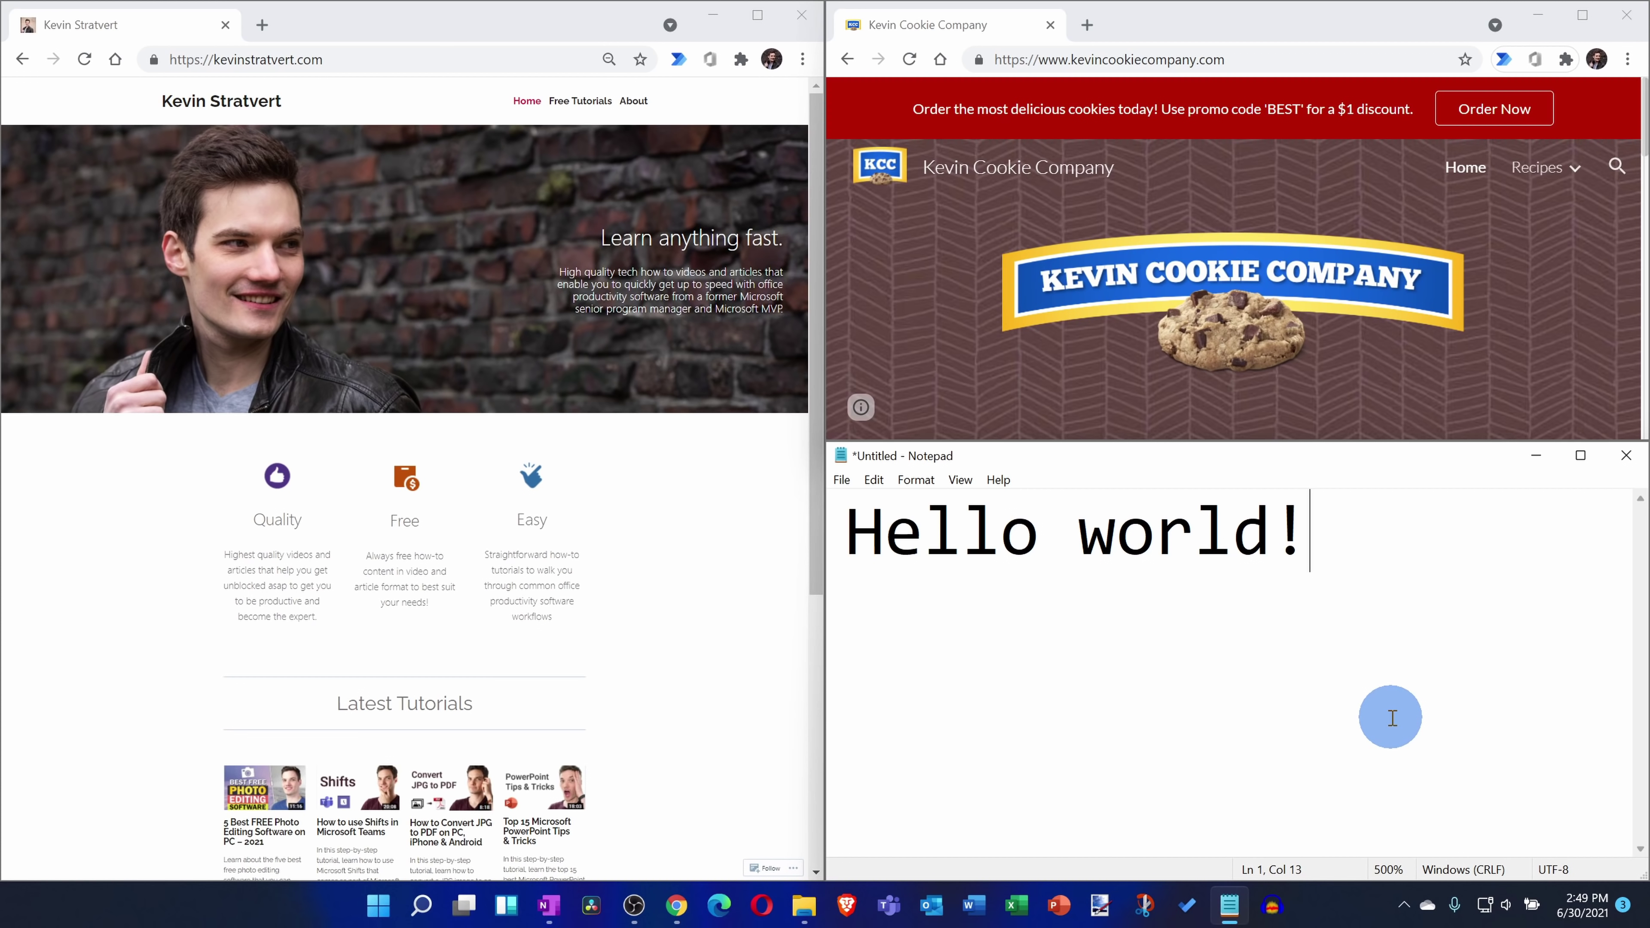
Step: Hide all windows with Win+D, then restore the three-window snap group from Chrome's taskbar thumbnail
{"action": "key", "text": "super+d"}
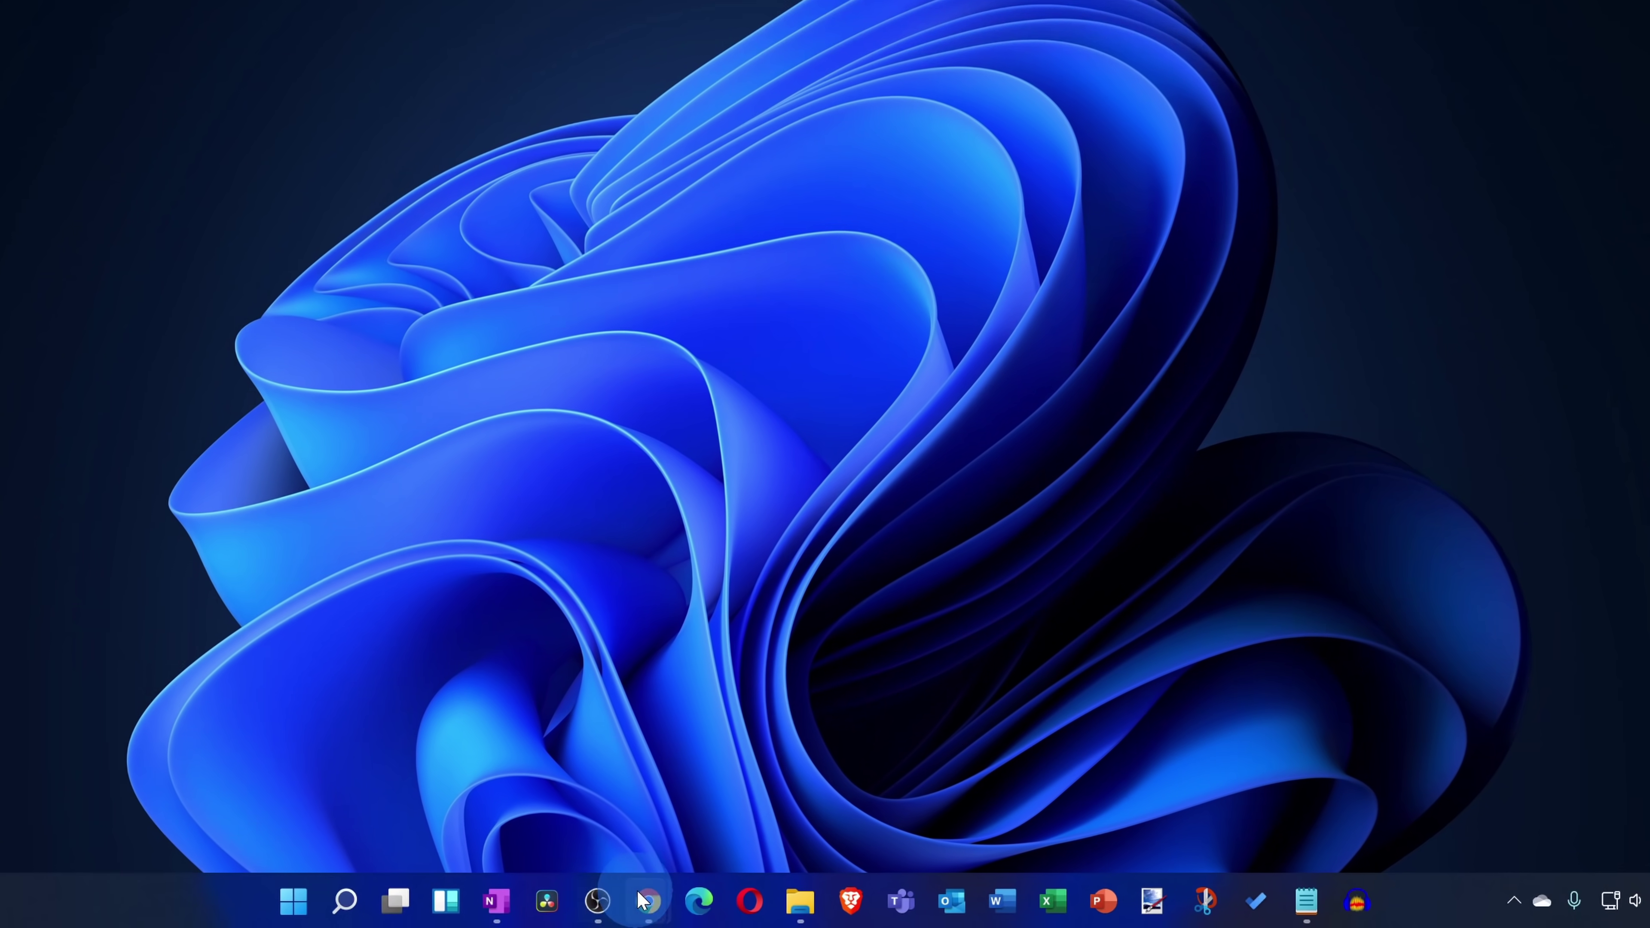
{"action": "mouse_move", "coordinate": [679, 913]}
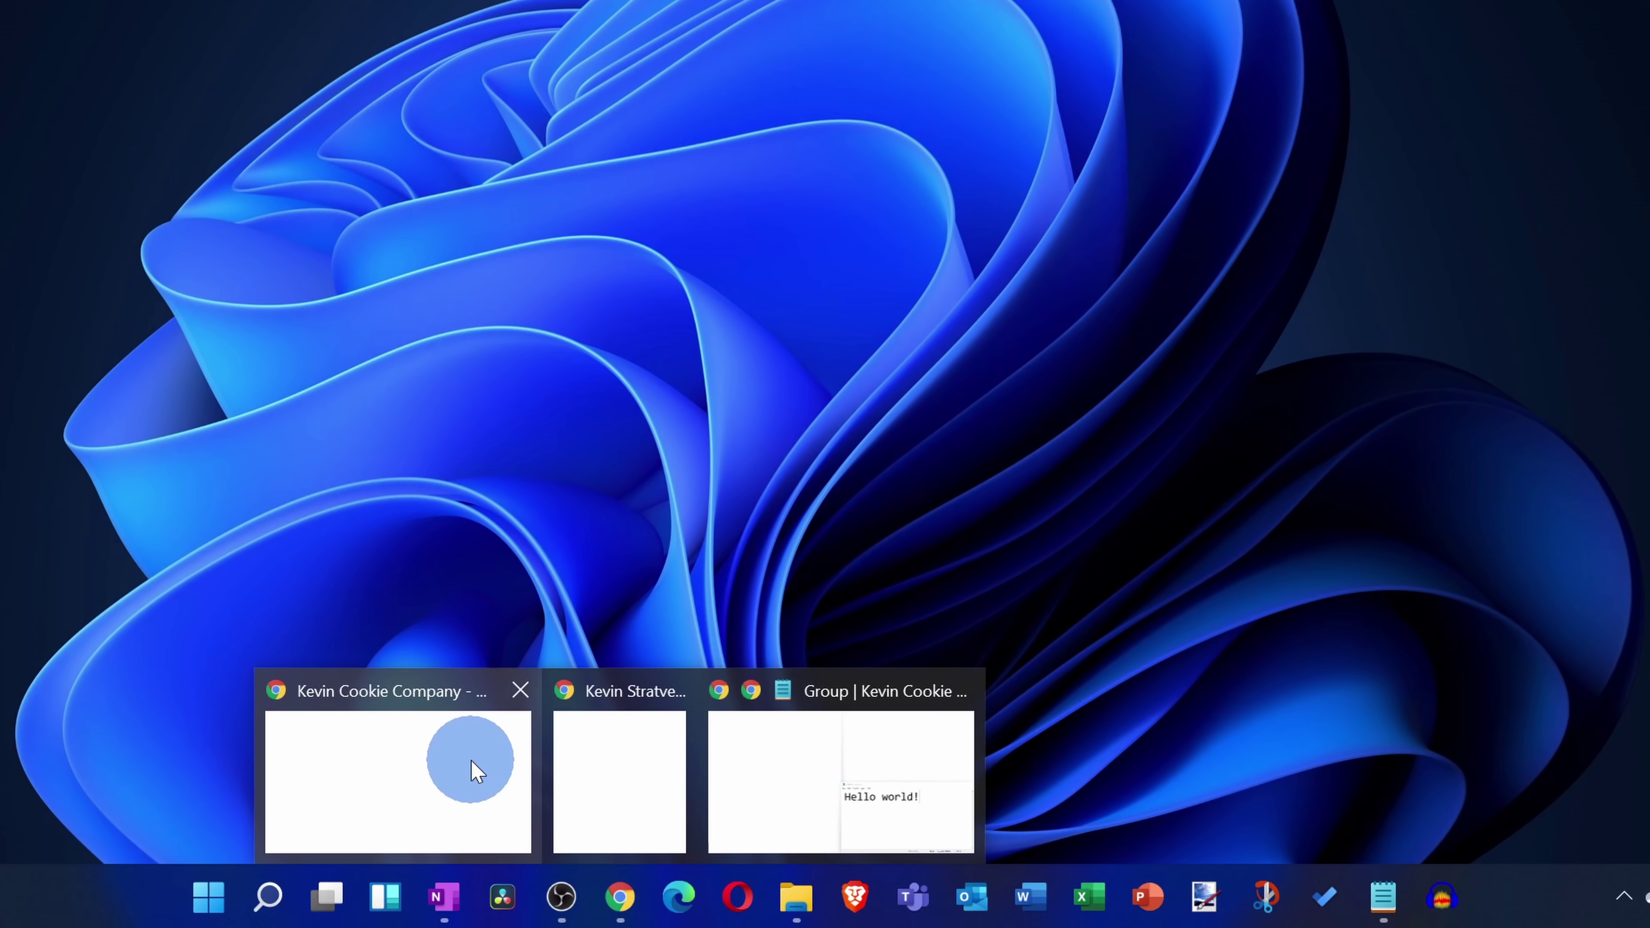
{"action": "mouse_move", "coordinate": [640, 747]}
{"action": "mouse_move", "coordinate": [866, 755]}
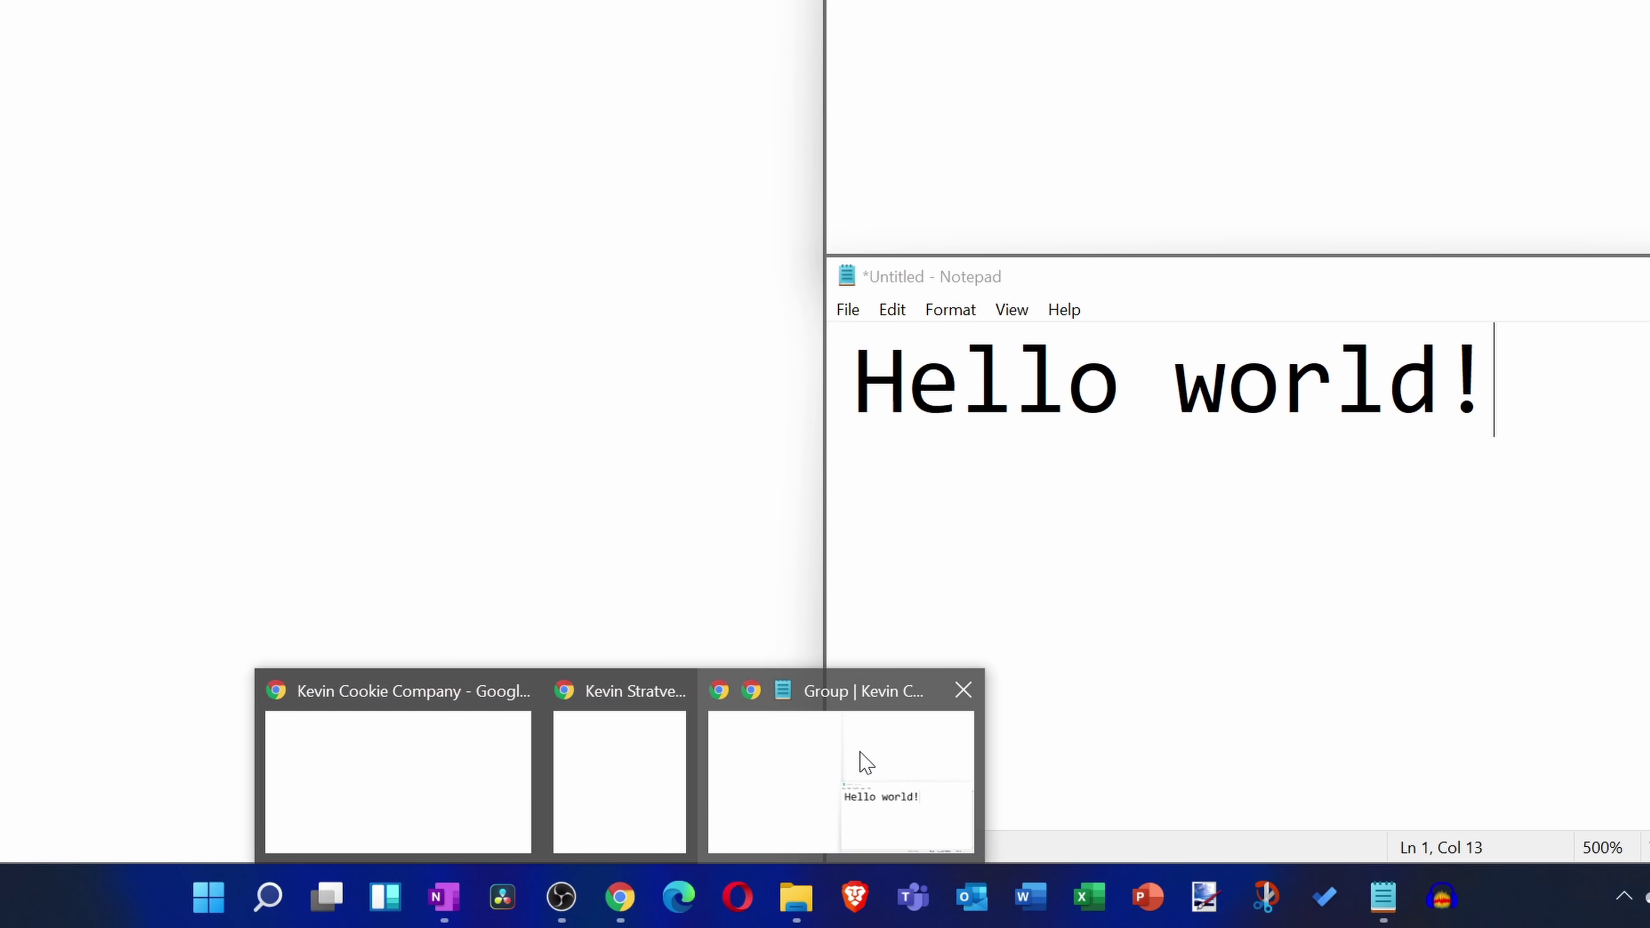
{"action": "left_click", "coordinate": [866, 762]}
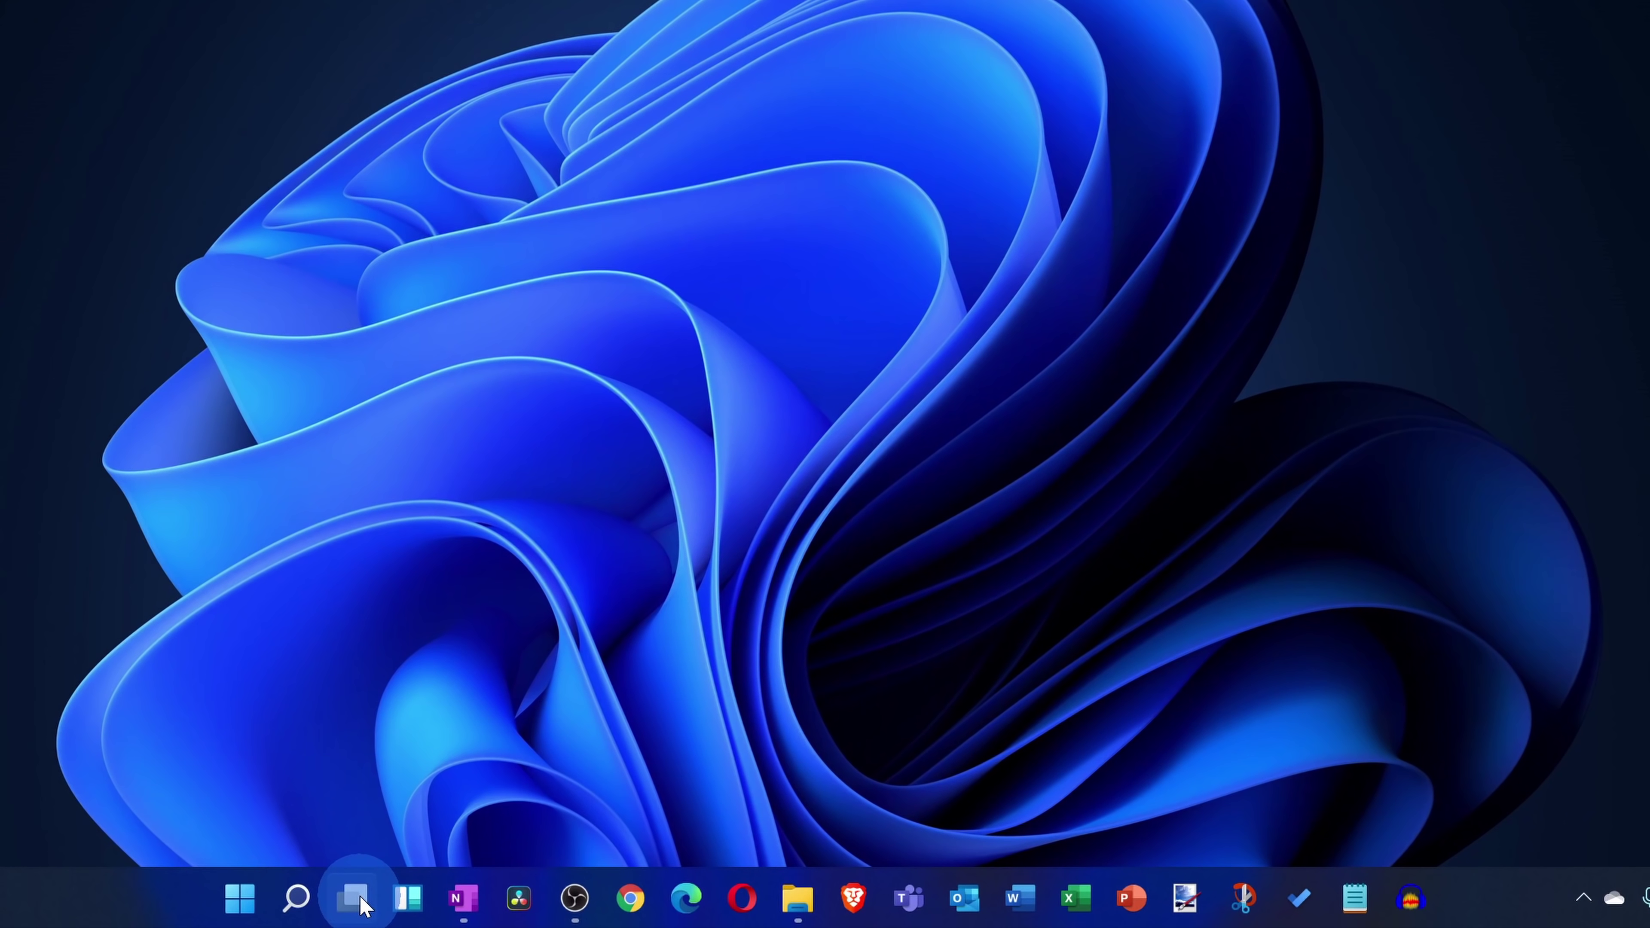
Step: Add a second virtual desktop in Task View and rename Desktop 1 to Work
{"action": "mouse_move", "coordinate": [471, 911]}
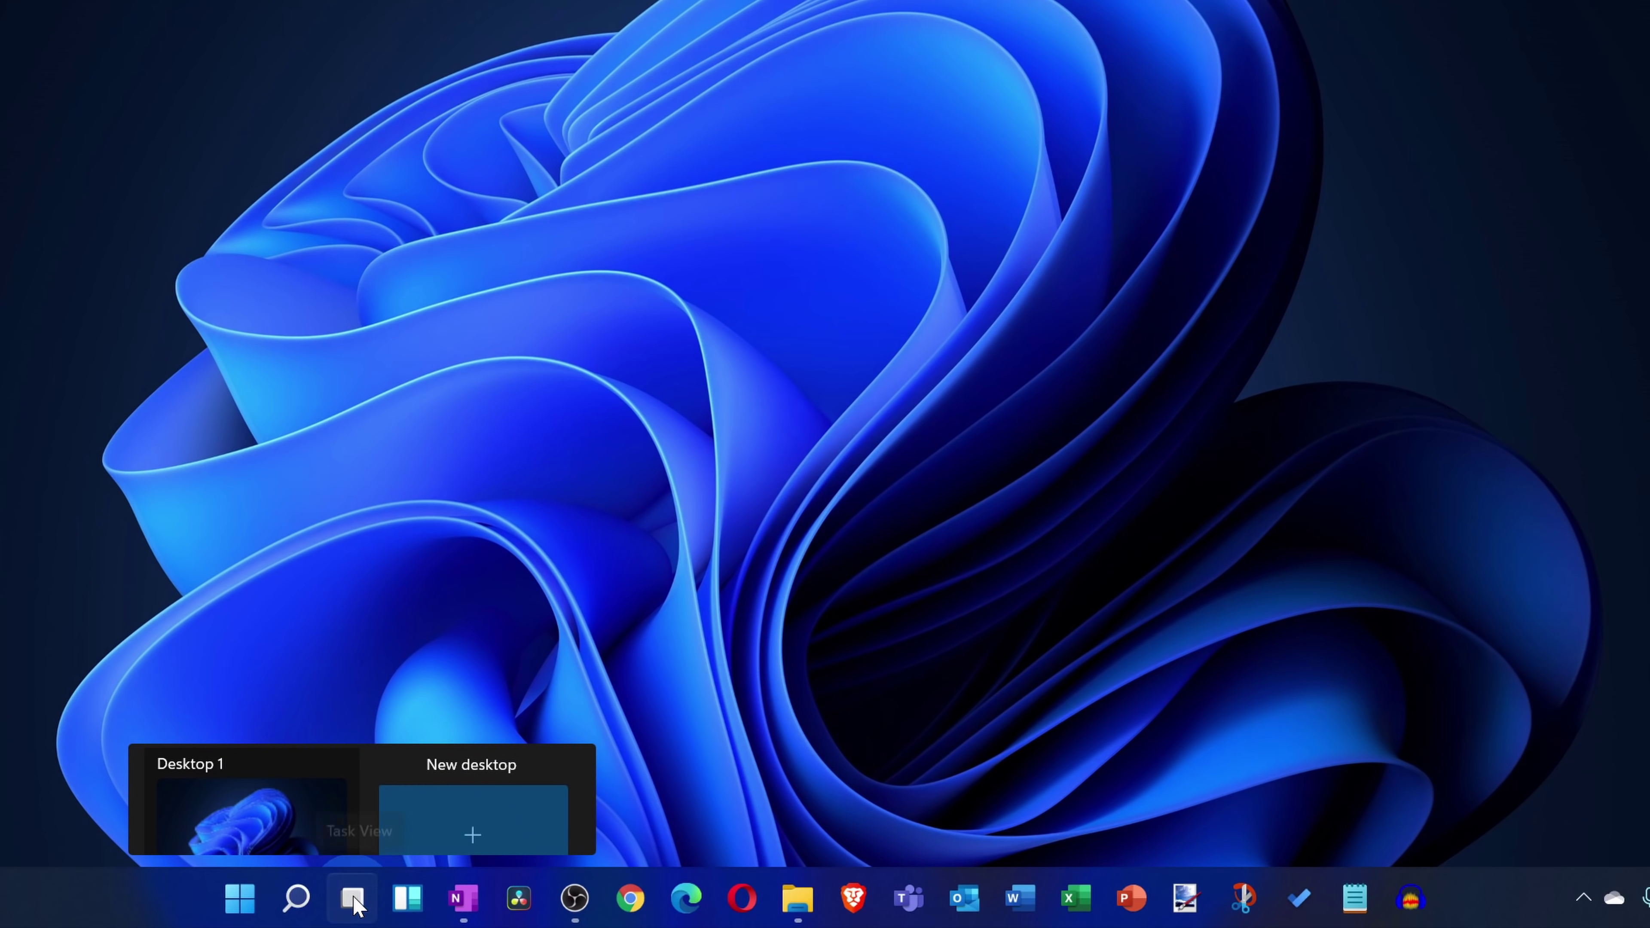
{"action": "left_click", "coordinate": [359, 897]}
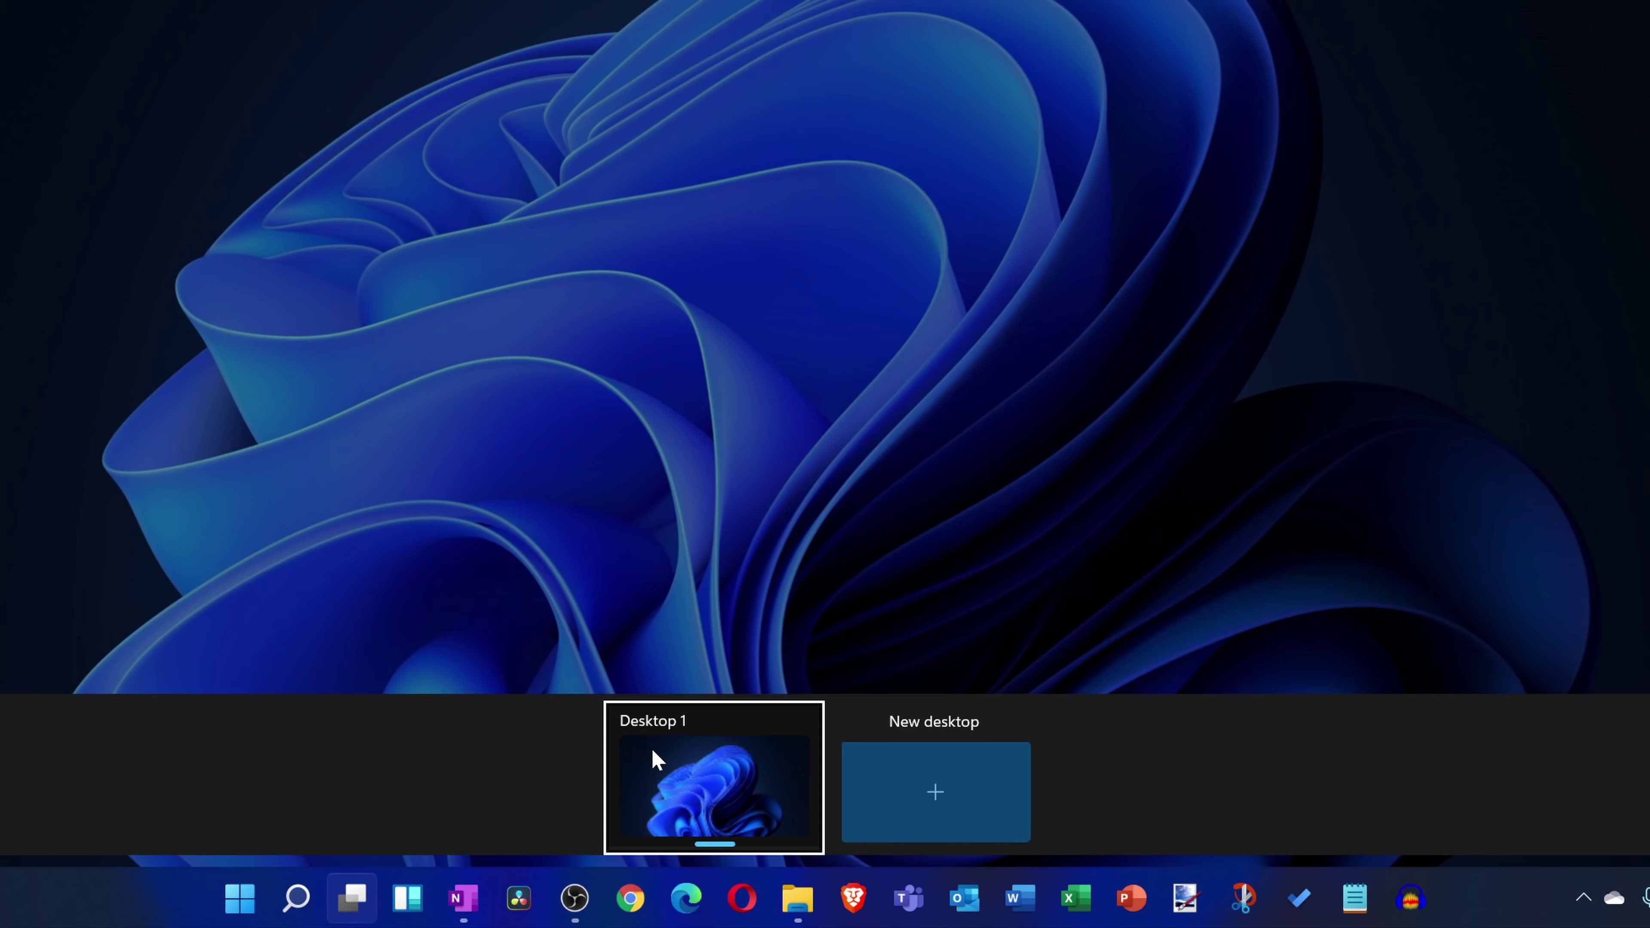
{"action": "left_click", "coordinate": [920, 776]}
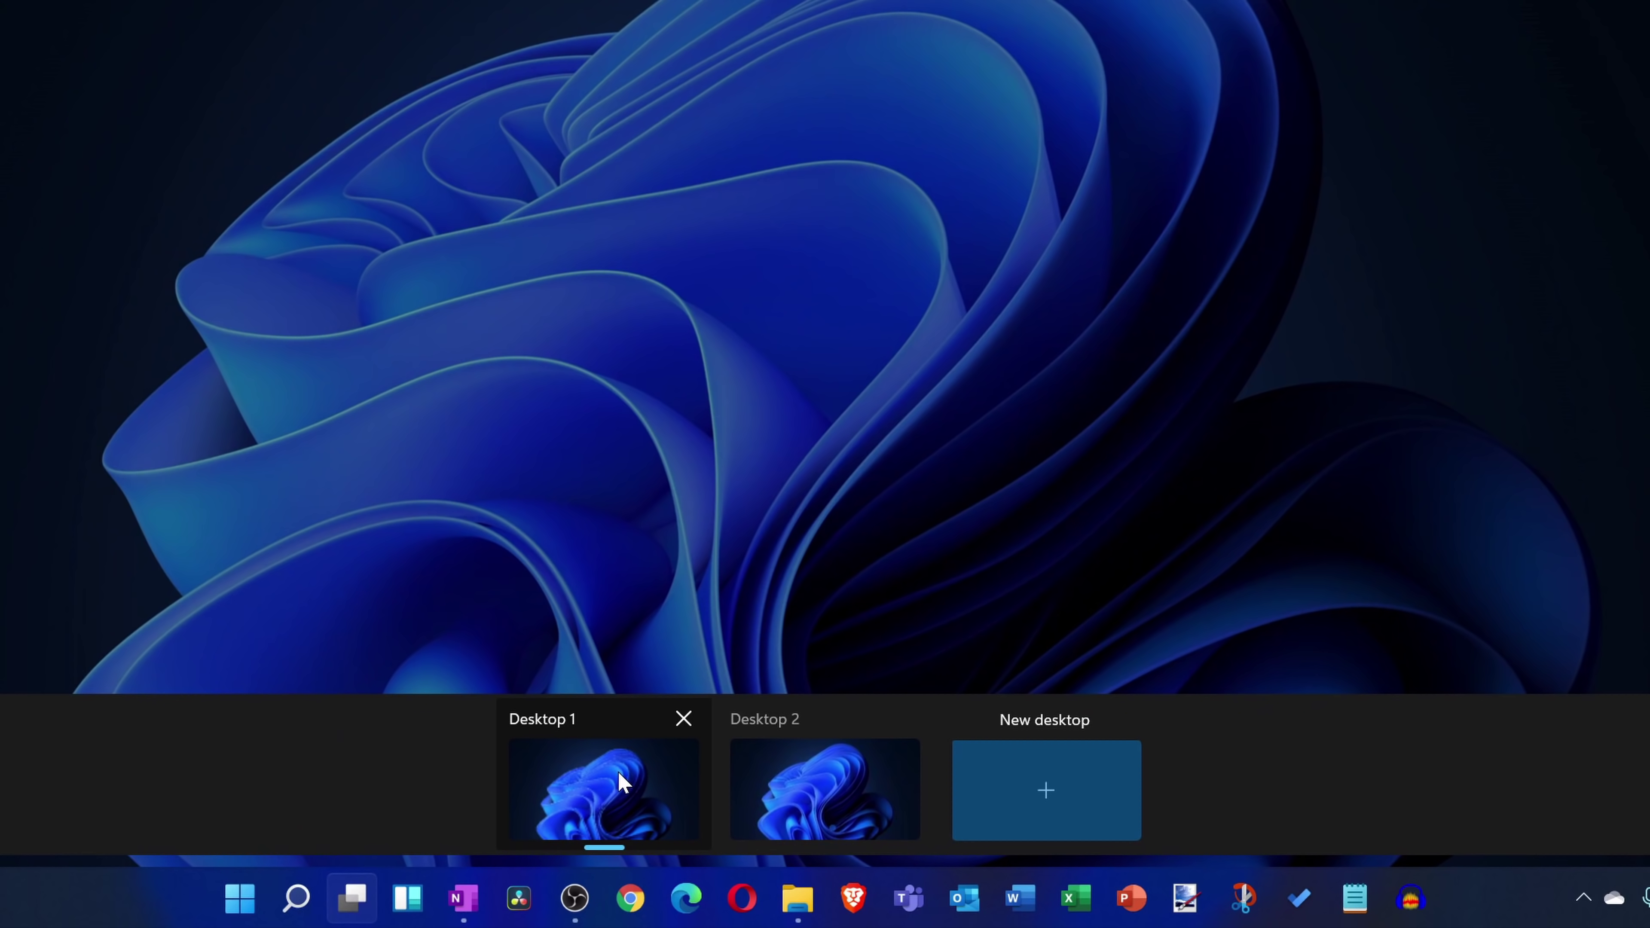
{"action": "left_click", "coordinate": [532, 716]}
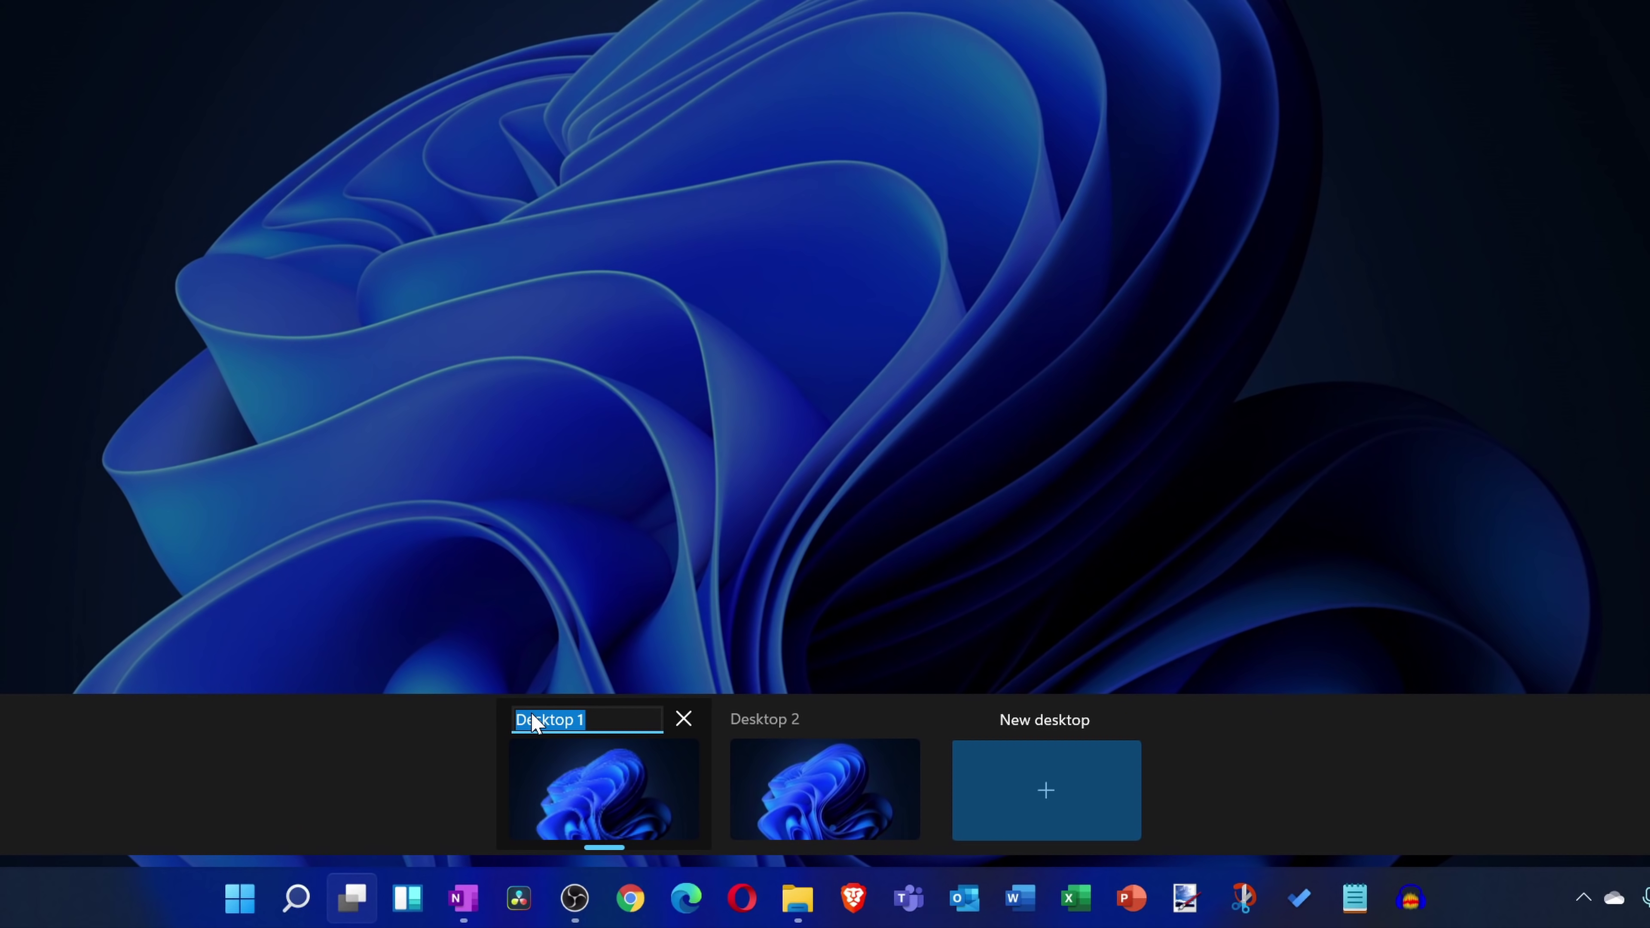
{"action": "type", "text": "Work"}
{"action": "key", "text": "Return"}
Step: Rename Desktop 2 to Play and switch to it
{"action": "left_click", "coordinate": [771, 719]}
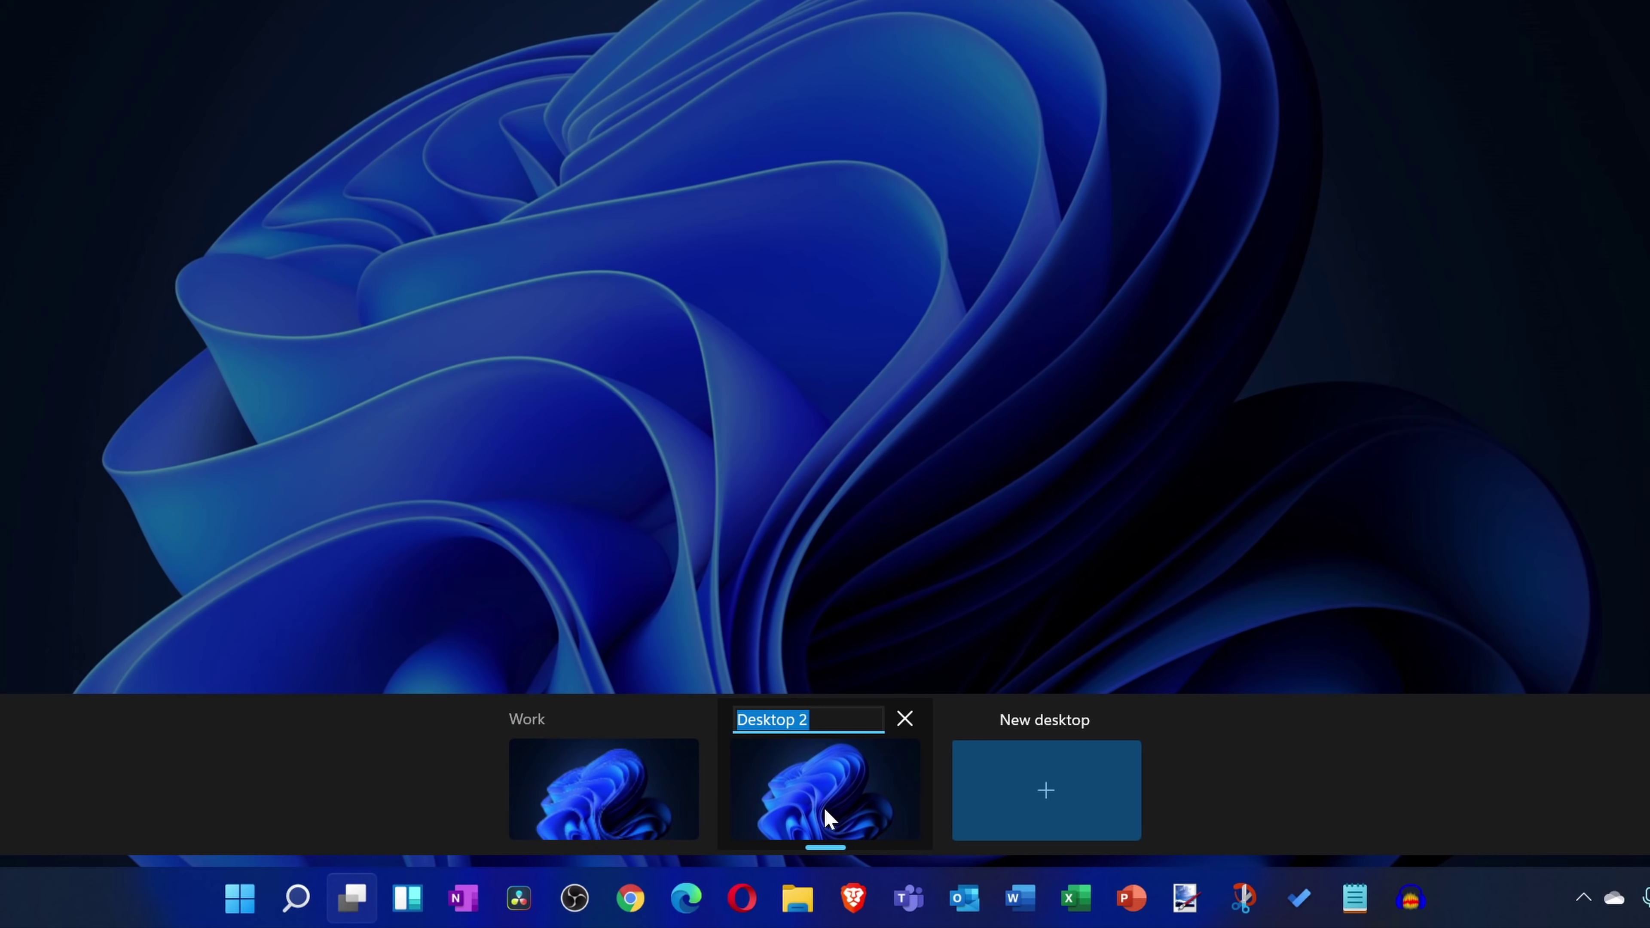
{"action": "type", "text": "Play"}
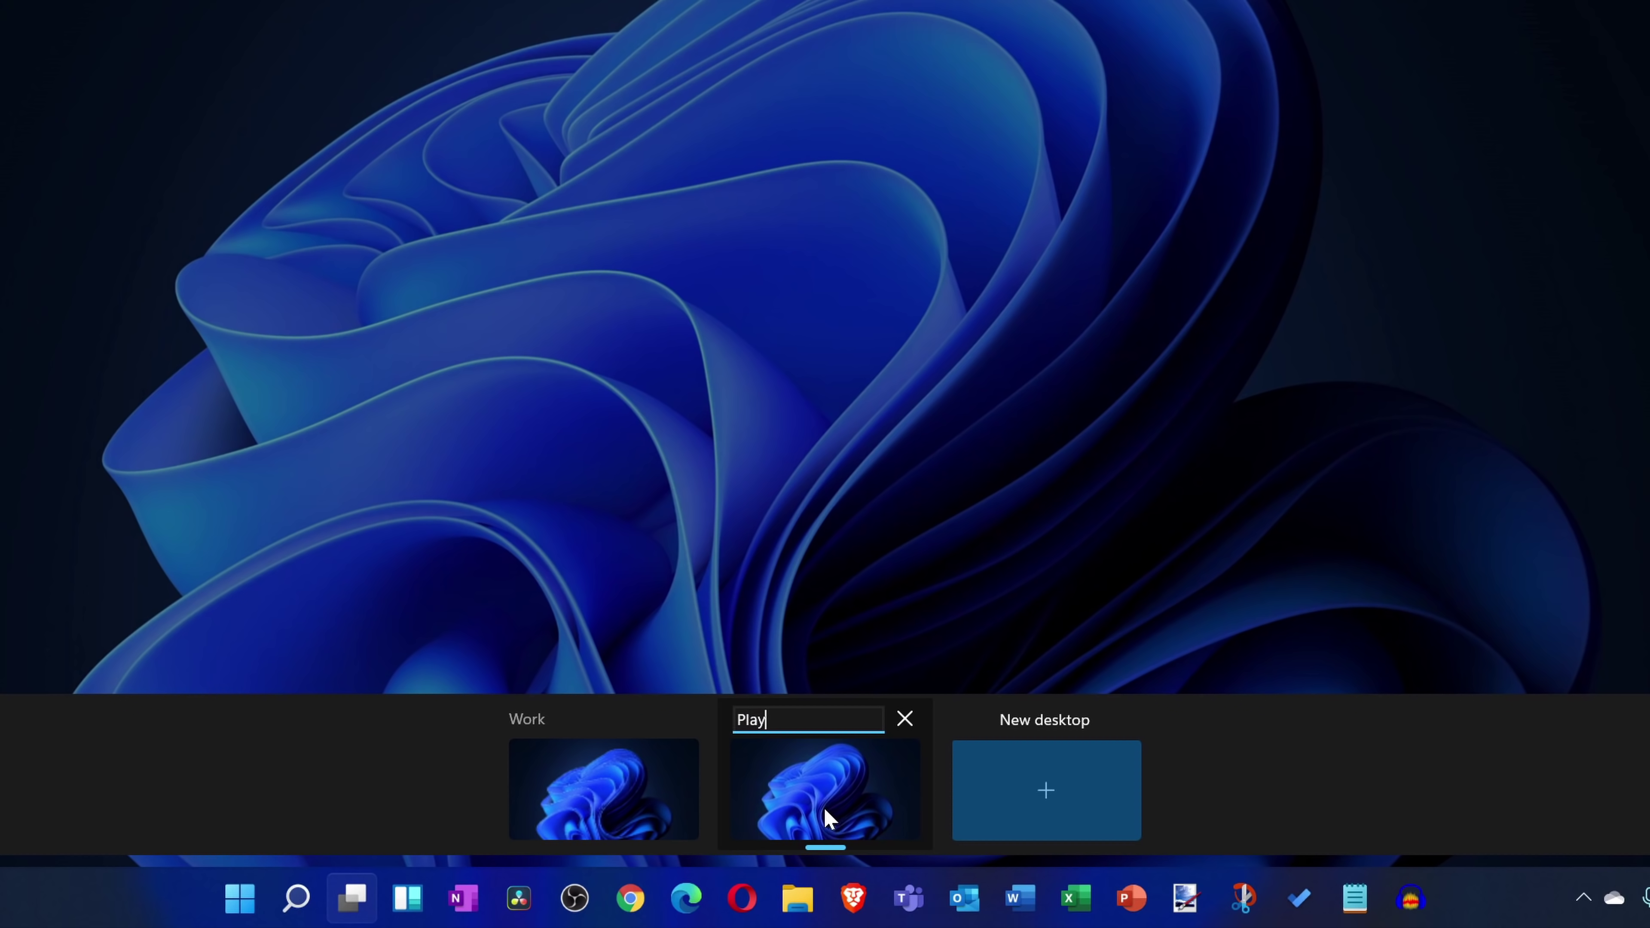
{"action": "left_click", "coordinate": [824, 778]}
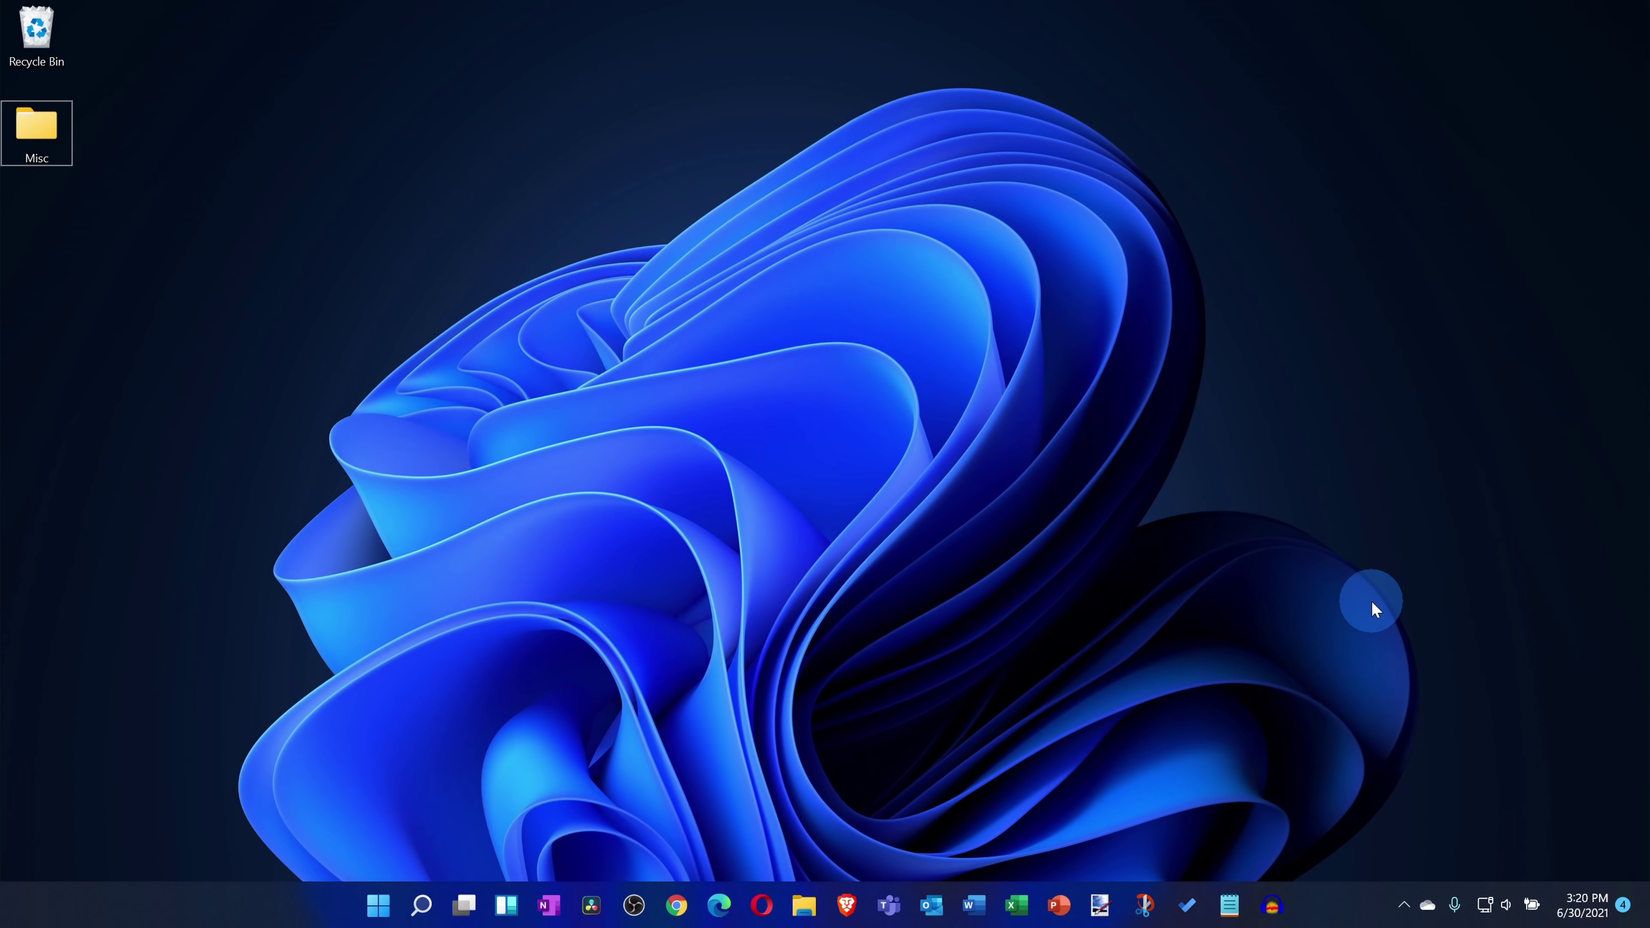
Step: Set the colourful petal image as the Play desktop's background
{"action": "right_click", "coordinate": [757, 284]}
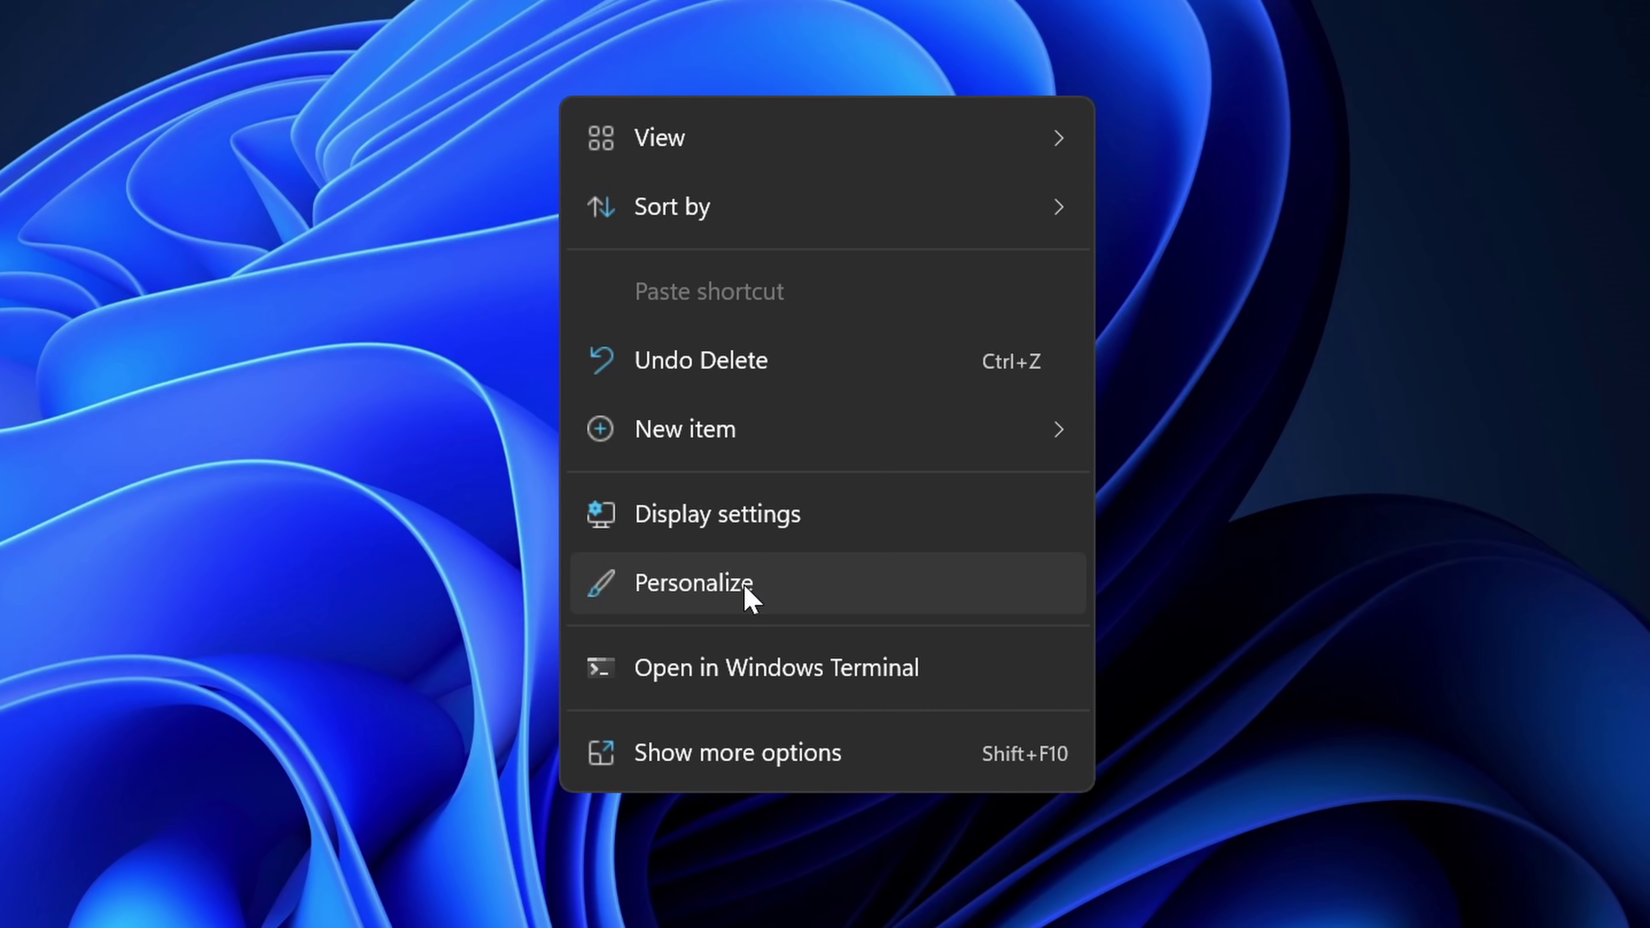
{"action": "left_click", "coordinate": [746, 587]}
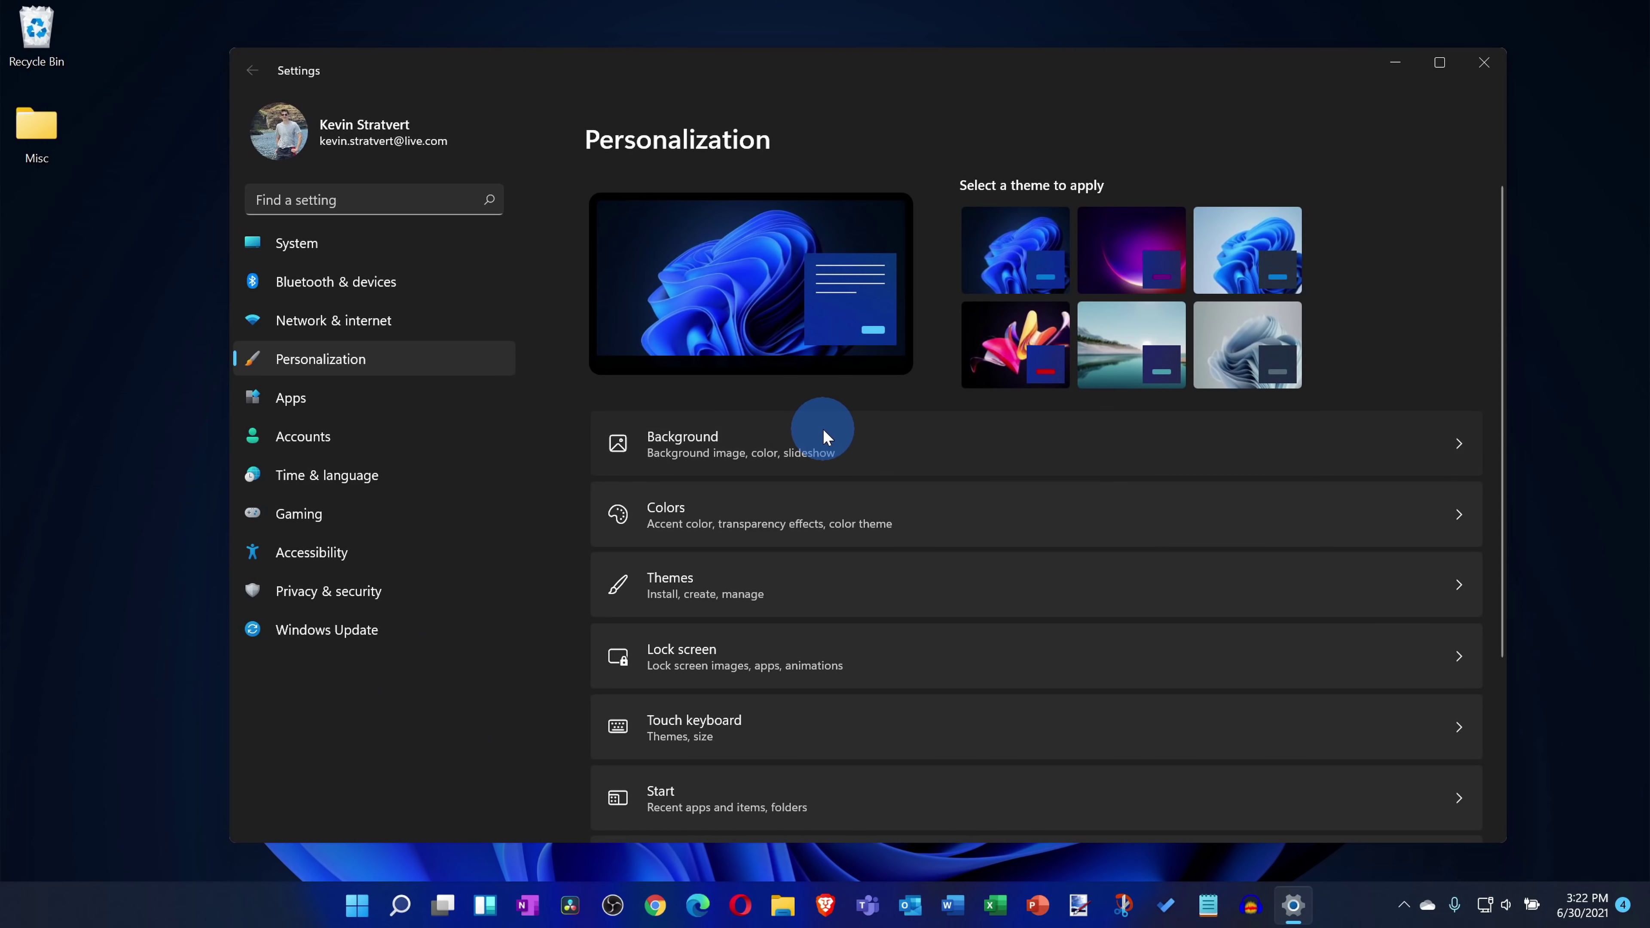
{"action": "left_click", "coordinate": [822, 429]}
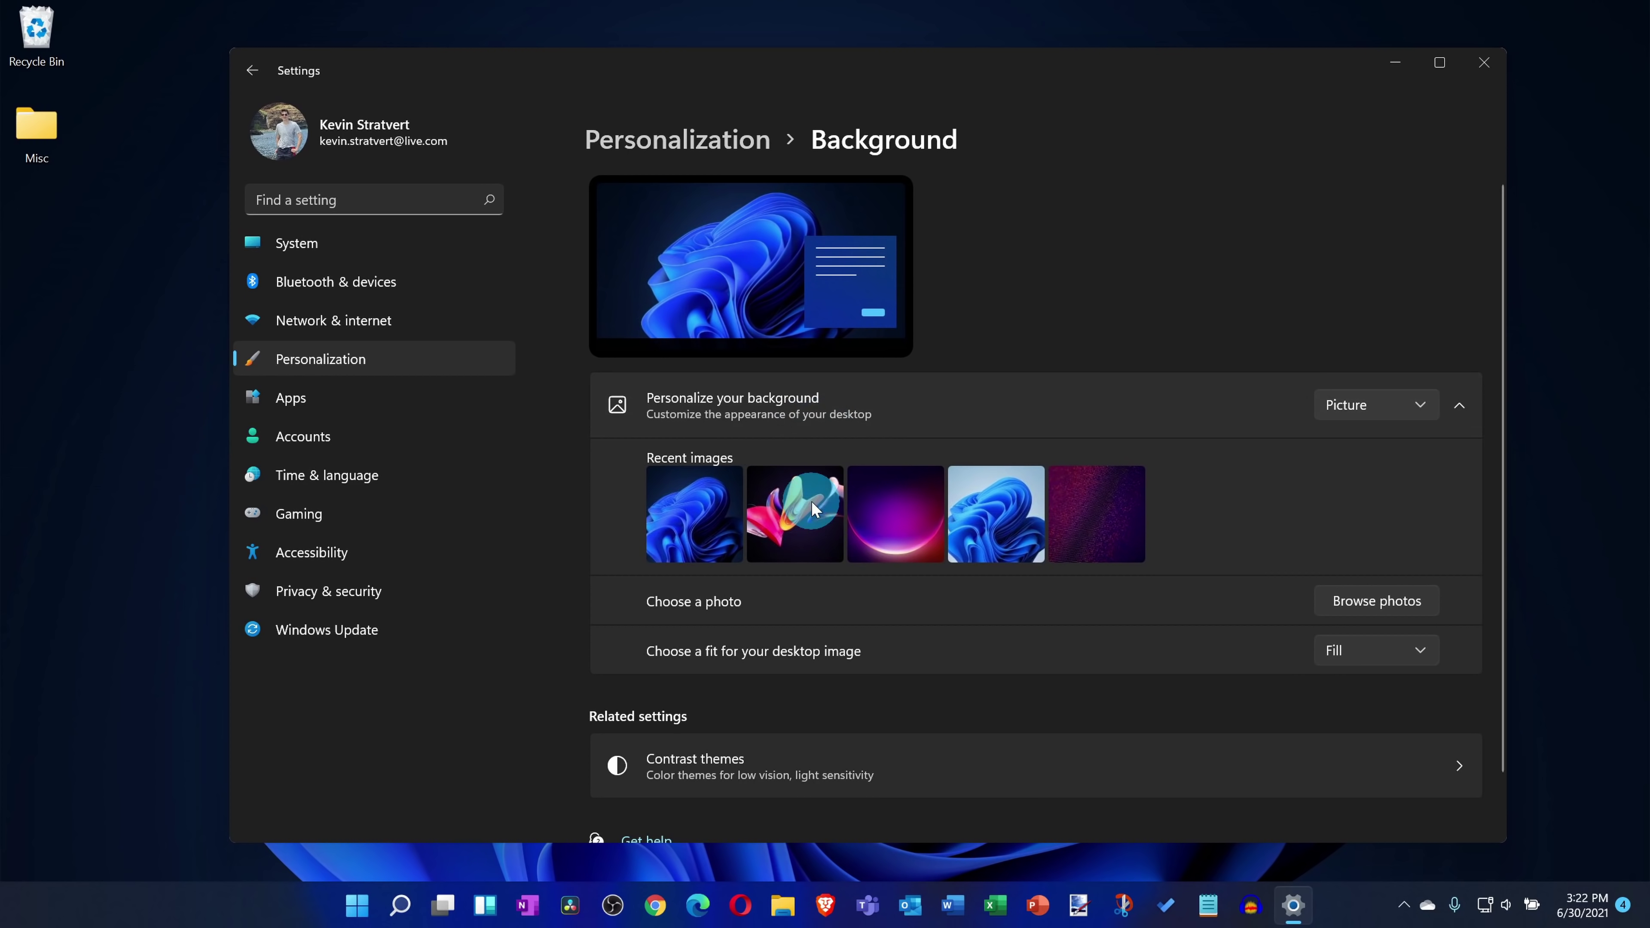
{"action": "left_click", "coordinate": [811, 501]}
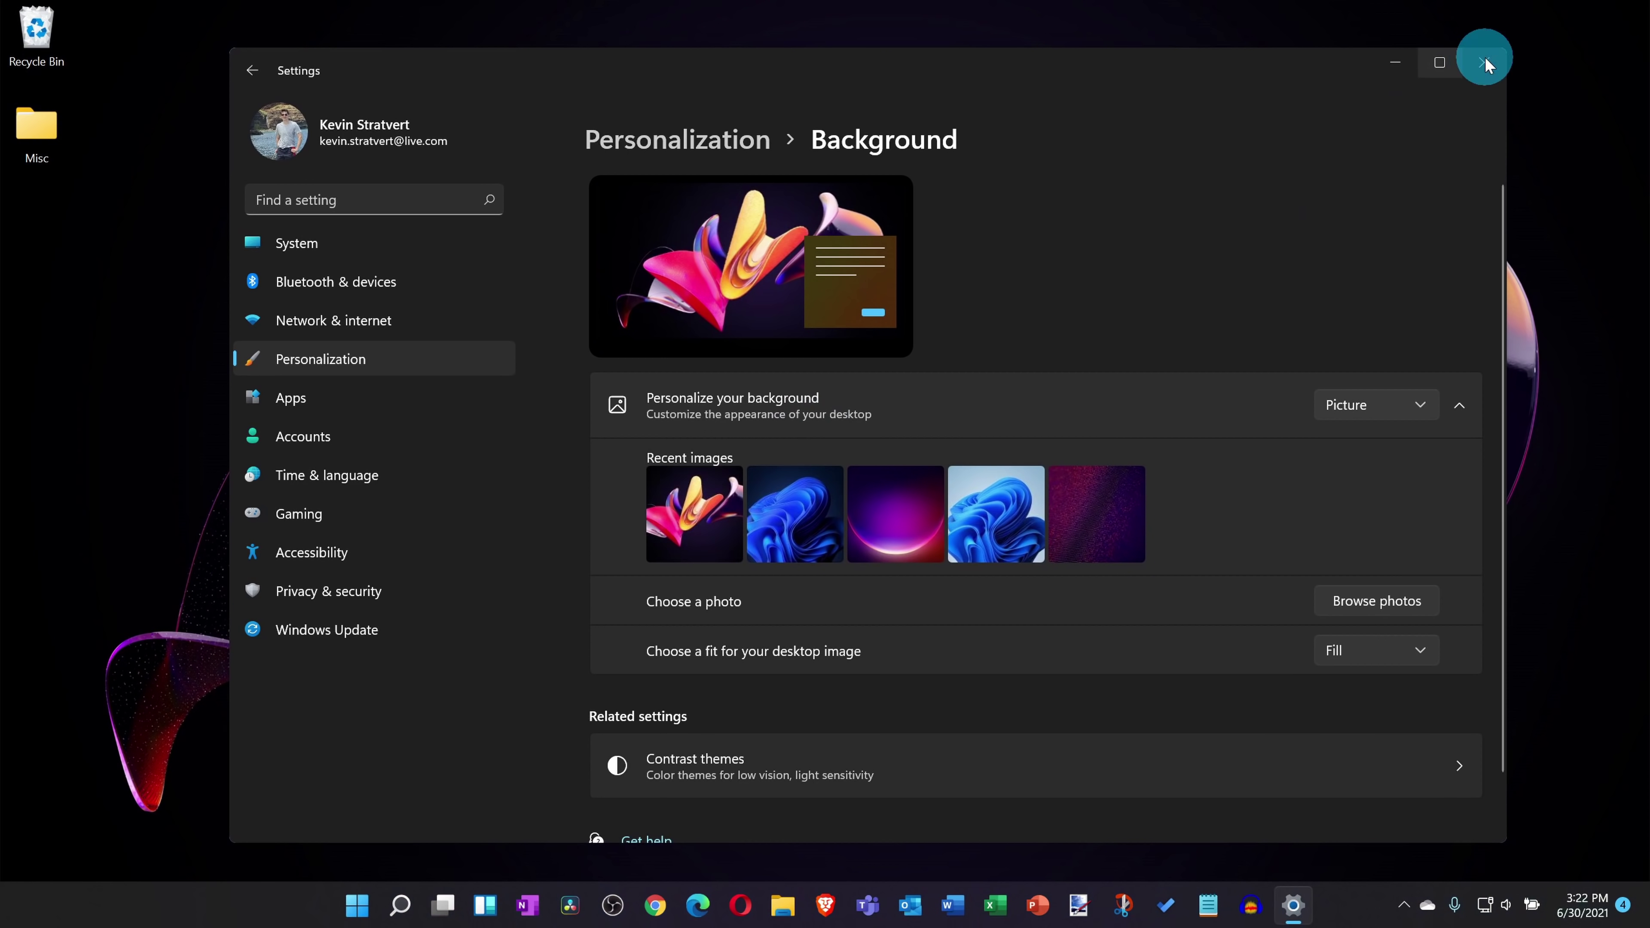
{"action": "left_click", "coordinate": [1486, 60]}
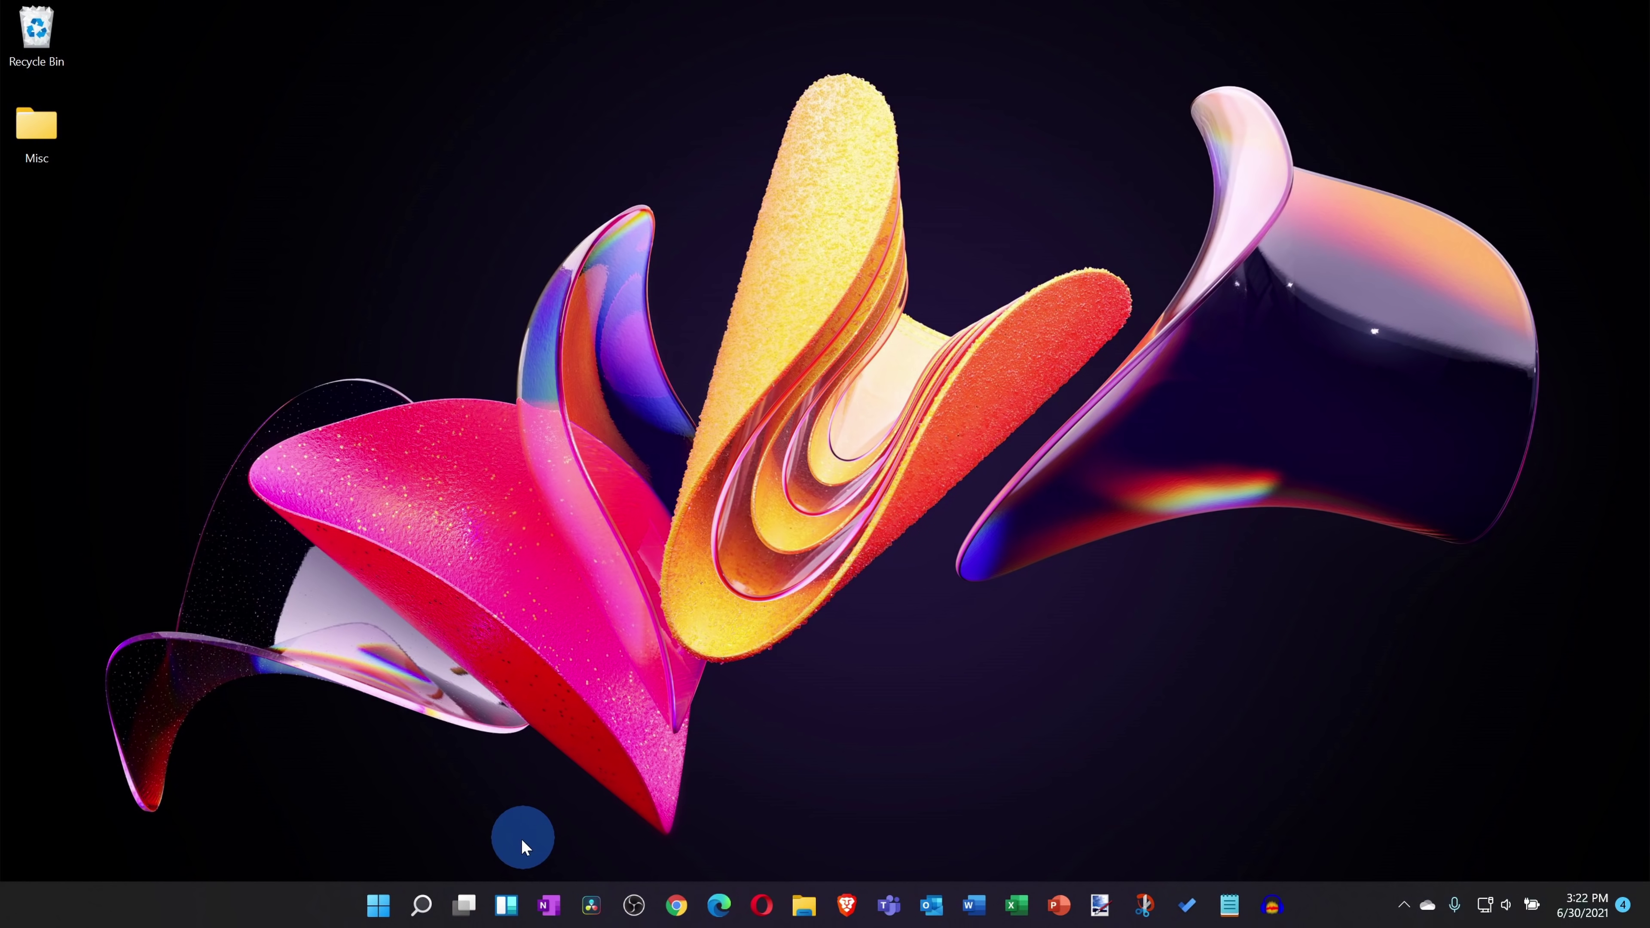
Step: Switch back to the Work desktop from Task View
{"action": "left_click", "coordinate": [458, 914]}
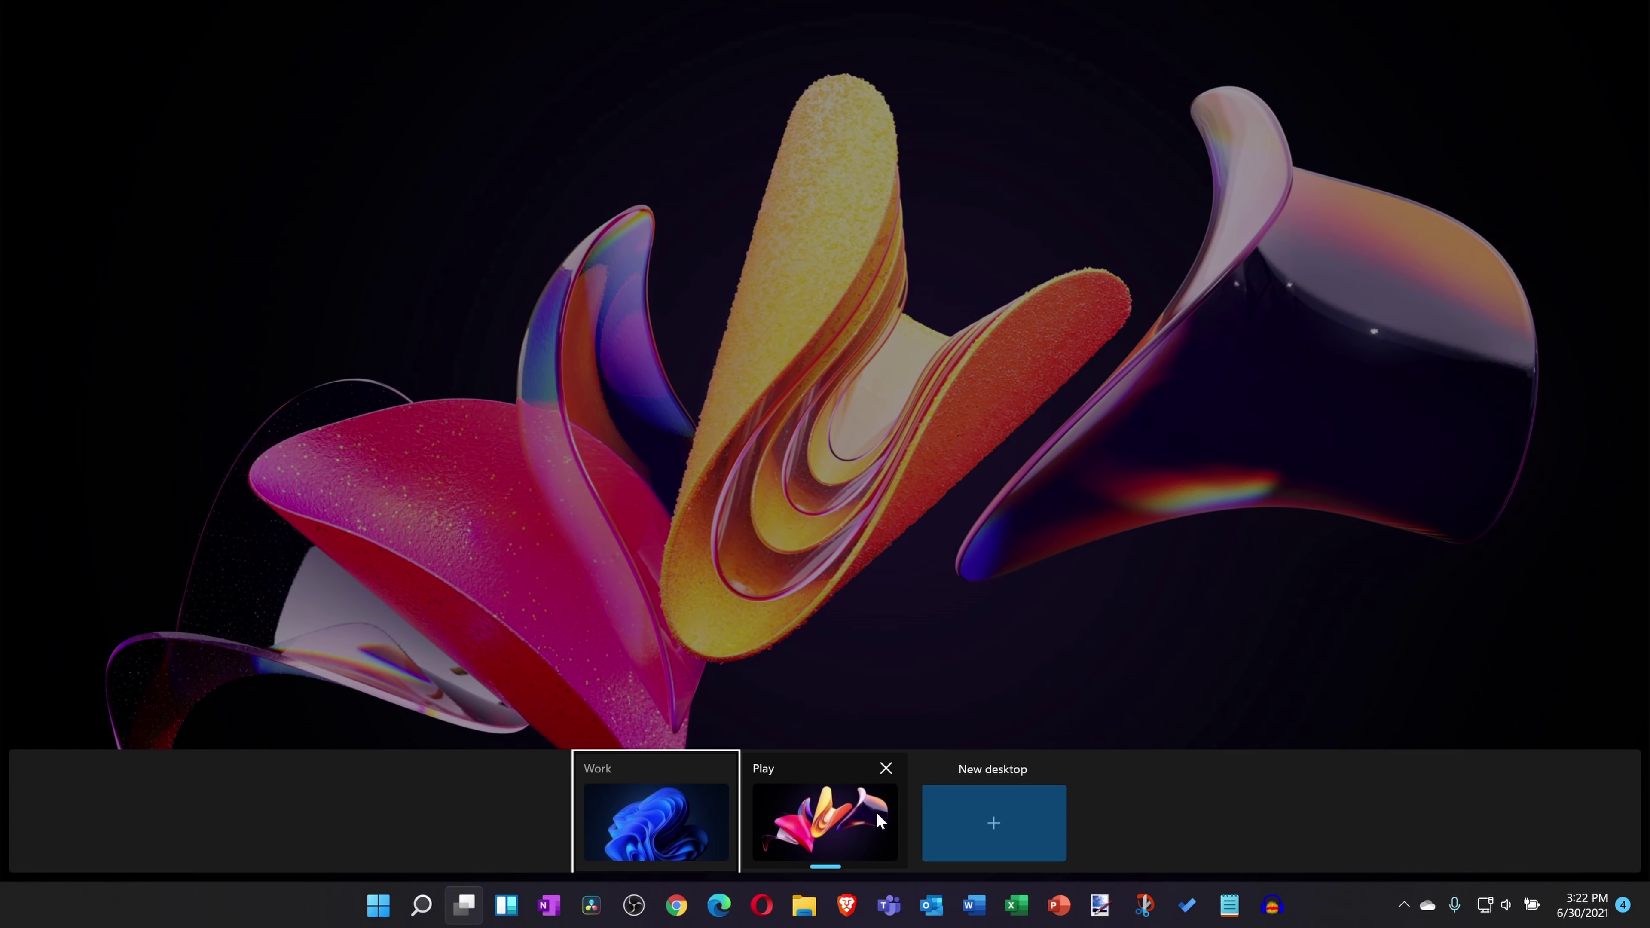
{"action": "left_click", "coordinate": [711, 817]}
{"action": "left_click", "coordinate": [982, 338]}
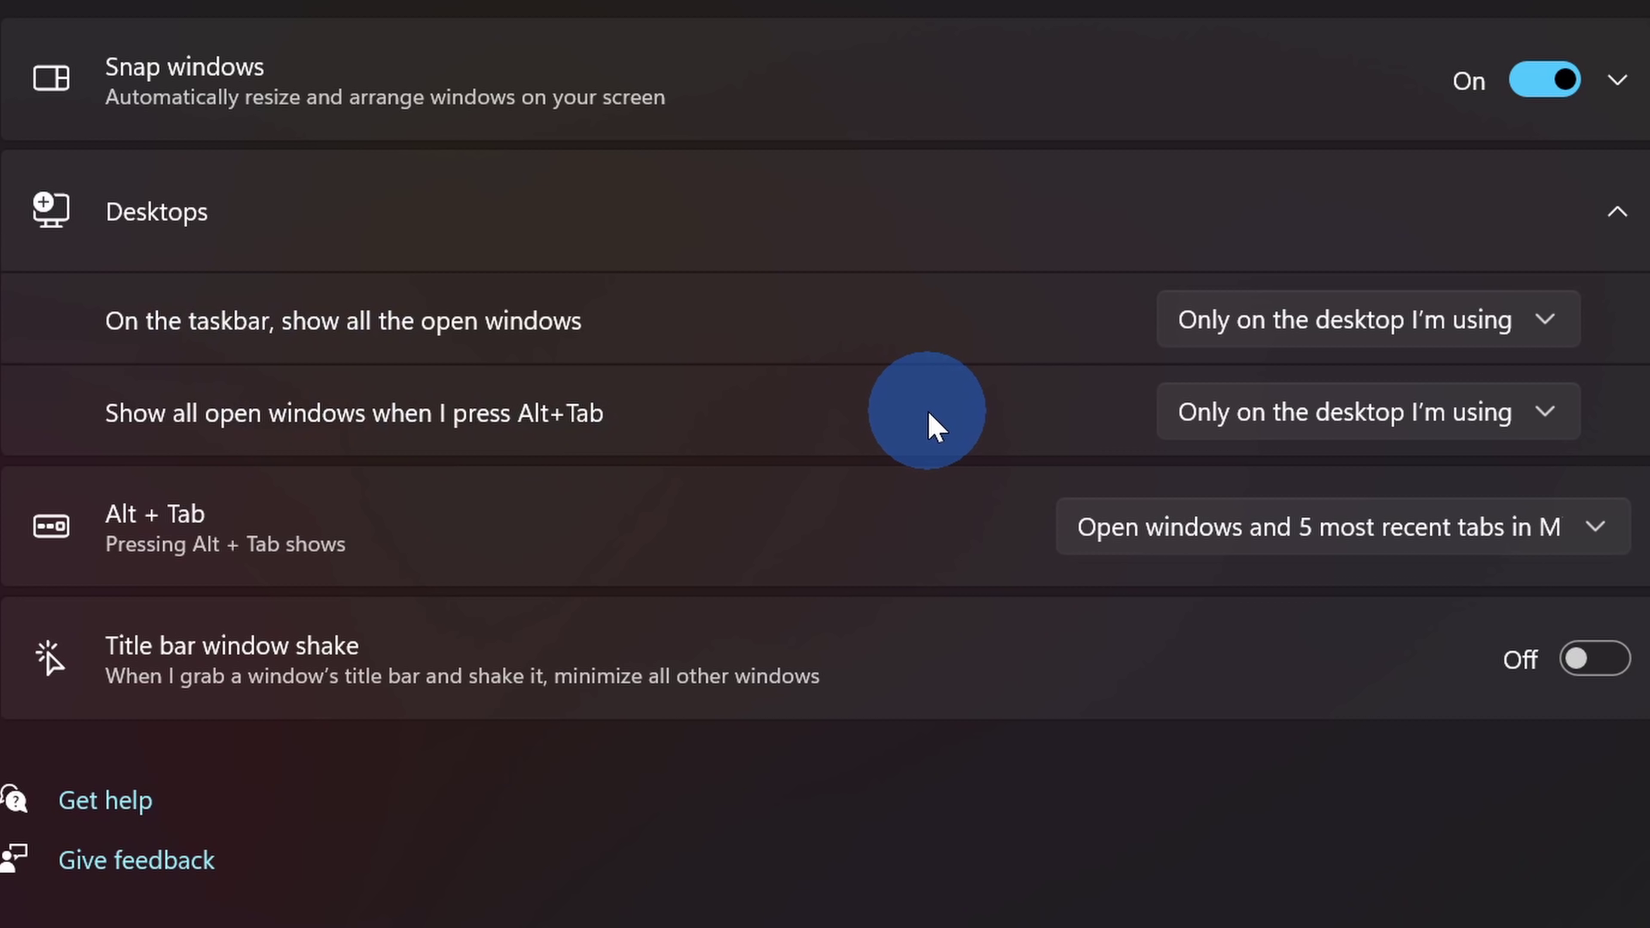
Step: View the Desktops dropdown options, which read 'Only on the desktop I'm using'
{"action": "left_click", "coordinate": [1409, 411]}
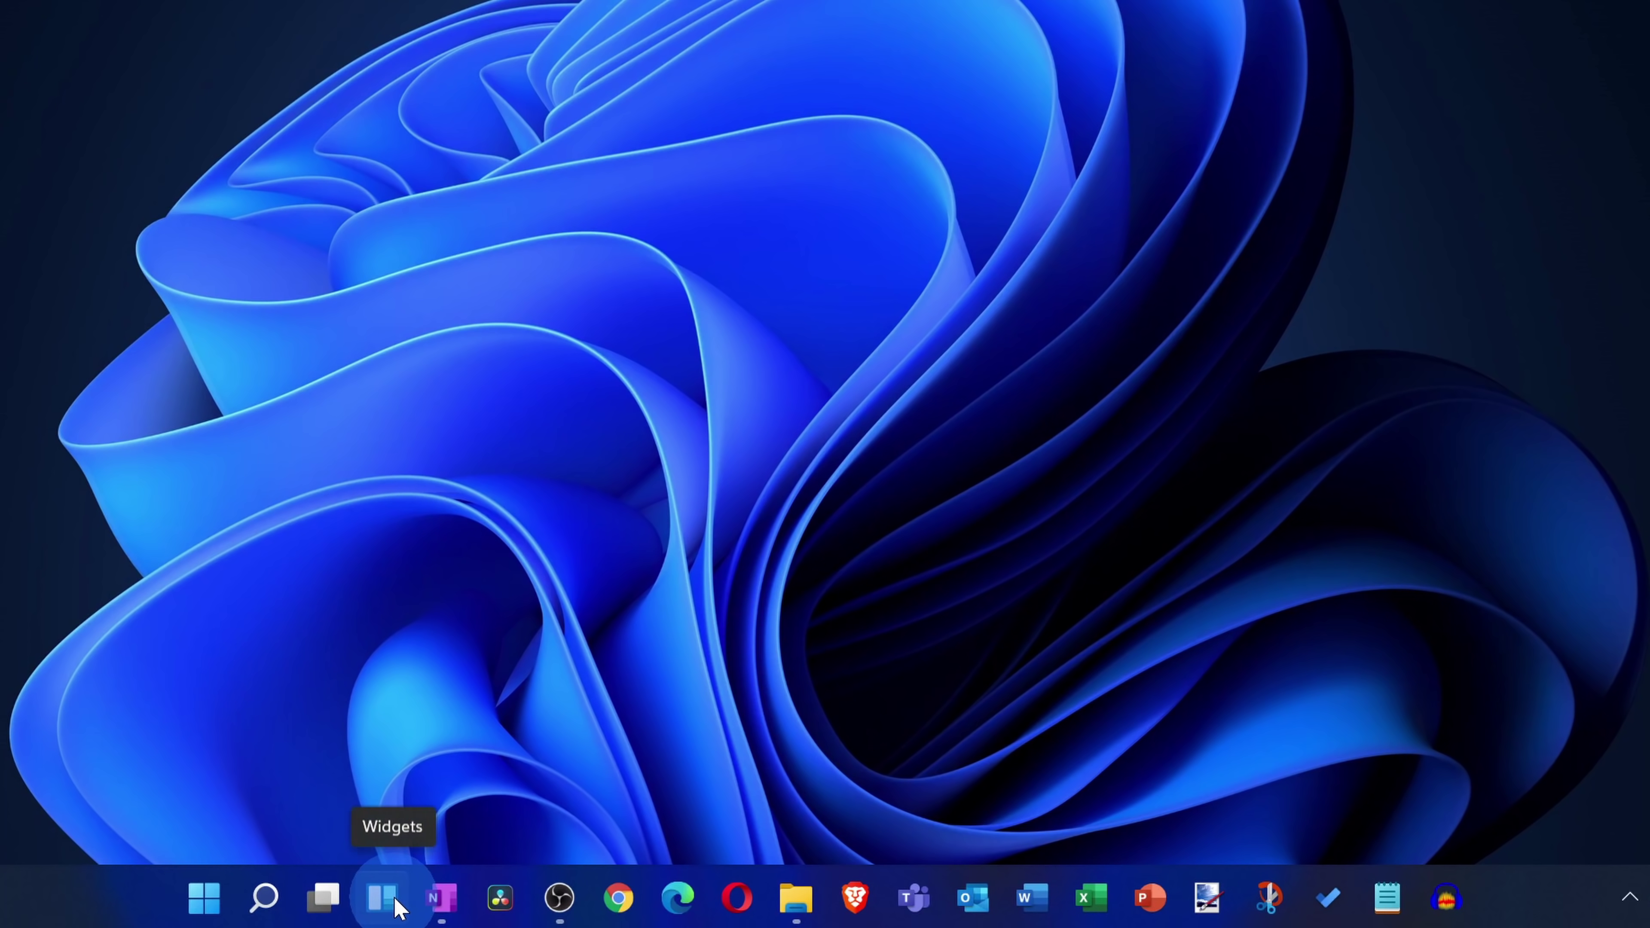
Step: Open the Widgets board and scroll through weather, stocks, calendar, To Do, traffic and news
{"action": "left_click", "coordinate": [395, 901]}
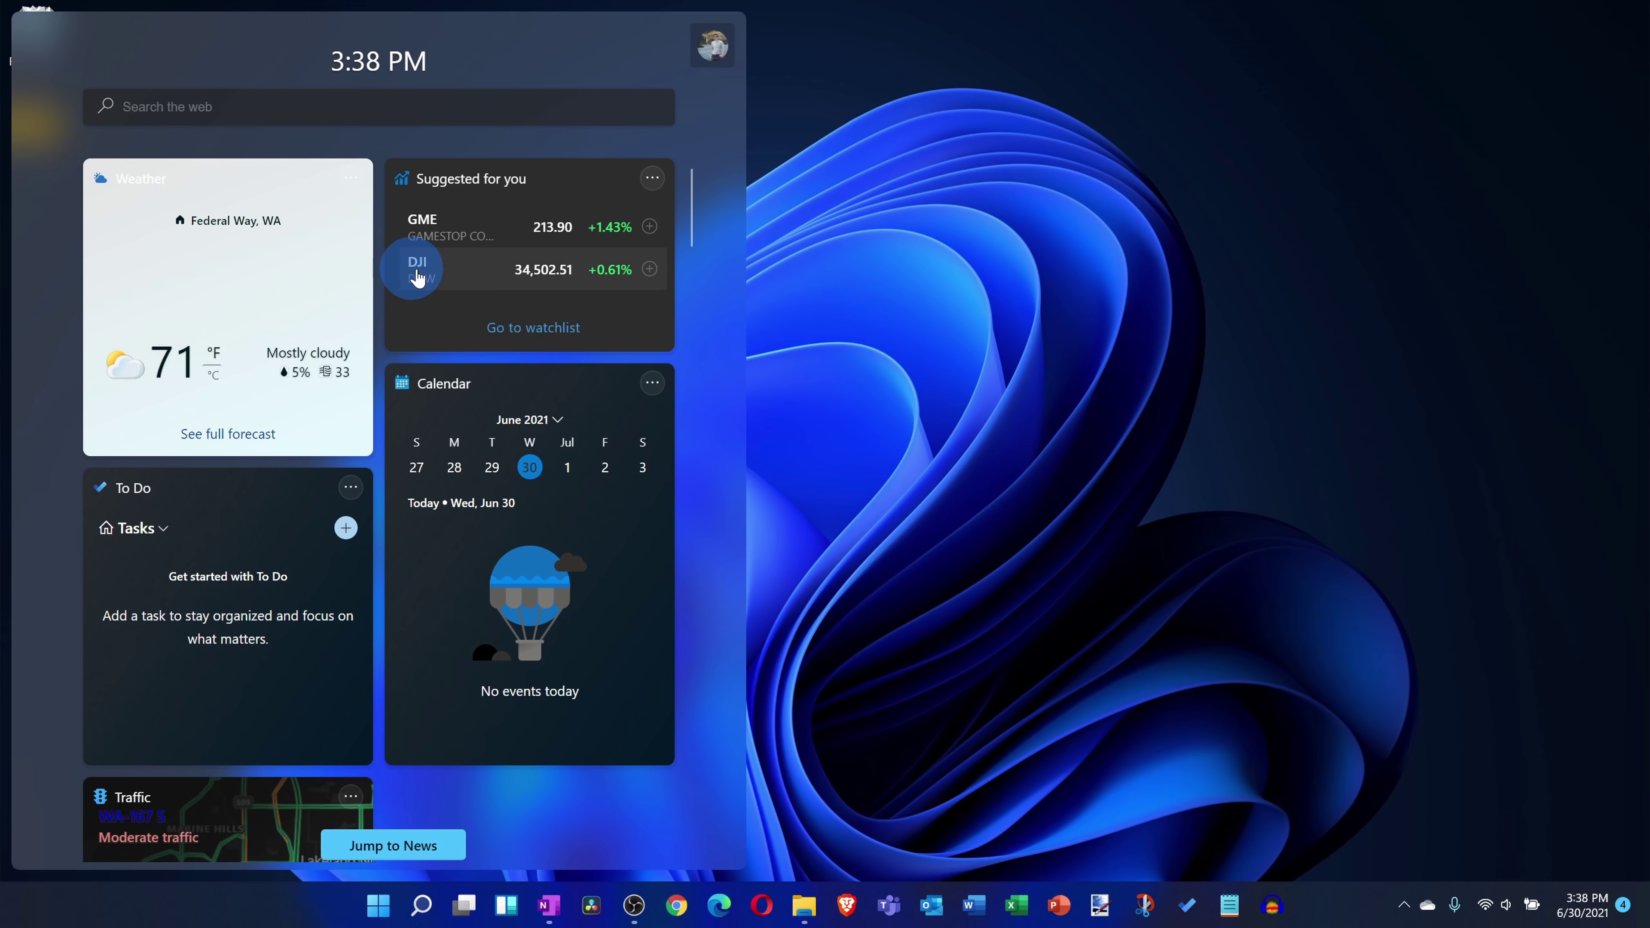
{"action": "scroll", "coordinate": [481, 521], "scroll_direction": "down", "scroll_amount": 10}
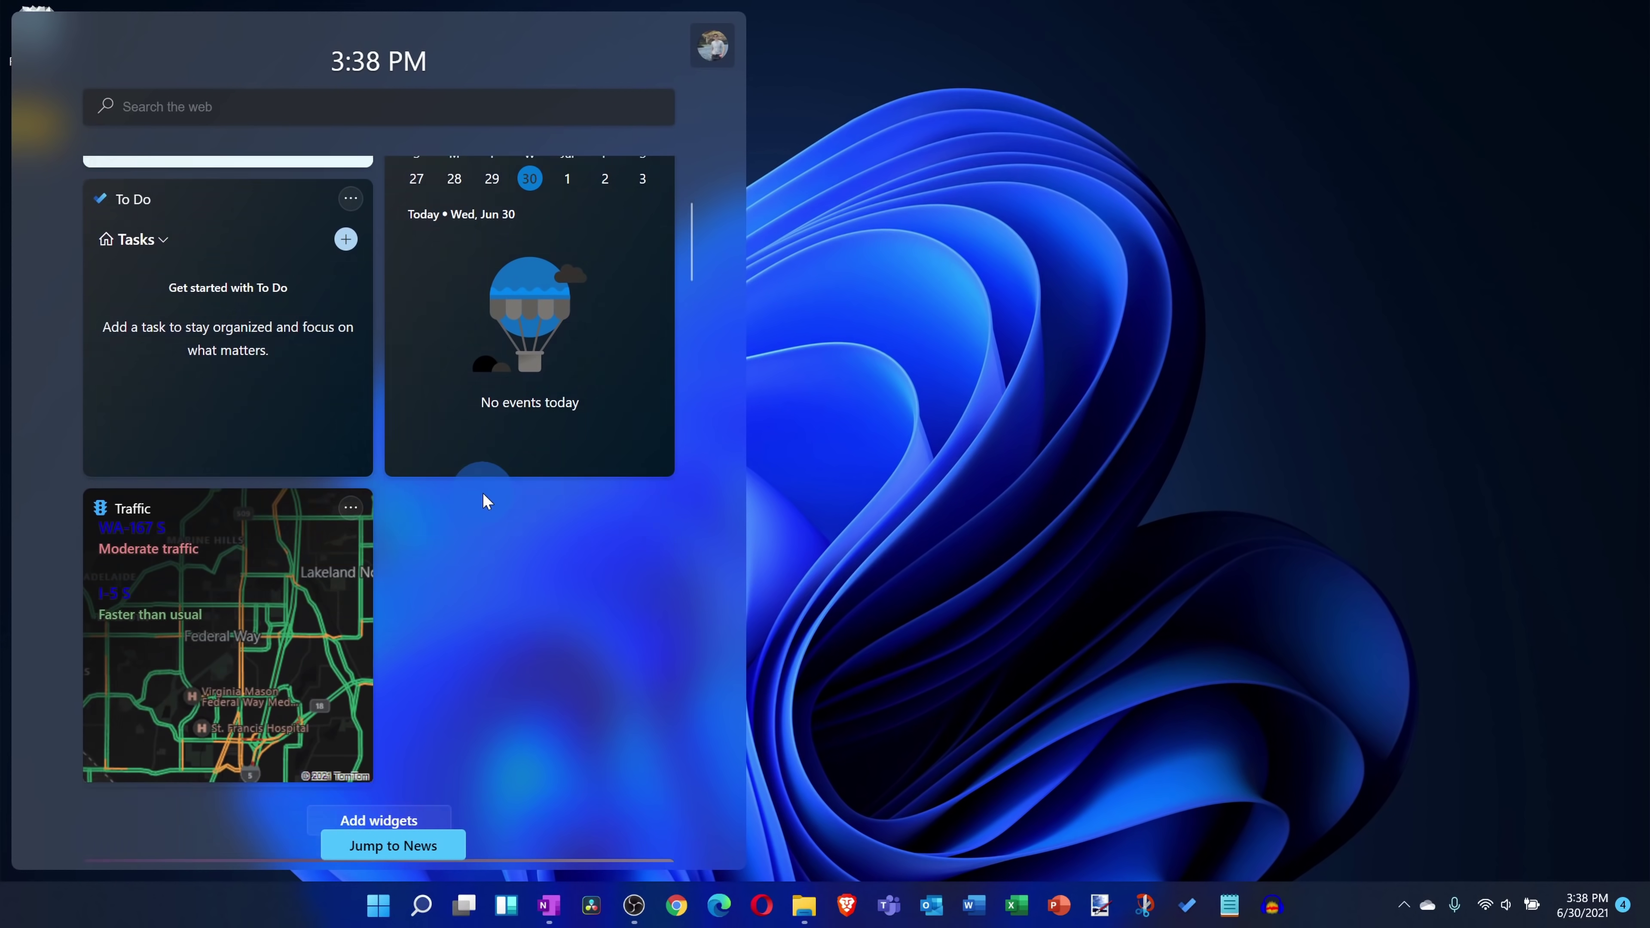
{"action": "scroll", "coordinate": [474, 450], "scroll_direction": "down", "scroll_amount": 4}
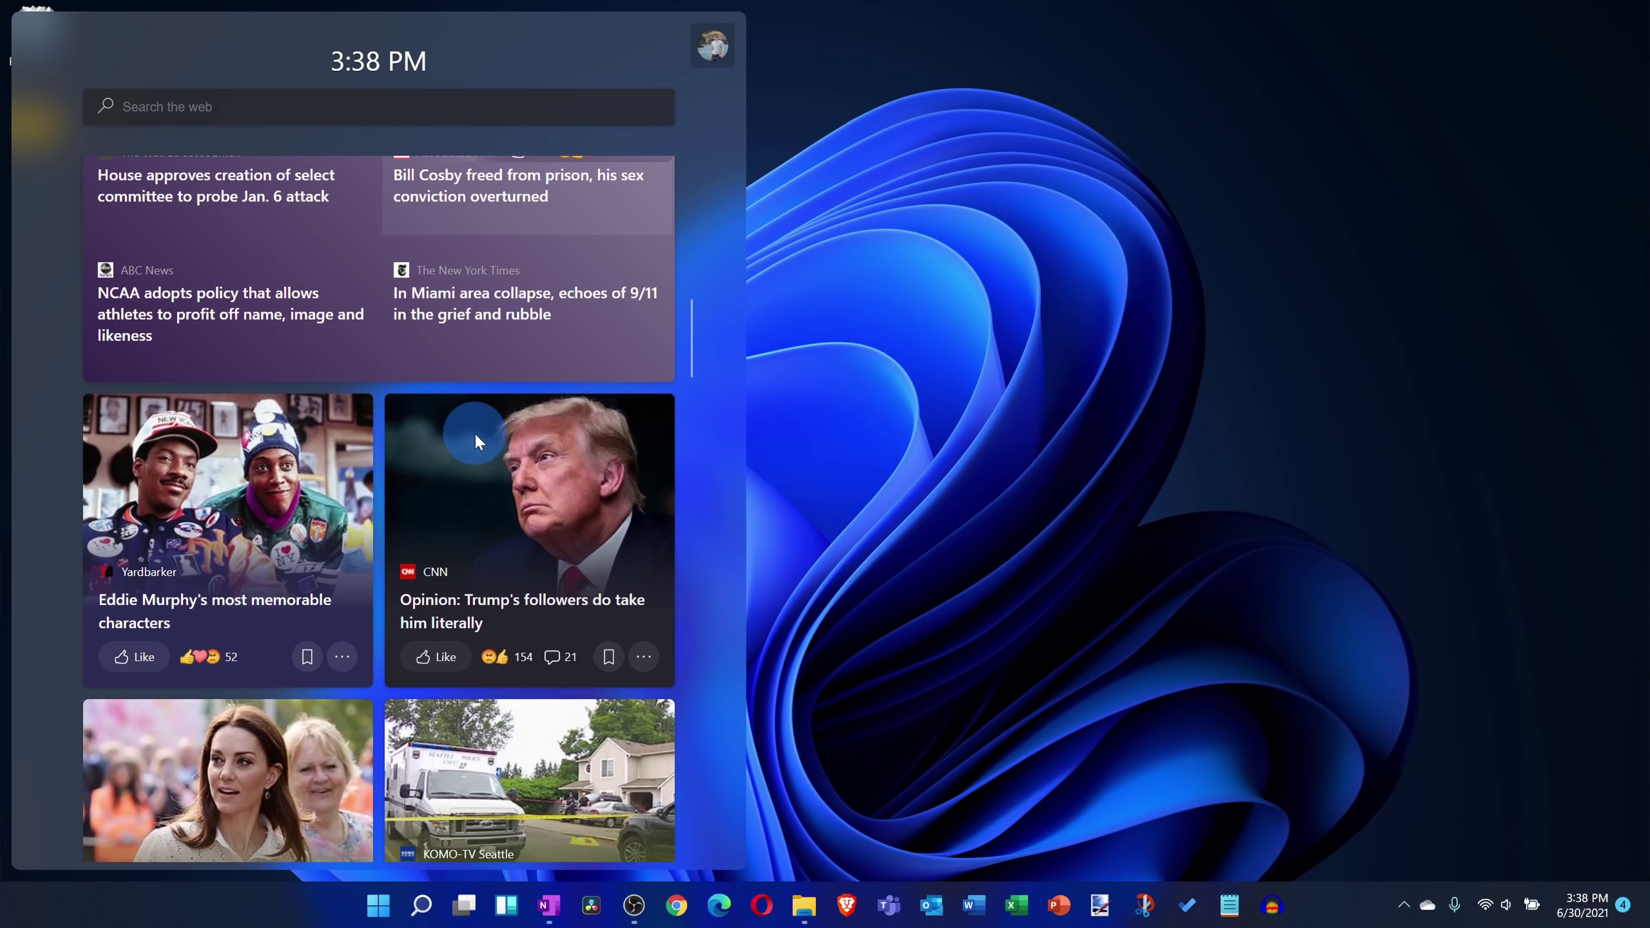
{"action": "scroll", "coordinate": [451, 689], "scroll_direction": "up", "scroll_amount": 1}
{"action": "scroll", "coordinate": [453, 693], "scroll_direction": "up", "scroll_amount": 10}
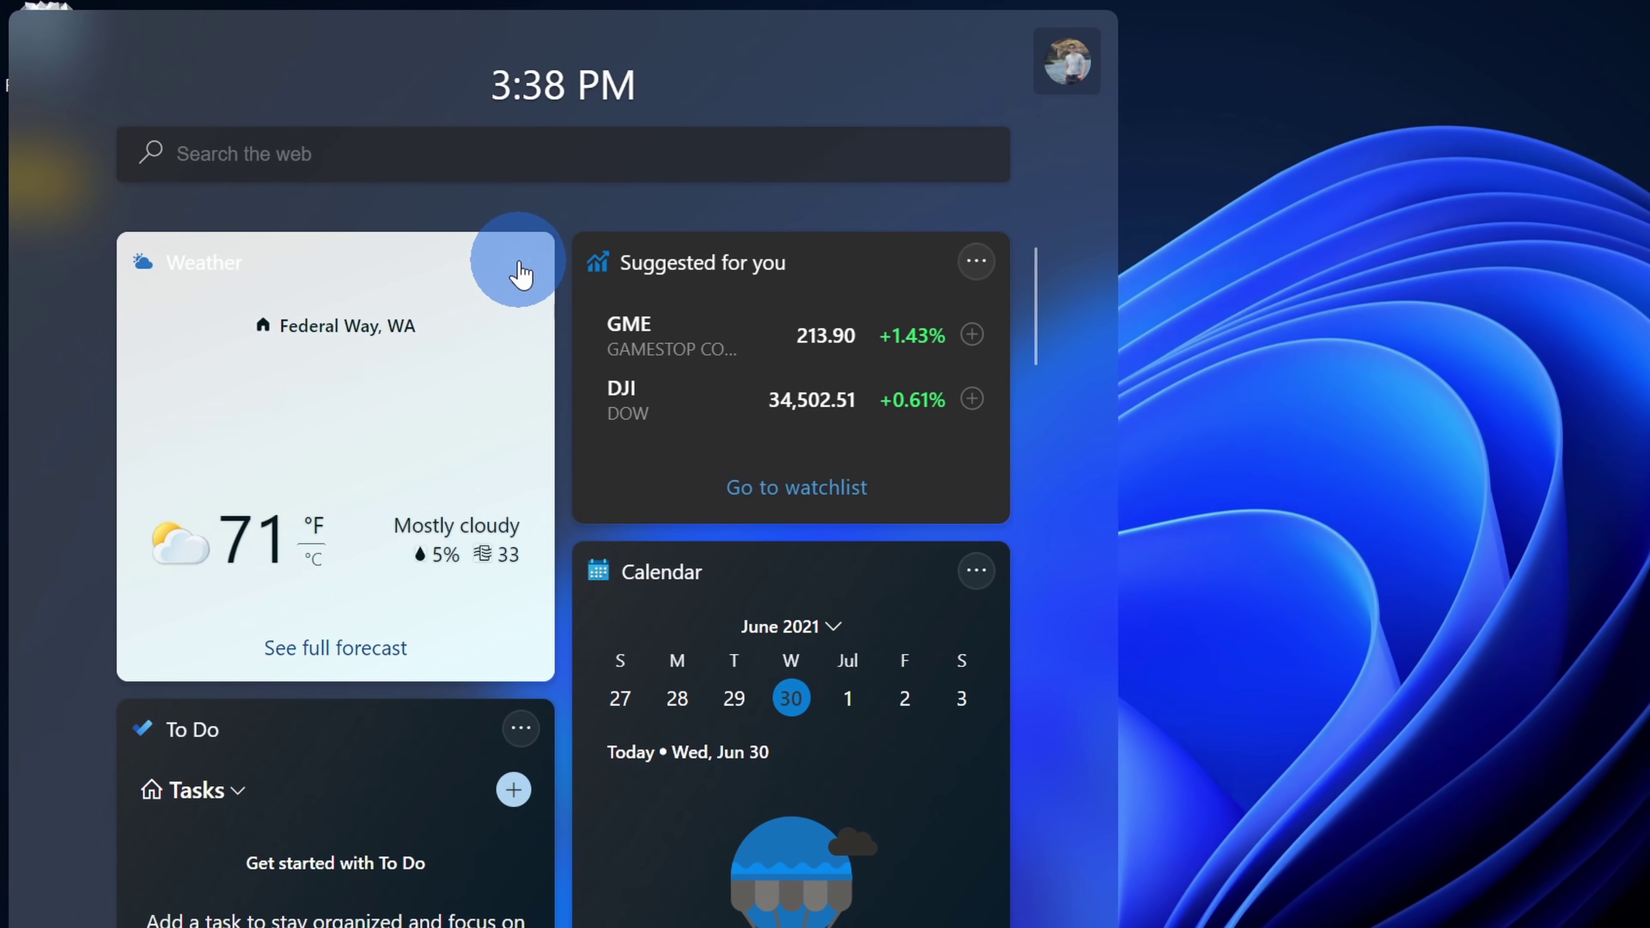
Step: Check the Weather widget's size options and Suggested for you's customize dialog, cancelling without changes
{"action": "left_click", "coordinate": [350, 179]}
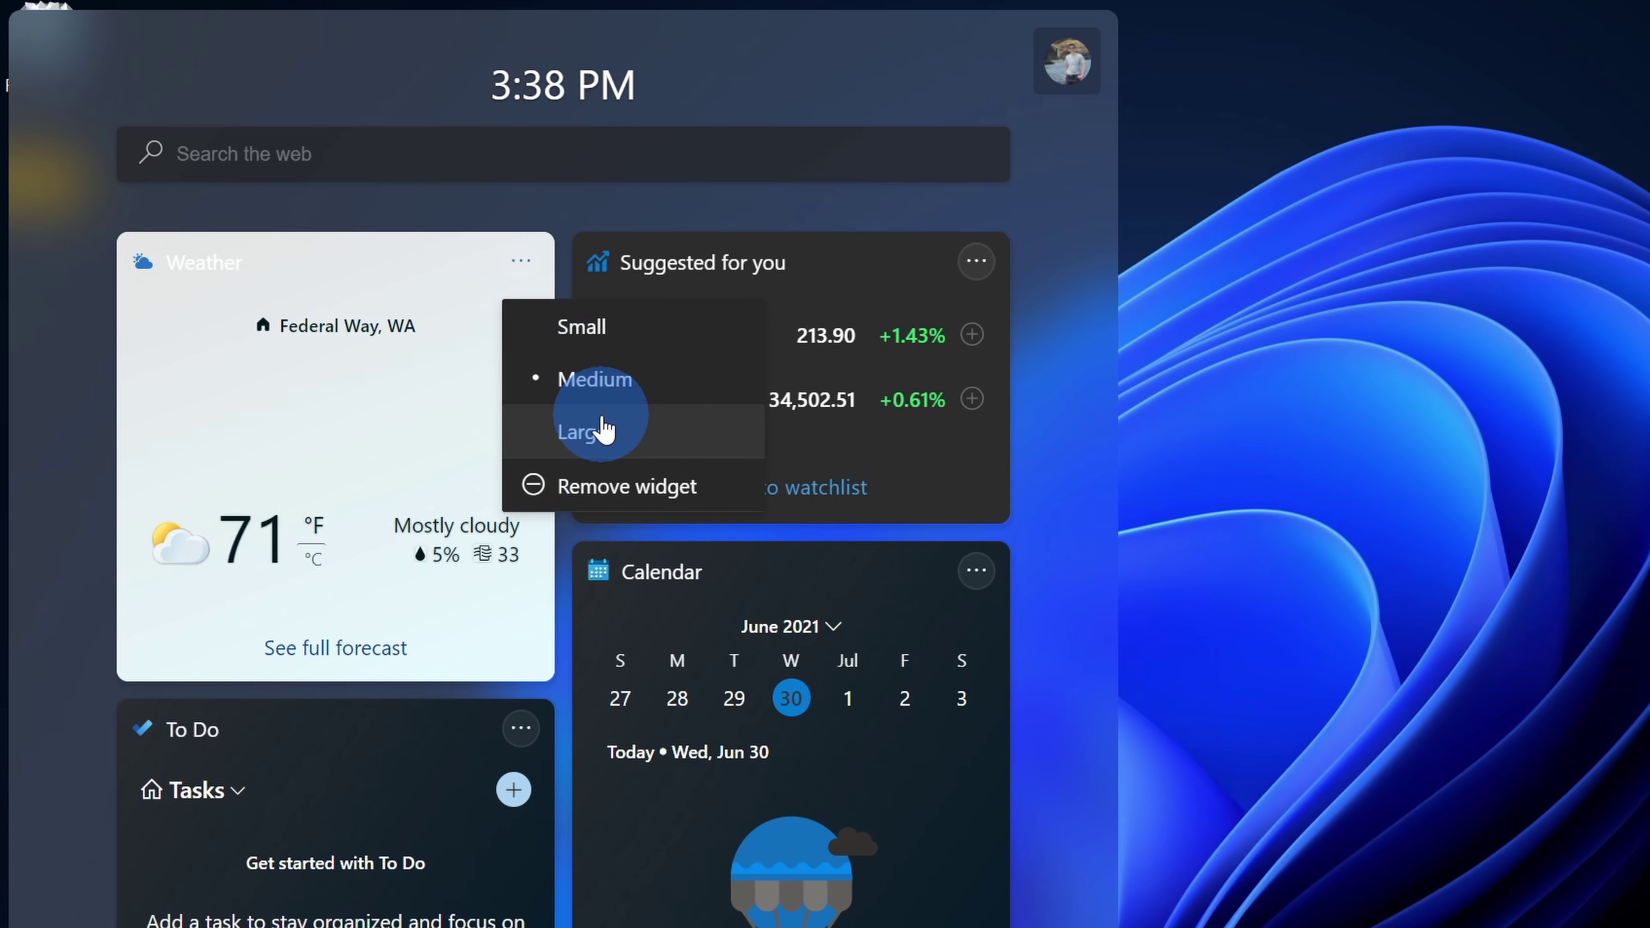
{"action": "left_click", "coordinate": [977, 262]}
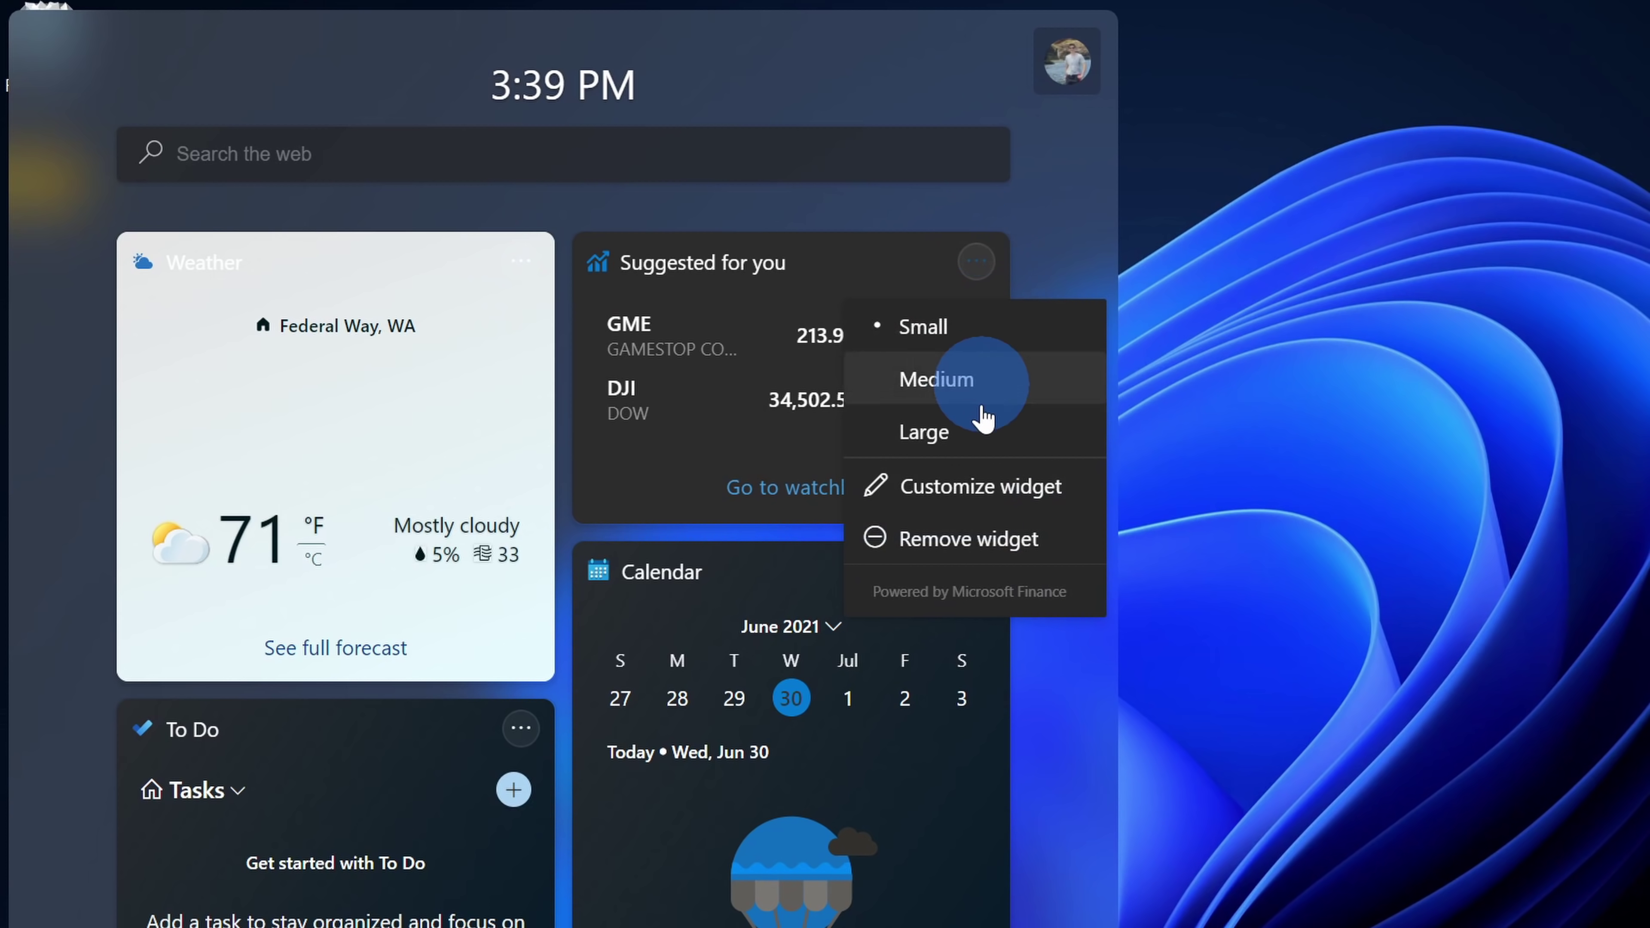
{"action": "left_click", "coordinate": [972, 486]}
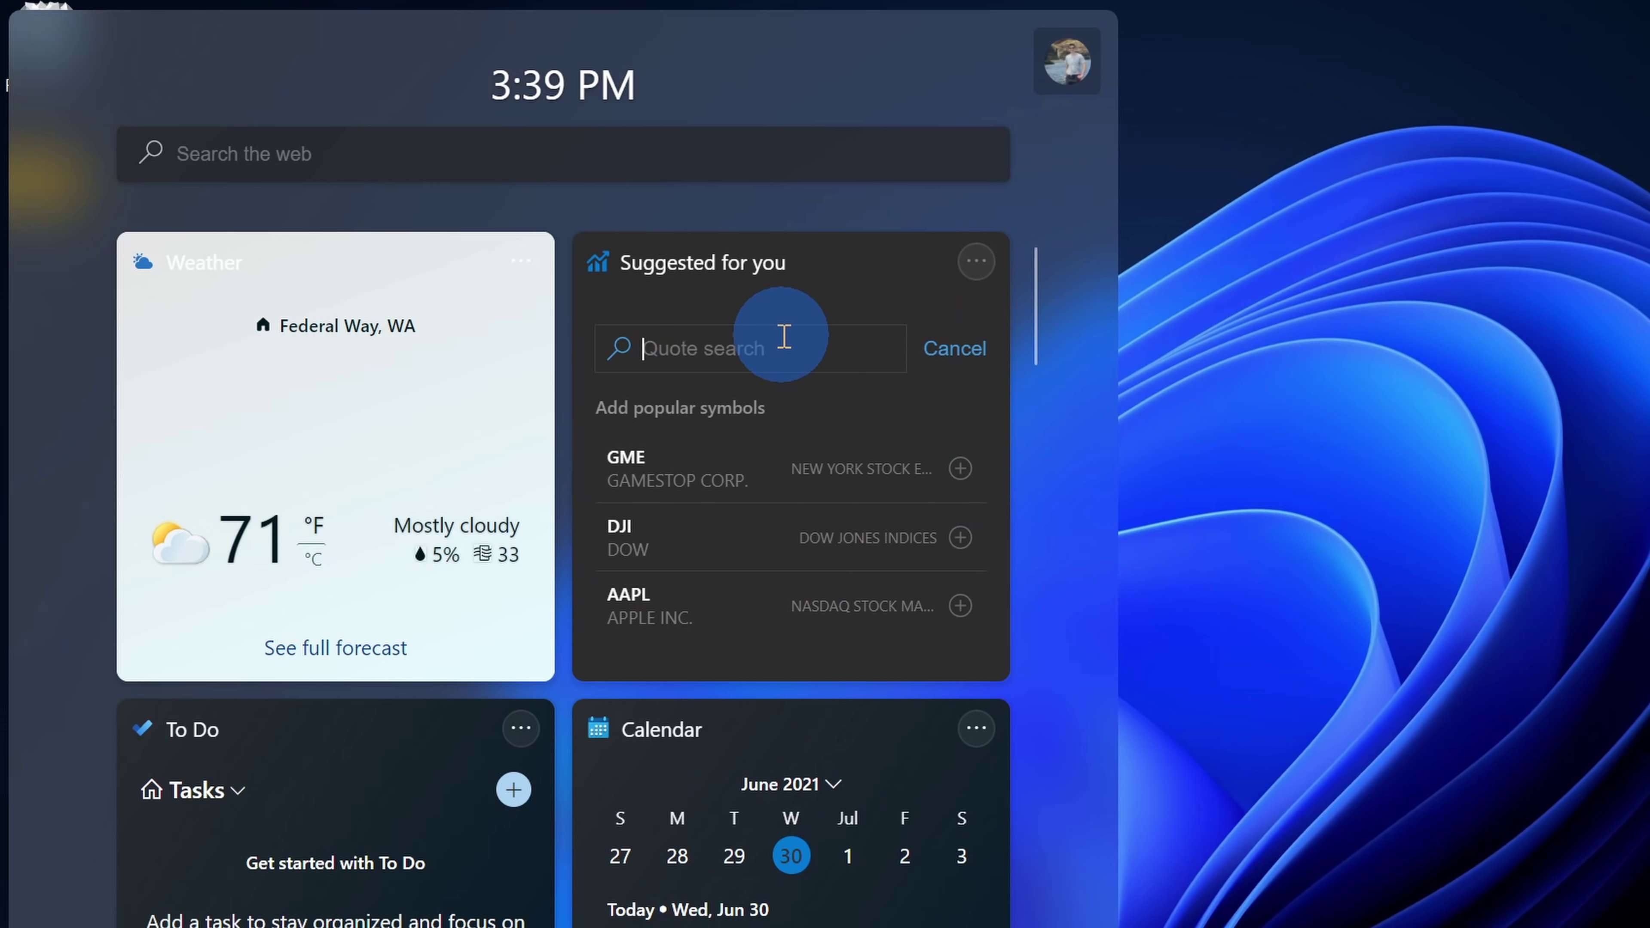
{"action": "left_click", "coordinate": [959, 351]}
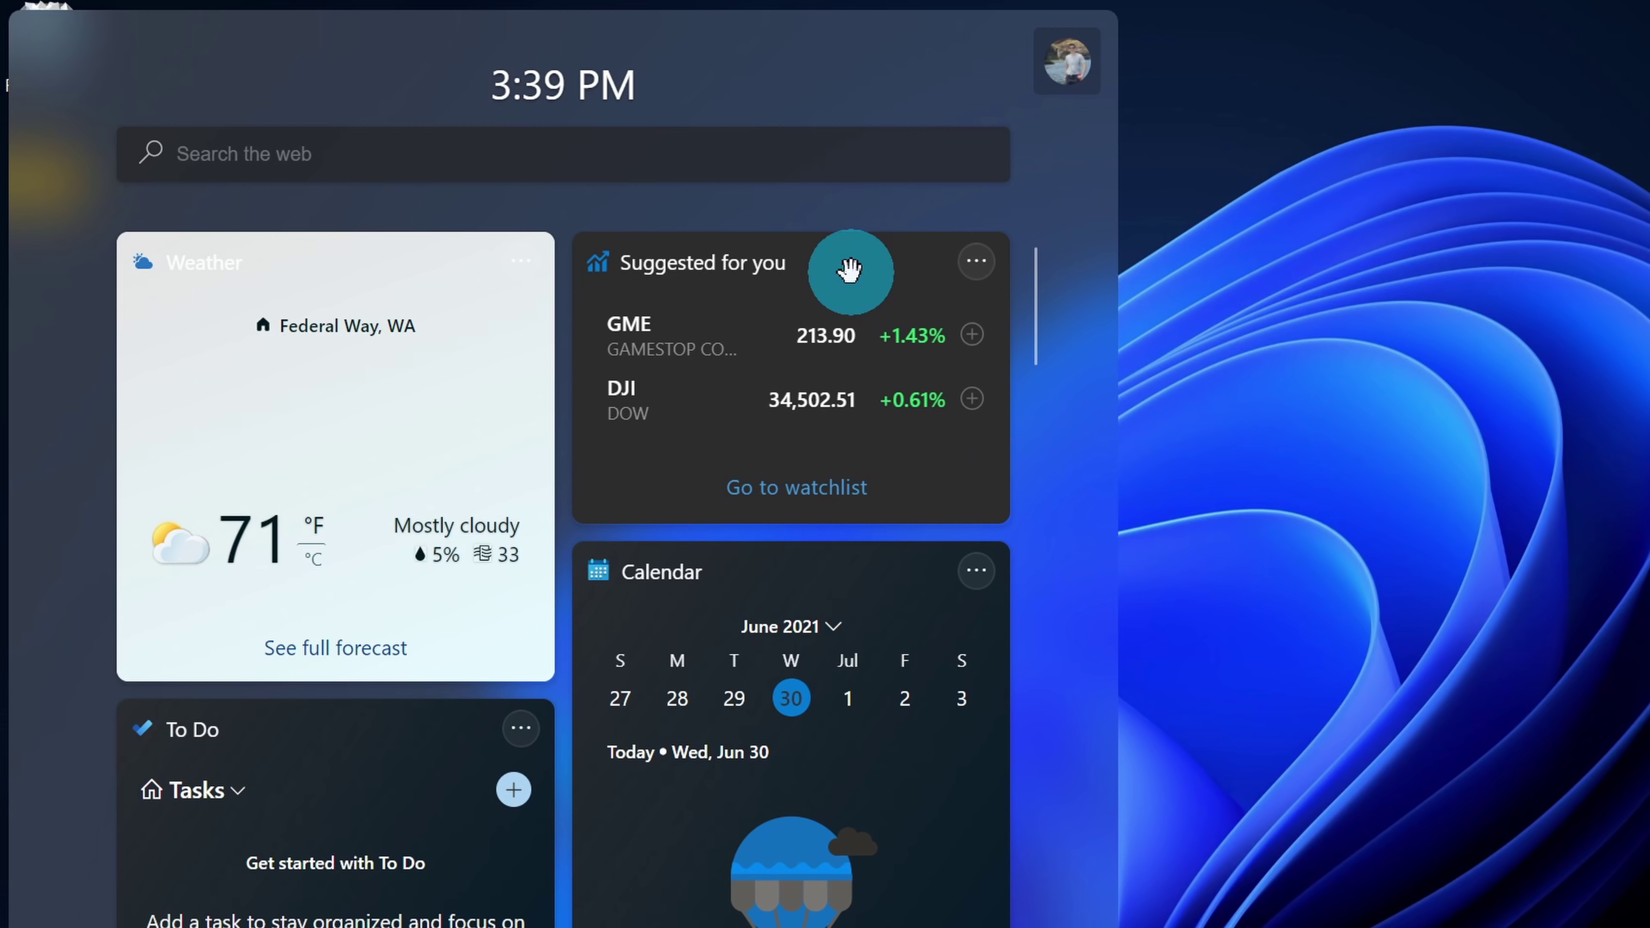
Step: Try dragging the Suggested for you widget, then scroll the news feed and open a story
{"action": "left_click_drag", "start_coordinate": [850, 270], "coordinate": [907, 284]}
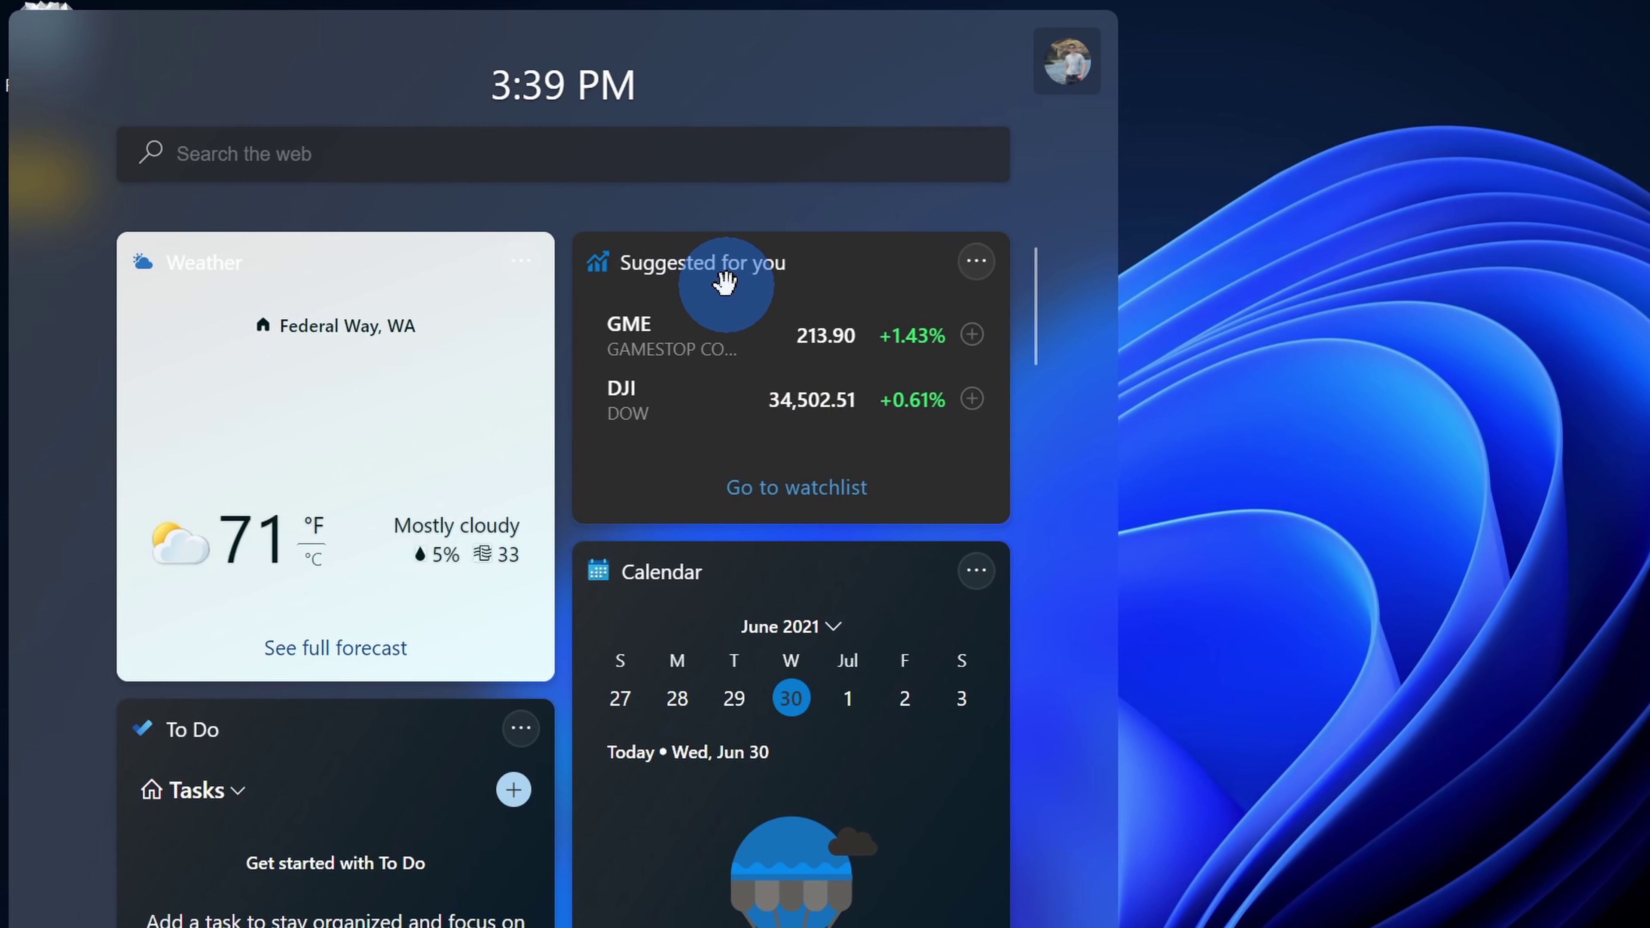
{"action": "scroll", "coordinate": [728, 286], "scroll_direction": "down", "scroll_amount": 20}
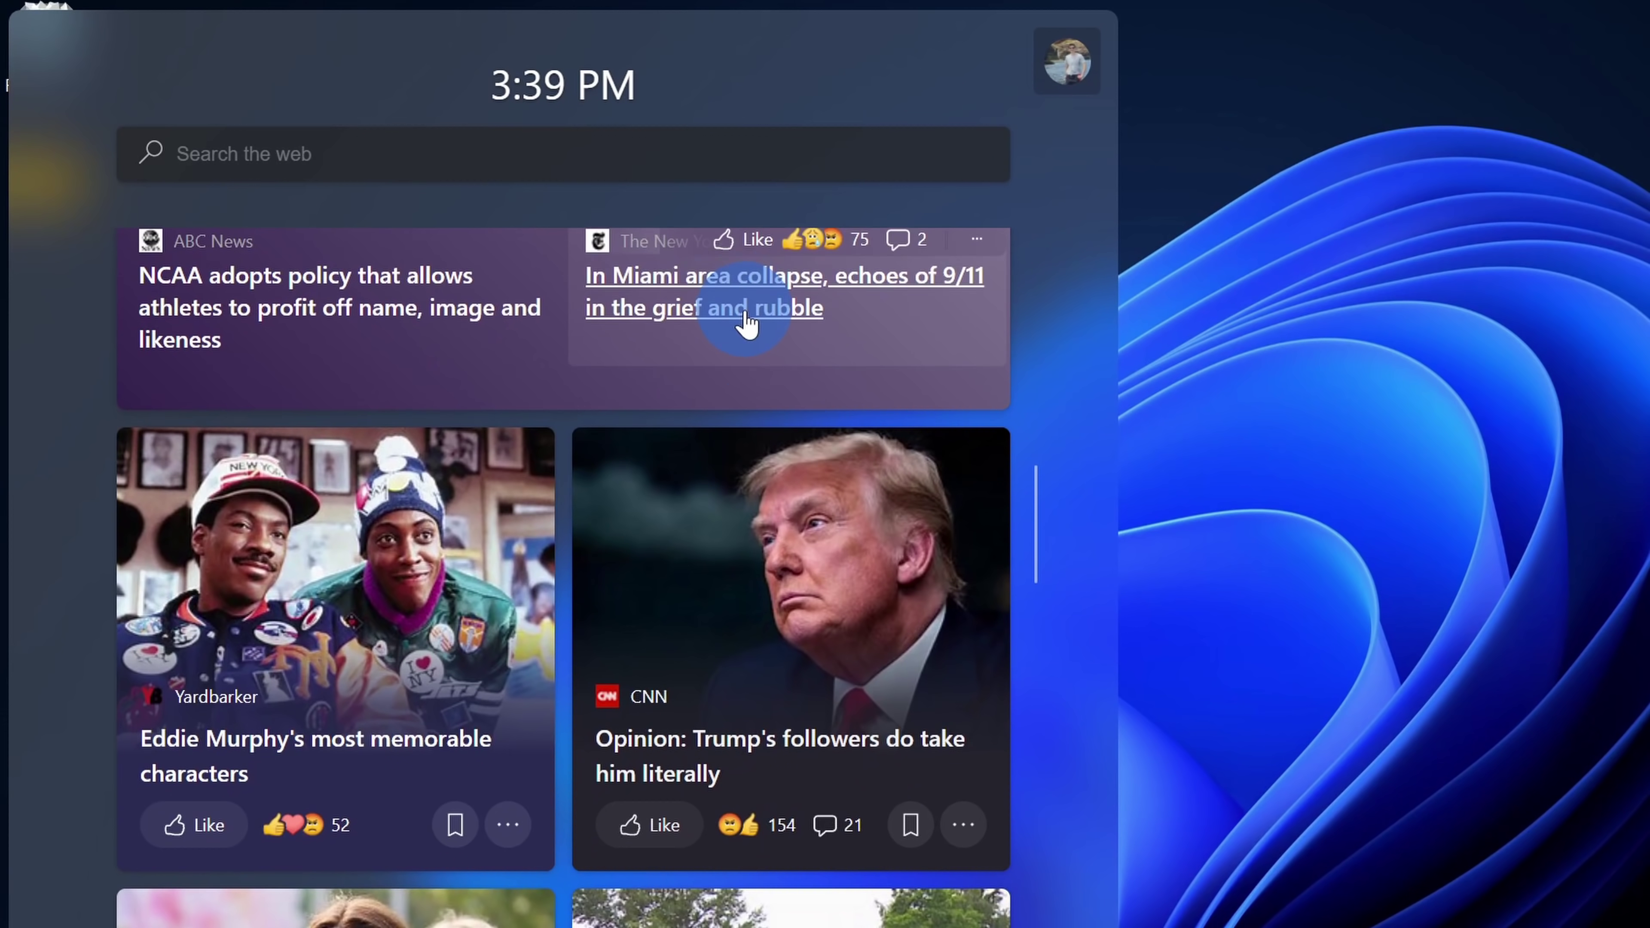
{"action": "left_click", "coordinate": [395, 531]}
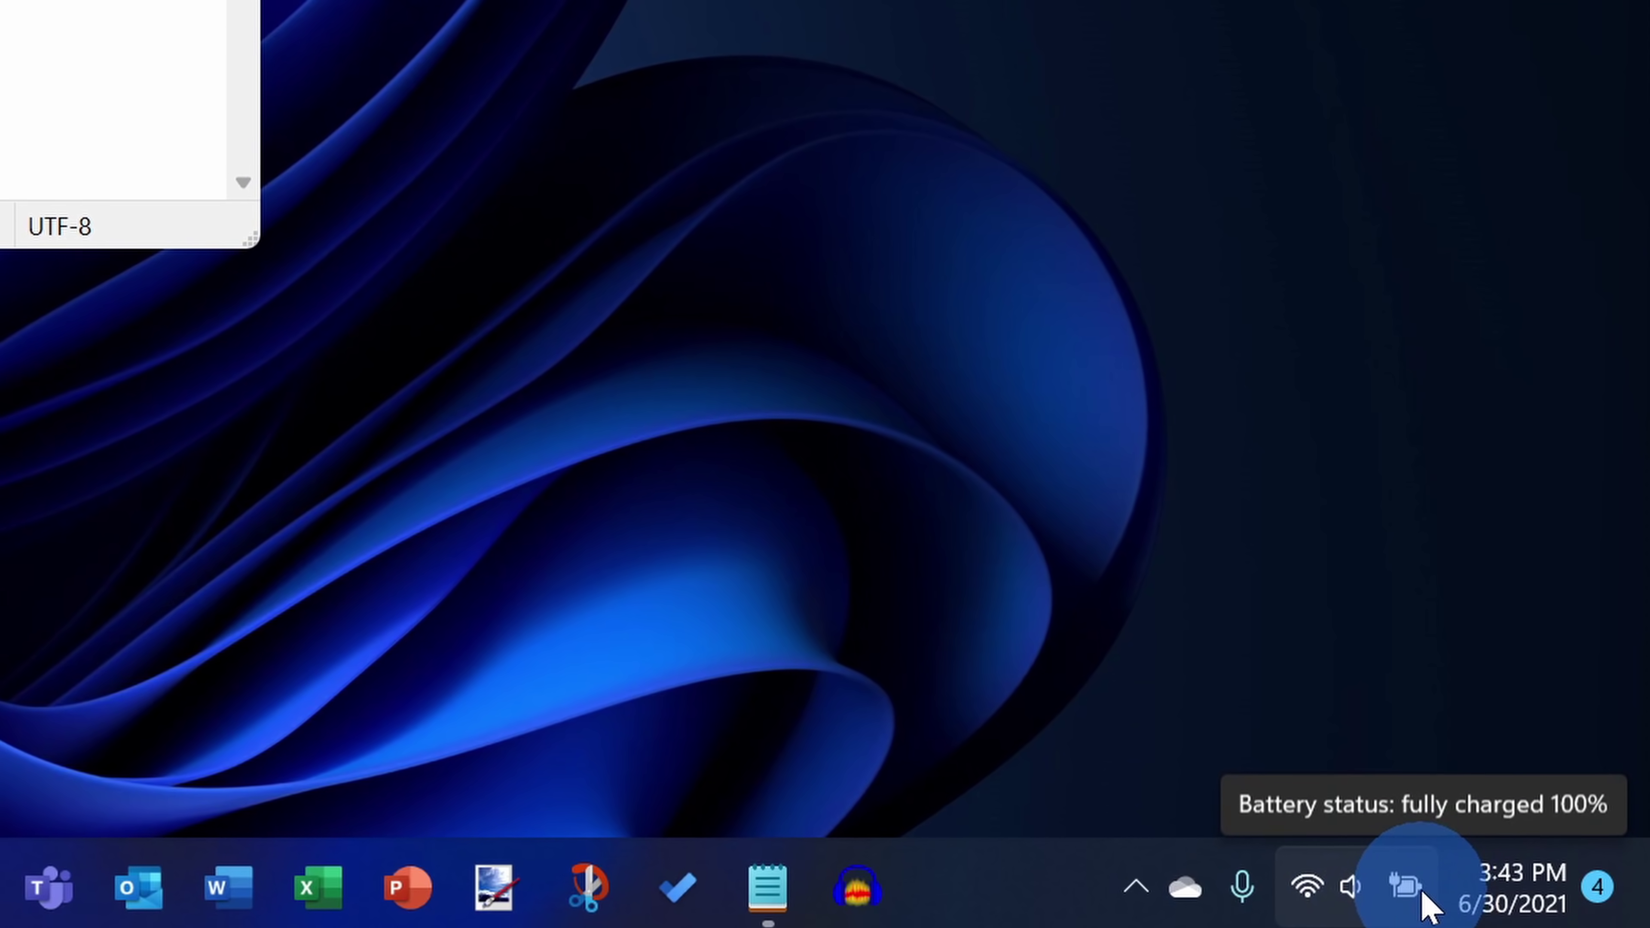
{"action": "left_click", "coordinate": [1376, 892]}
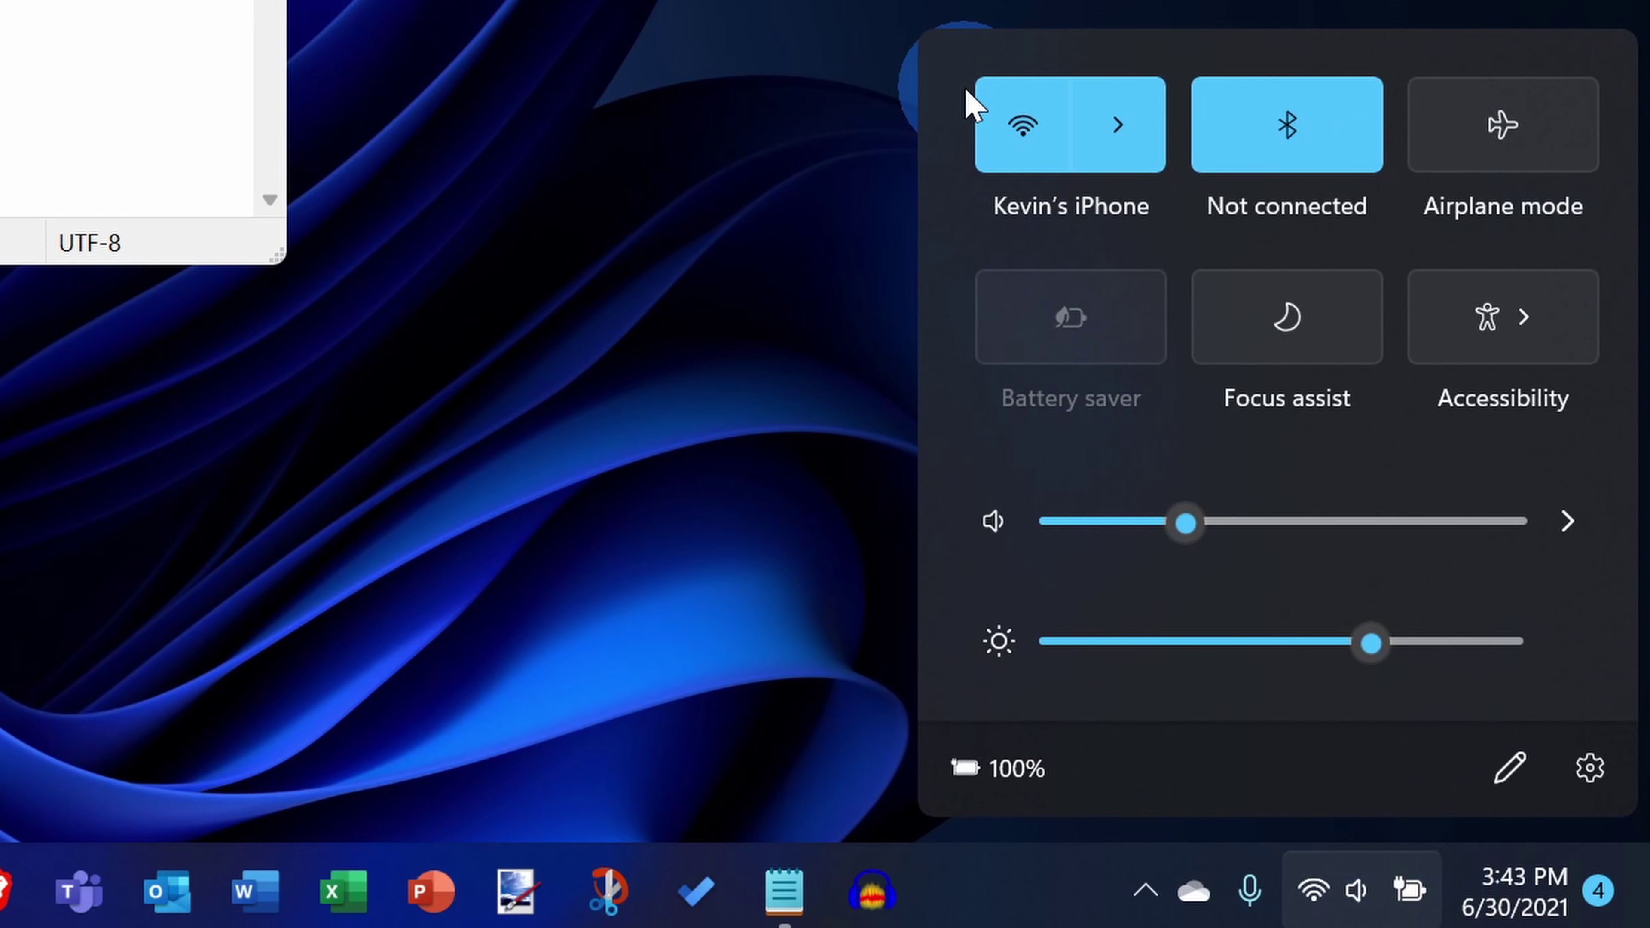
{"action": "left_click", "coordinate": [855, 155]}
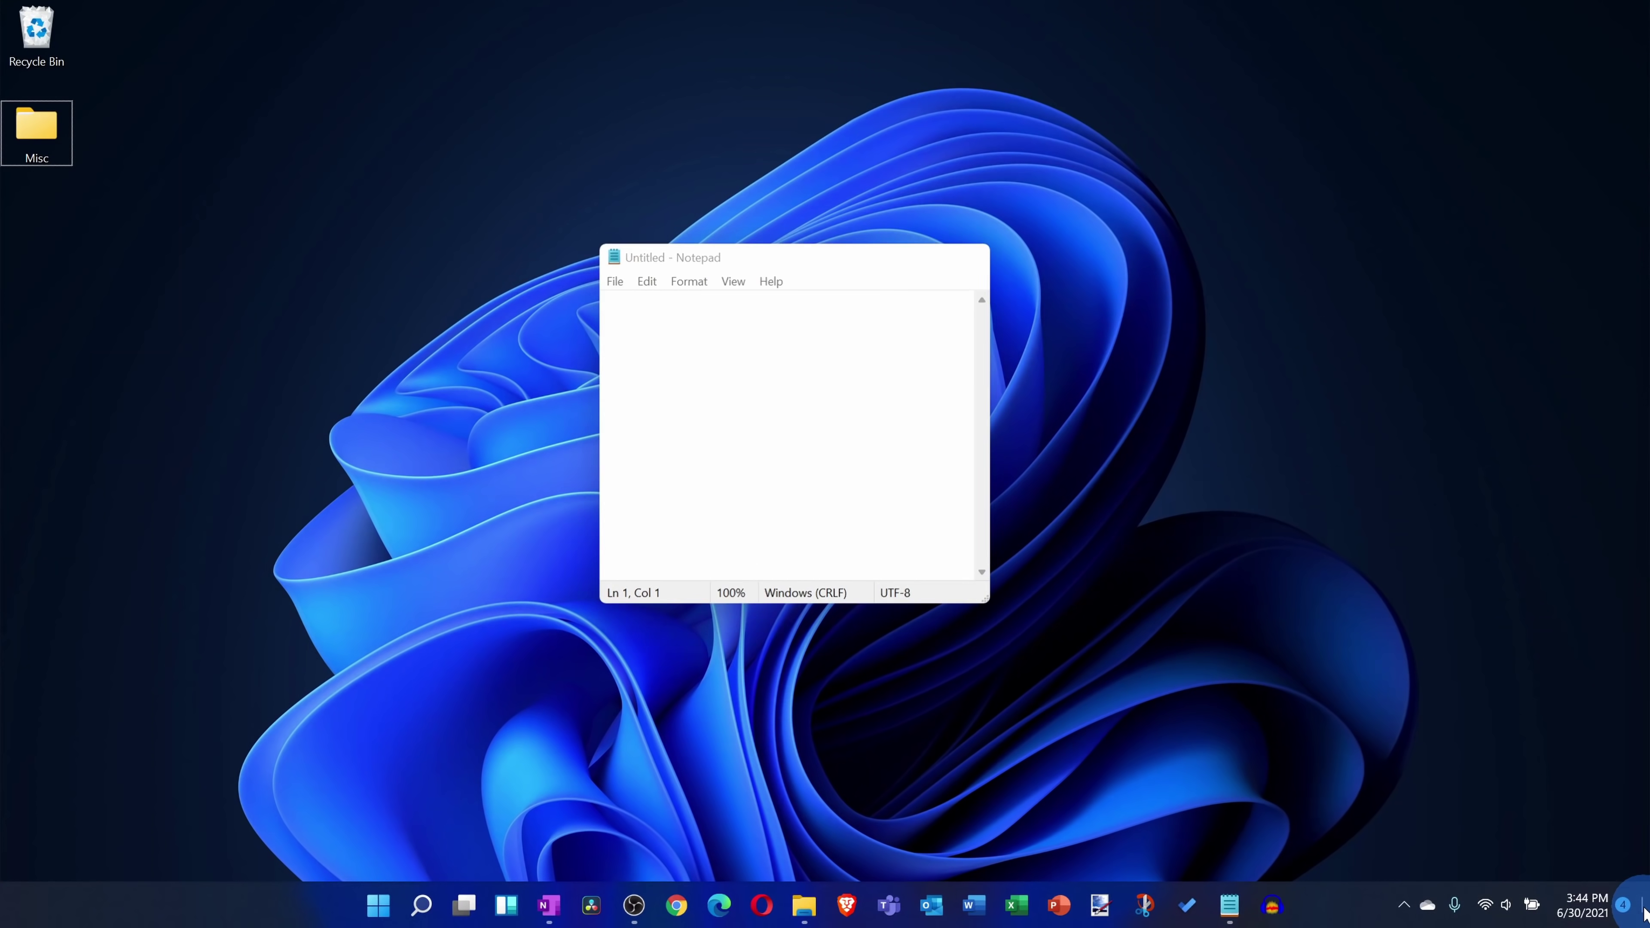
{"action": "left_click", "coordinate": [1644, 907]}
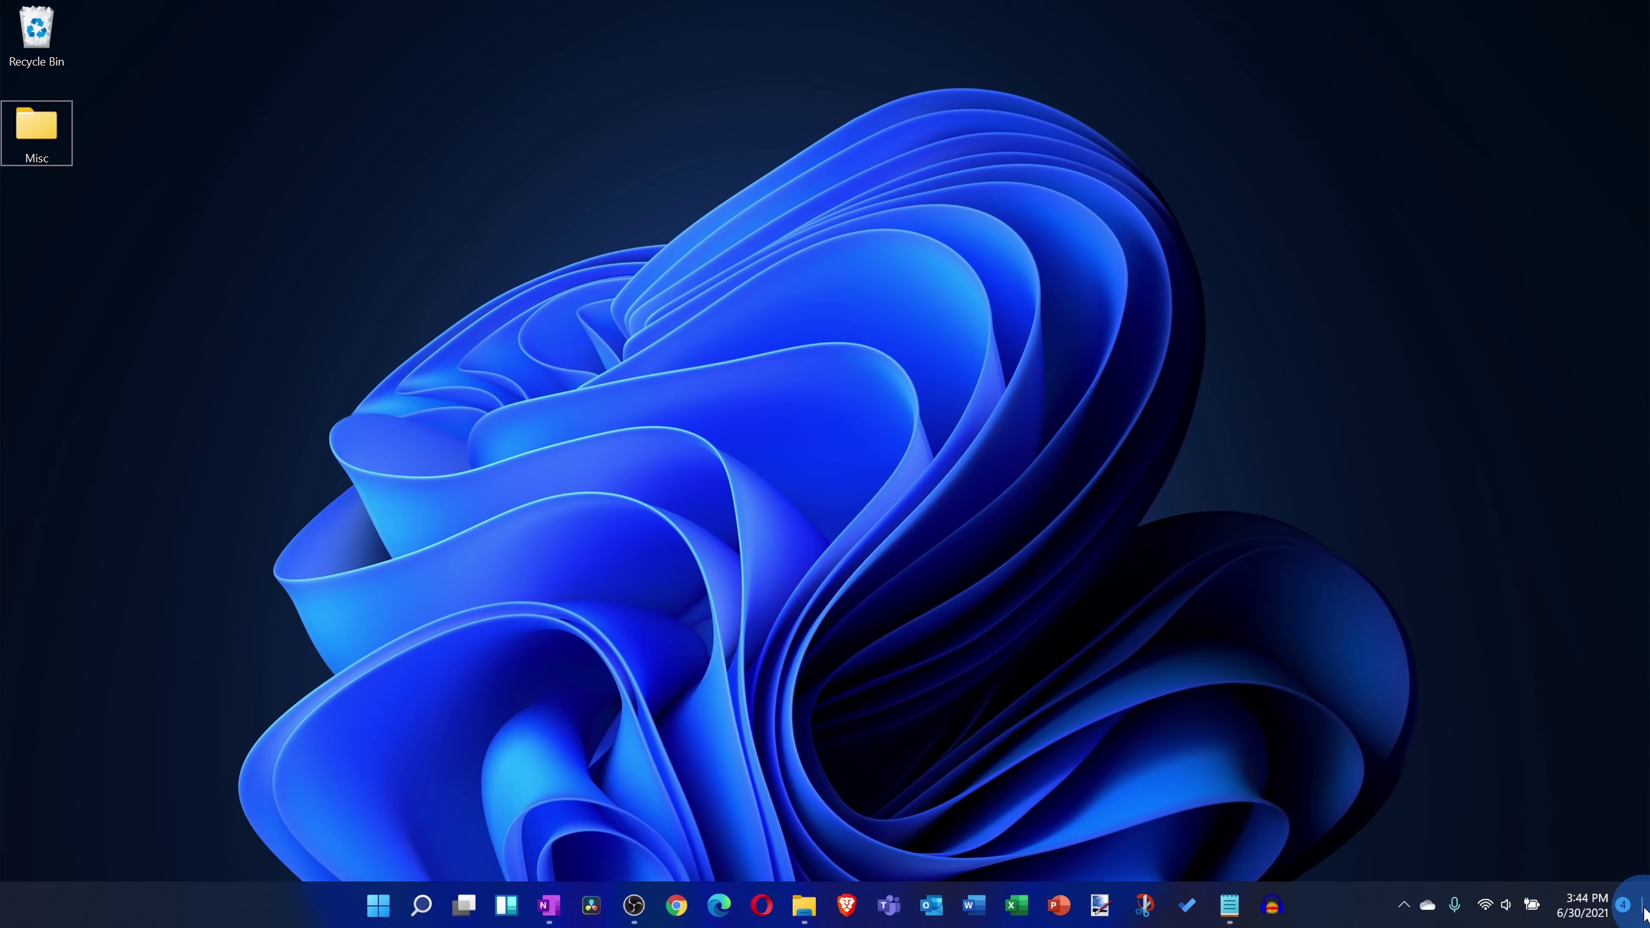
{"action": "left_click", "coordinate": [1644, 910]}
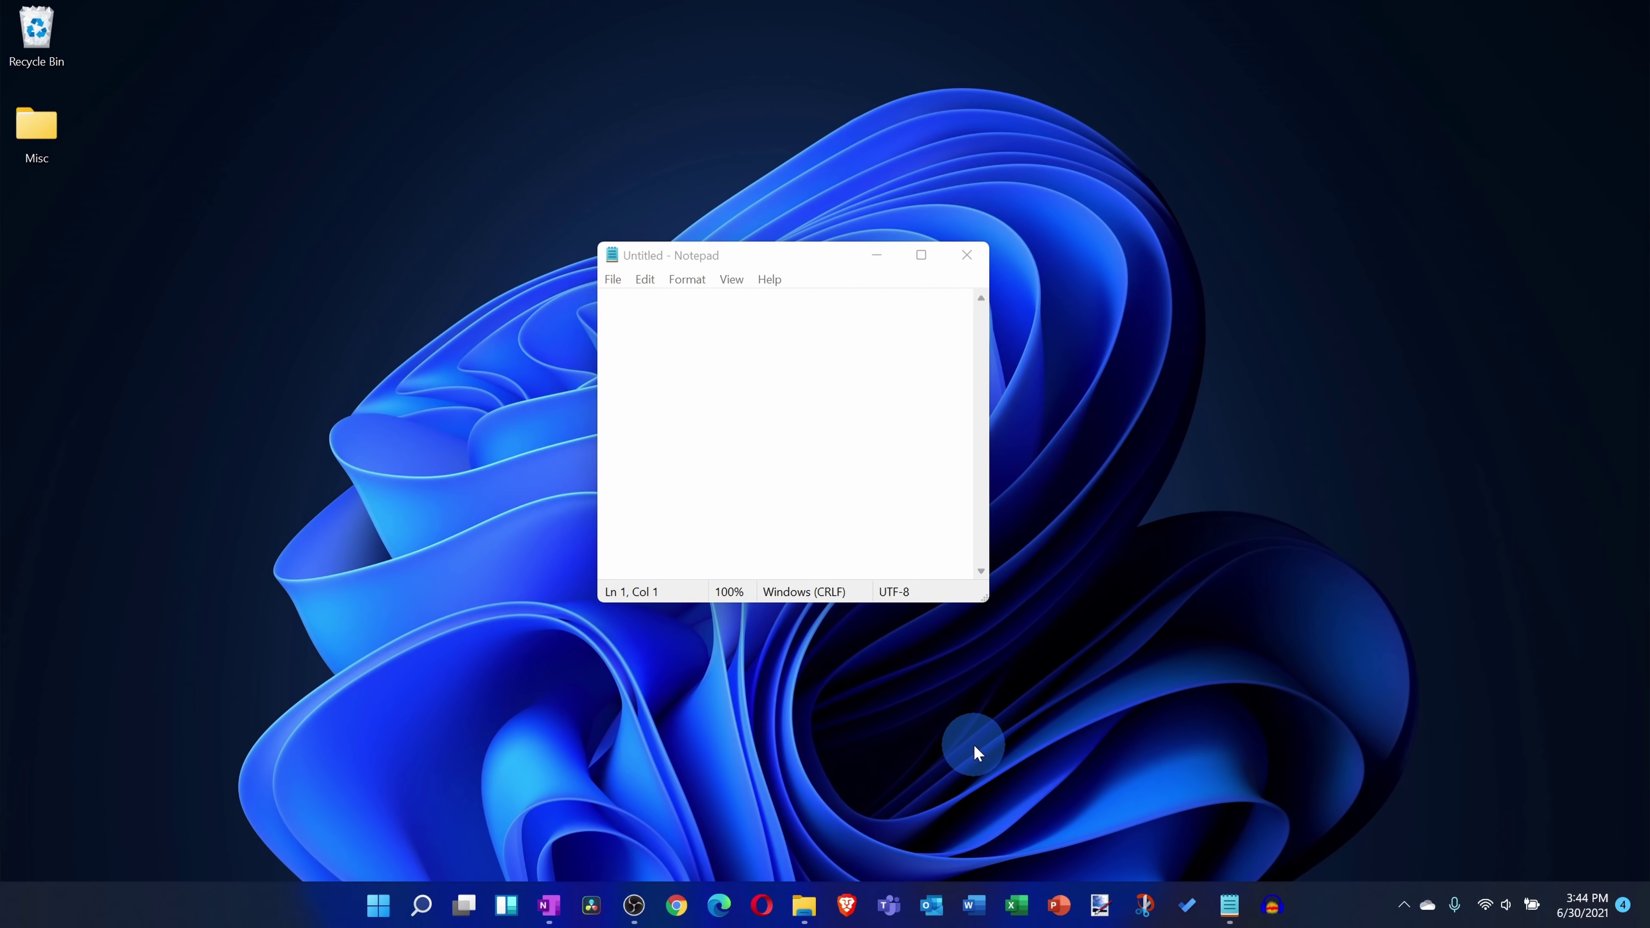
Step: Open the notification center, then collapse and re-expand its calendar to the full month
{"action": "left_click", "coordinate": [1598, 914]}
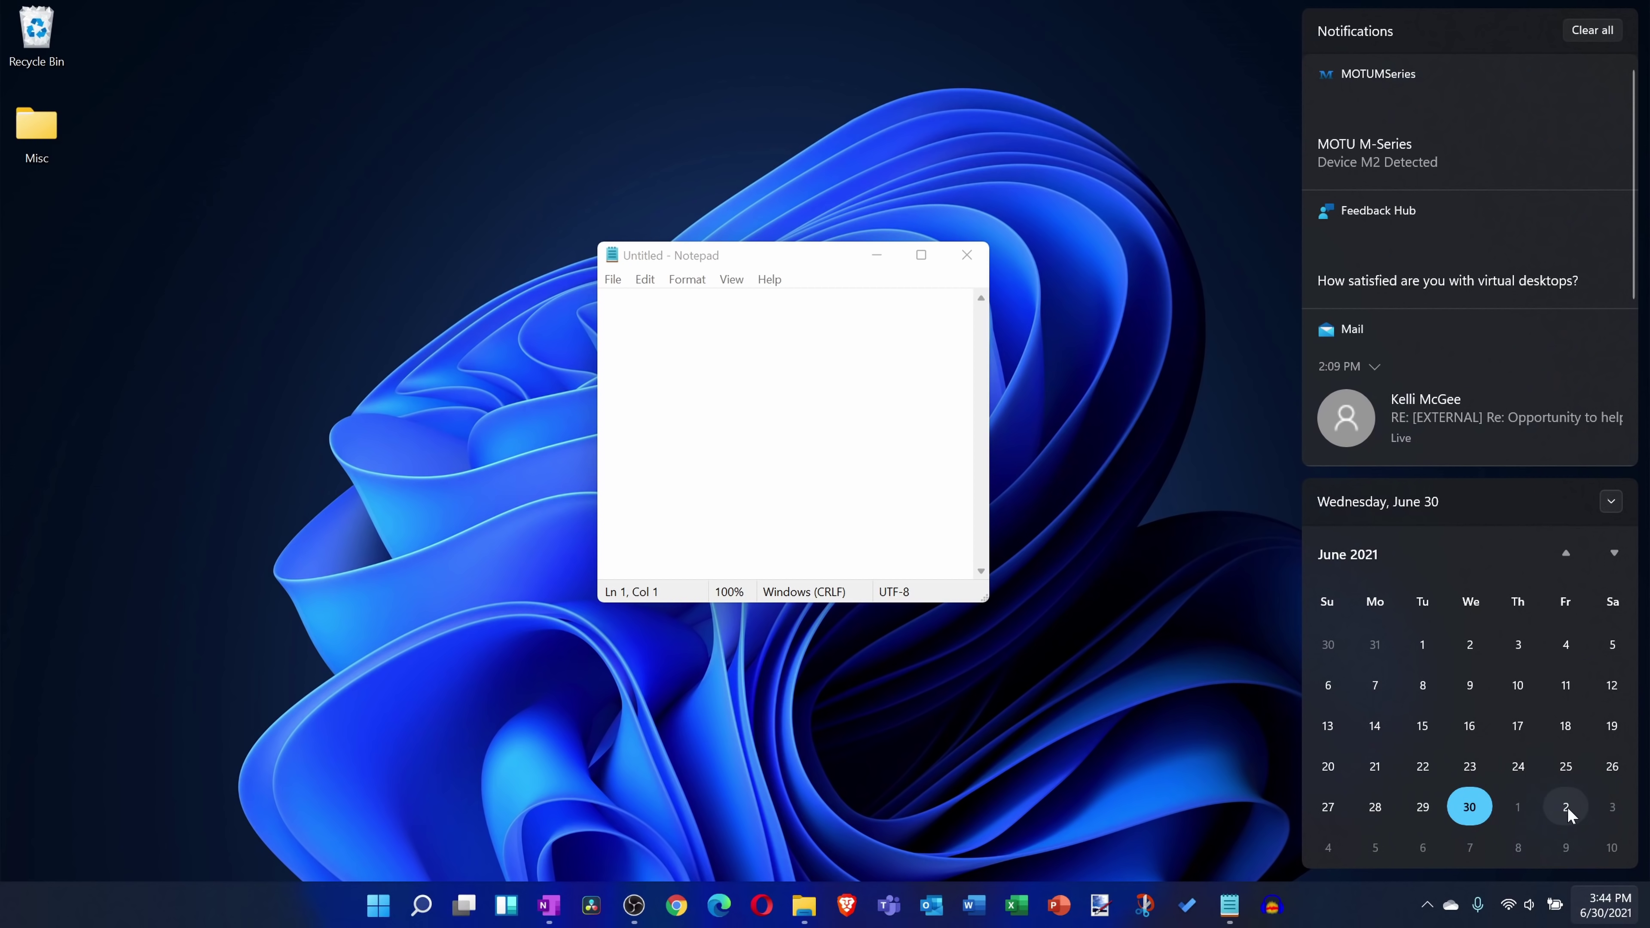
{"action": "left_click", "coordinate": [1610, 501]}
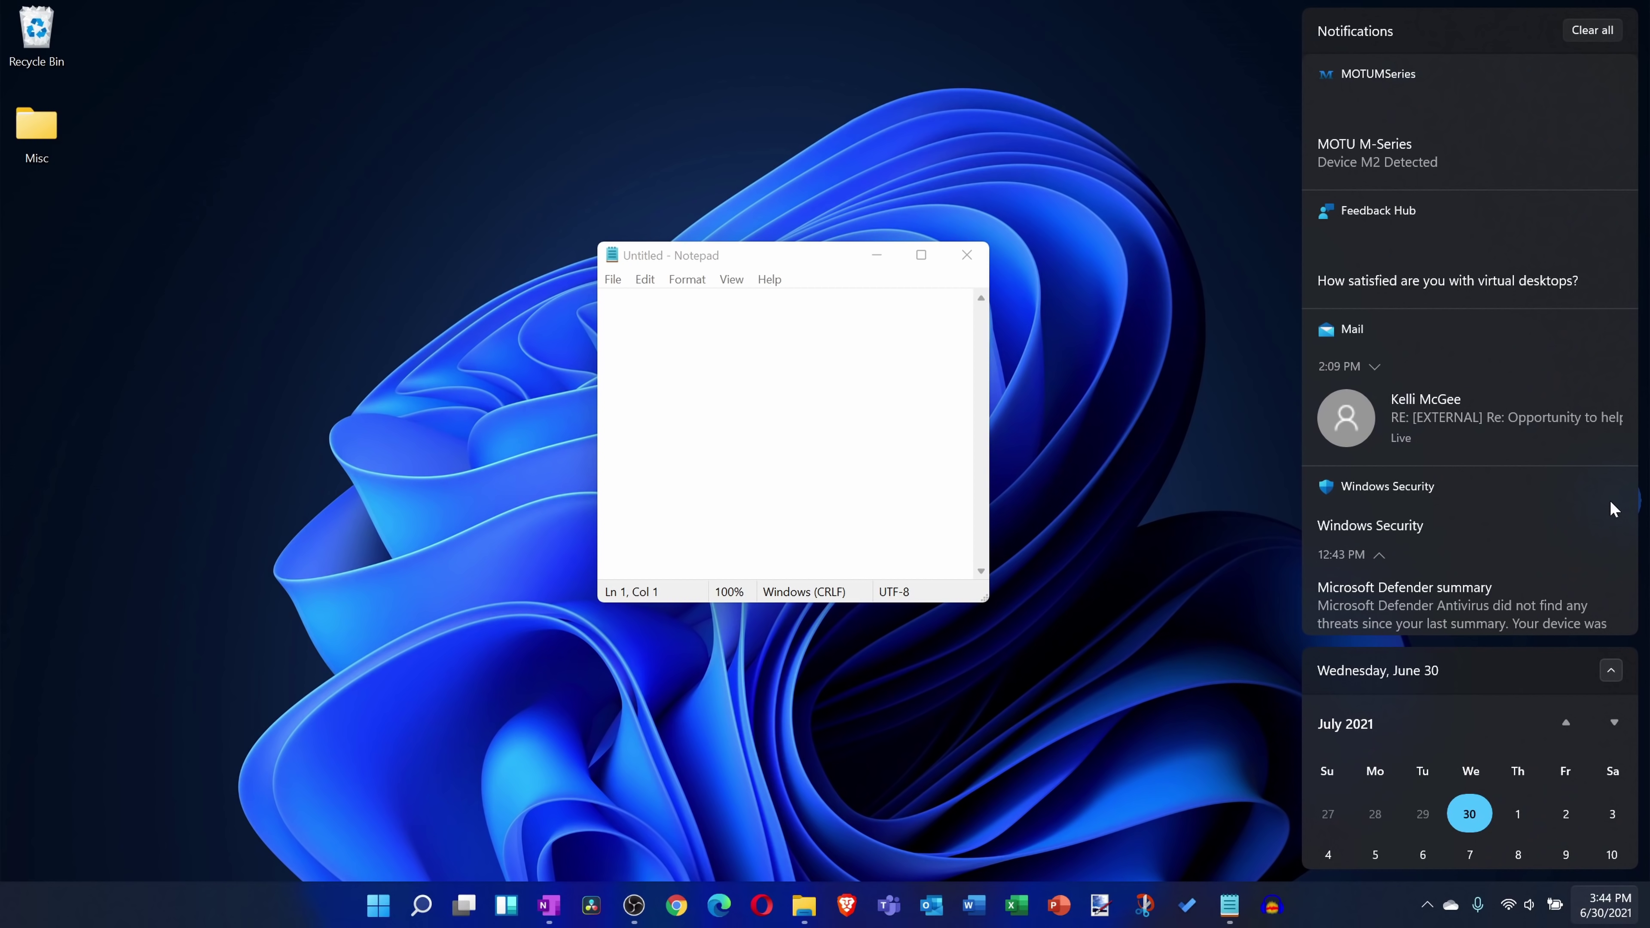
{"action": "left_click", "coordinate": [1610, 670]}
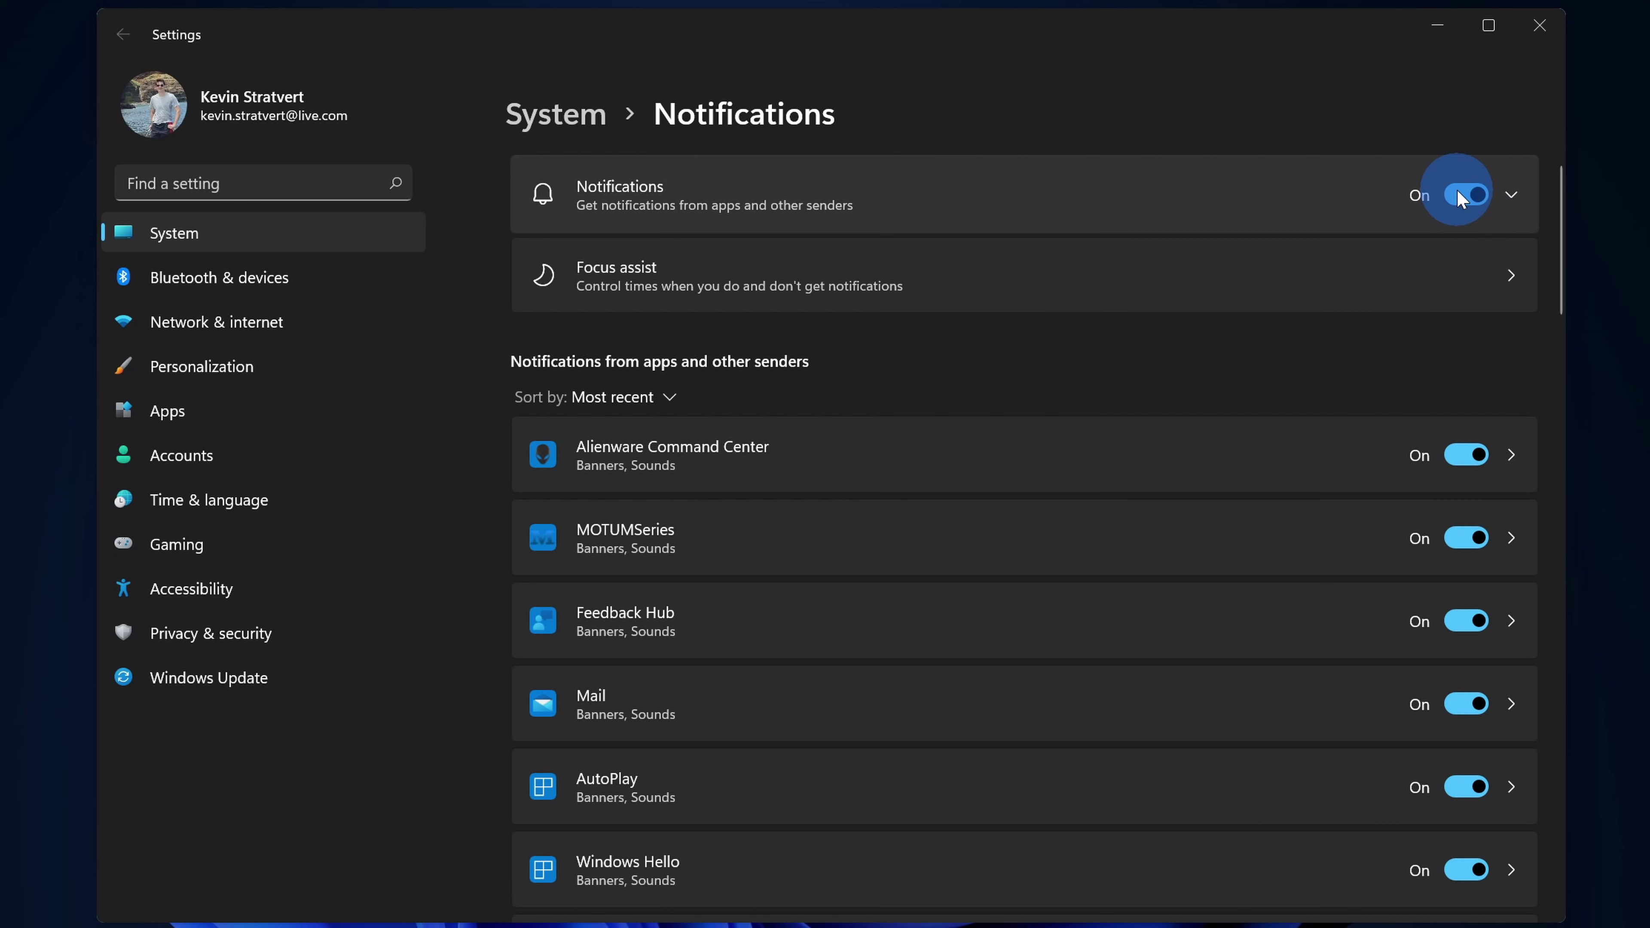
Step: Open Focus assist settings and scroll through its modes and automatic rules
{"action": "left_click", "coordinate": [971, 260]}
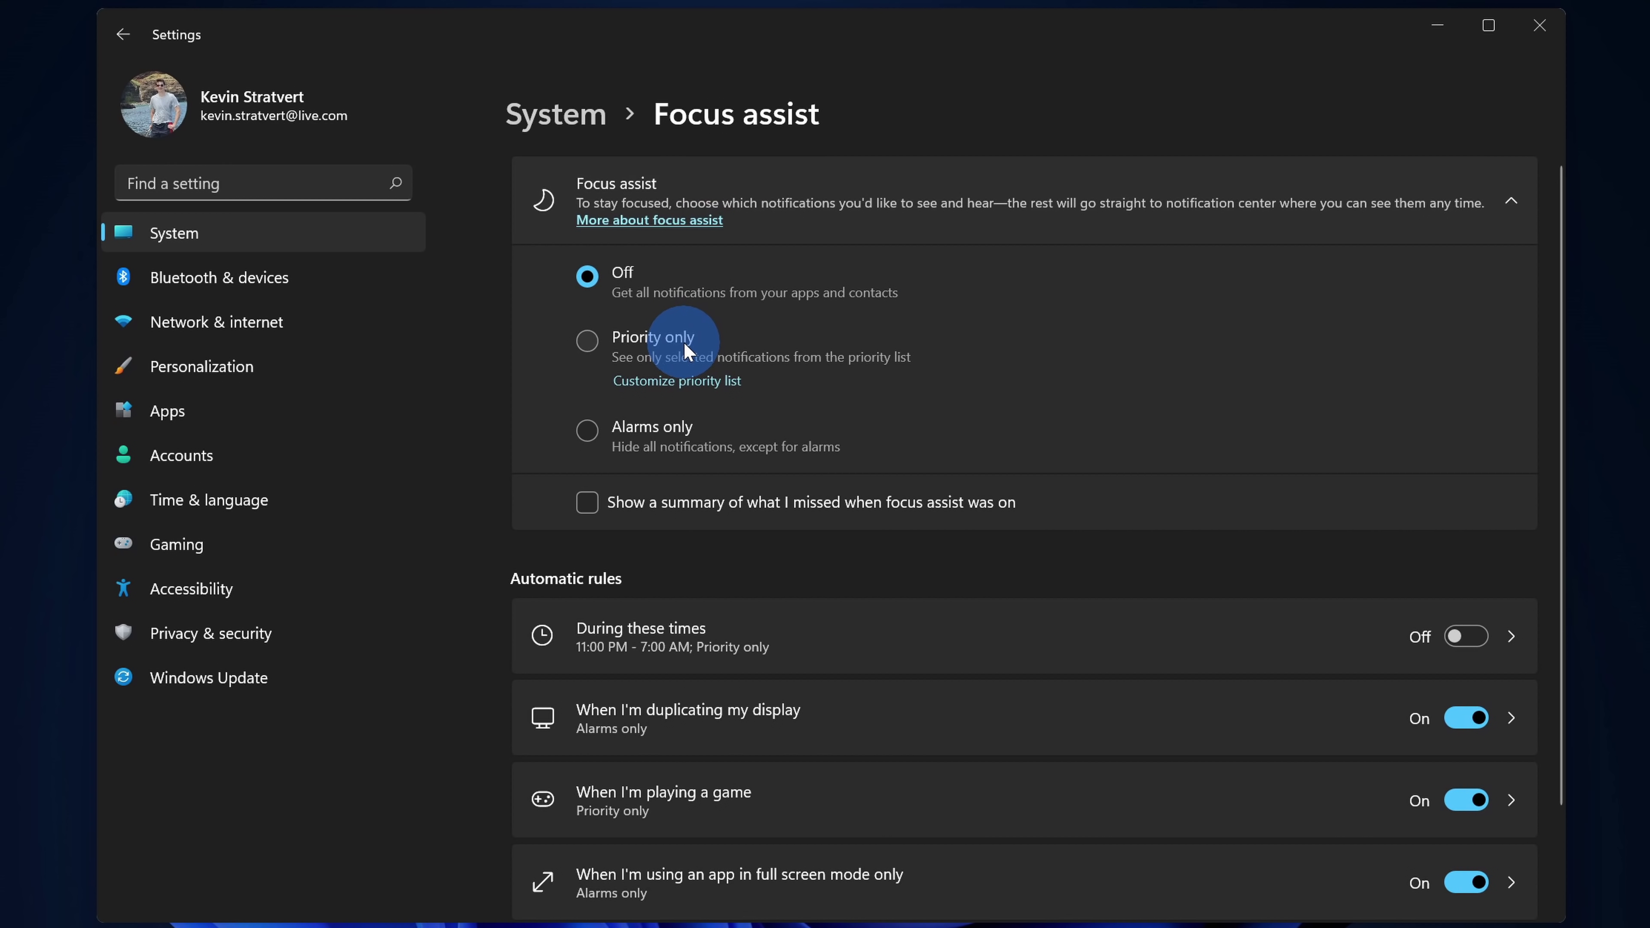
{"action": "scroll", "coordinate": [685, 351], "scroll_direction": "down", "scroll_amount": 2}
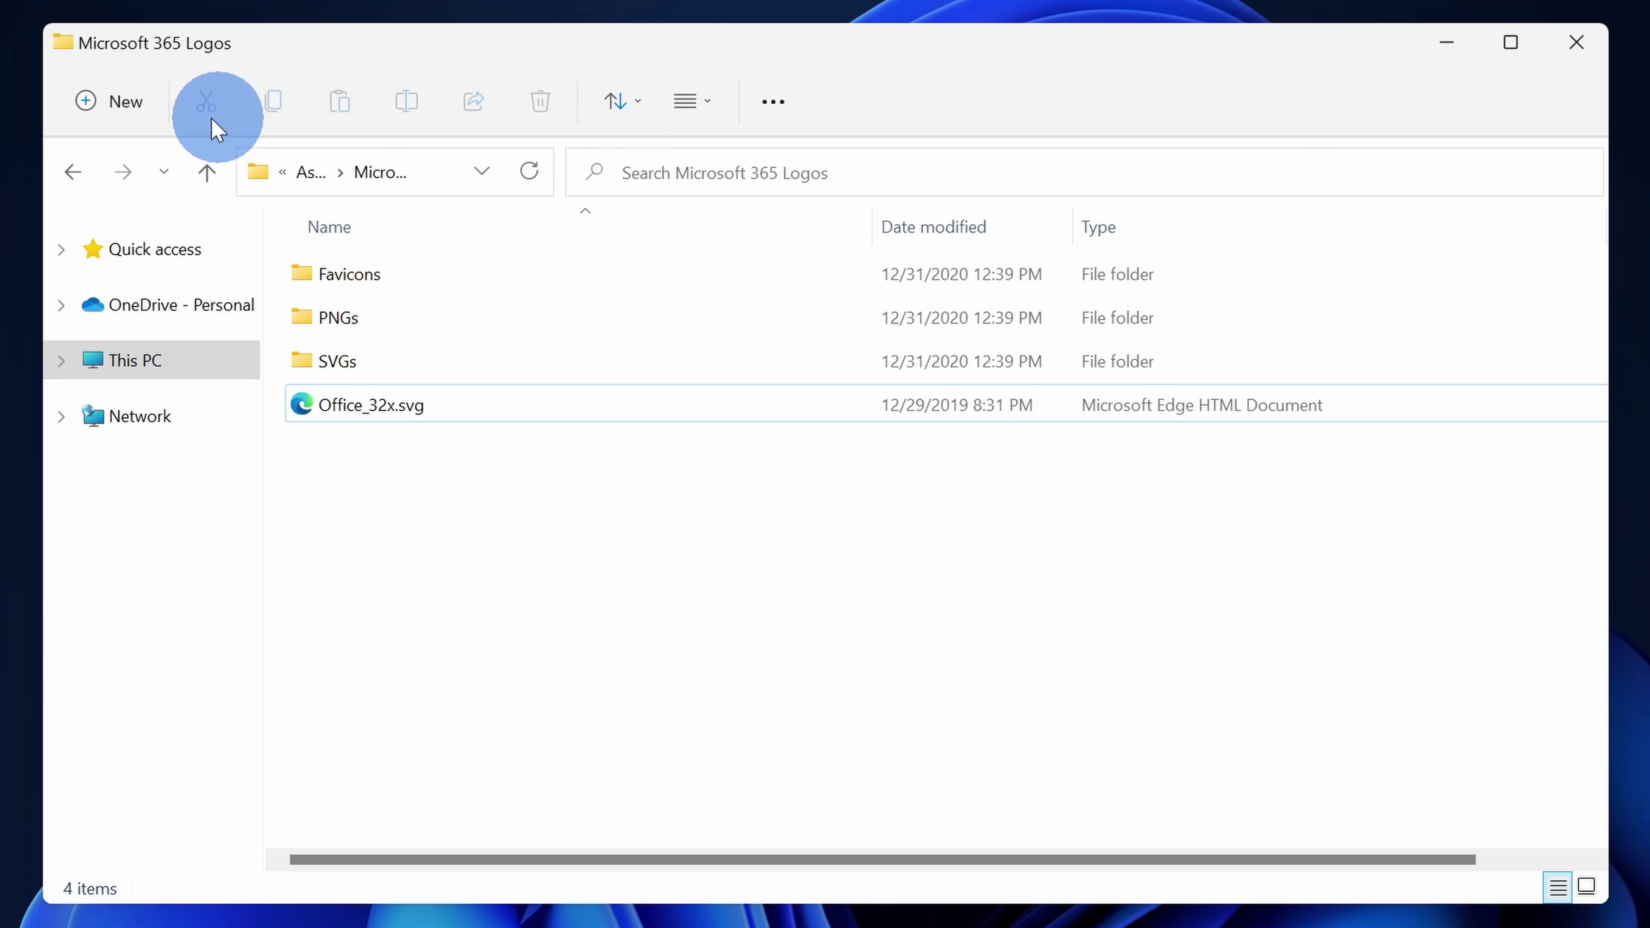
Step: Preview the New, Sort and View menus in File Explorer's command bar
{"action": "left_click", "coordinate": [133, 108]}
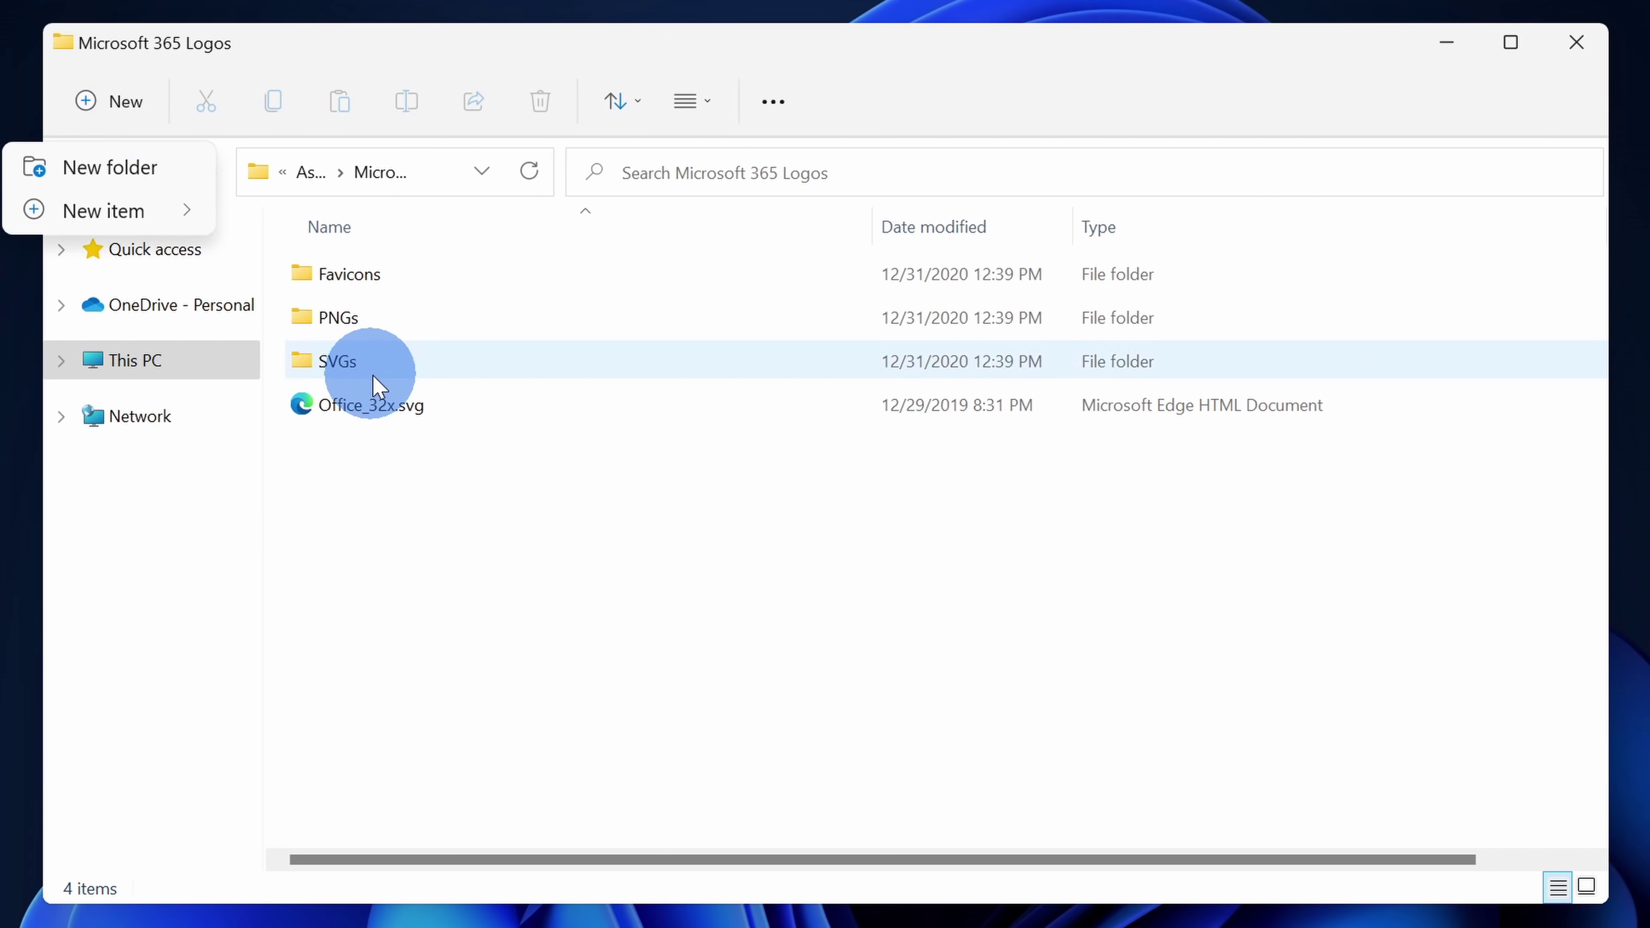
{"action": "left_click", "coordinate": [403, 404]}
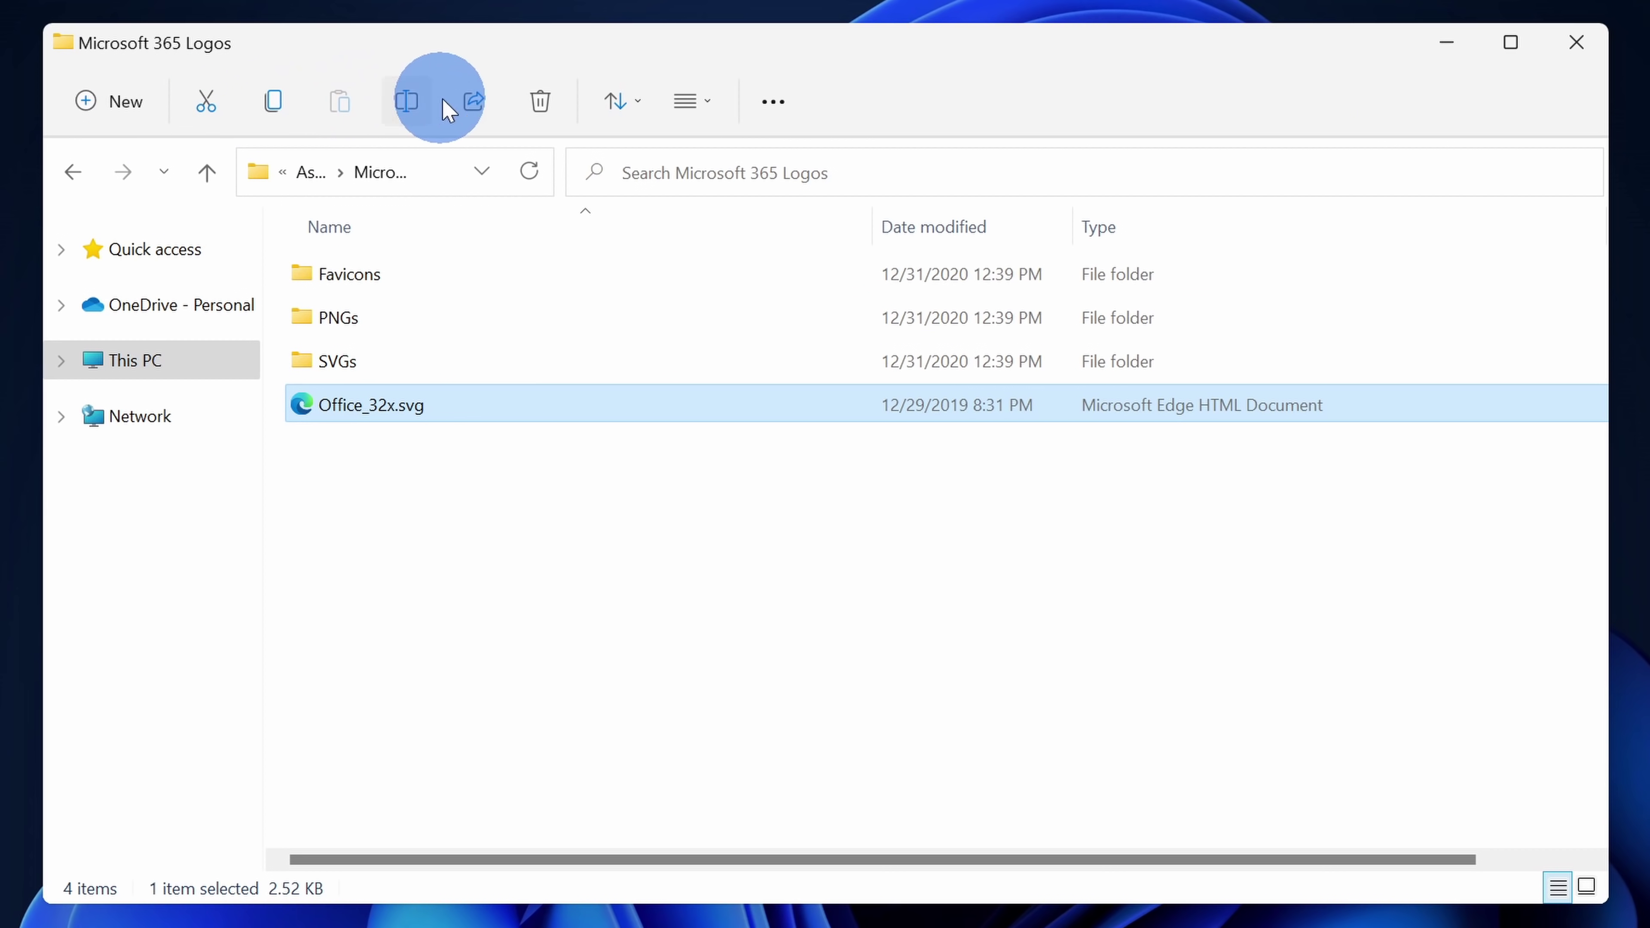
{"action": "left_click", "coordinate": [621, 104]}
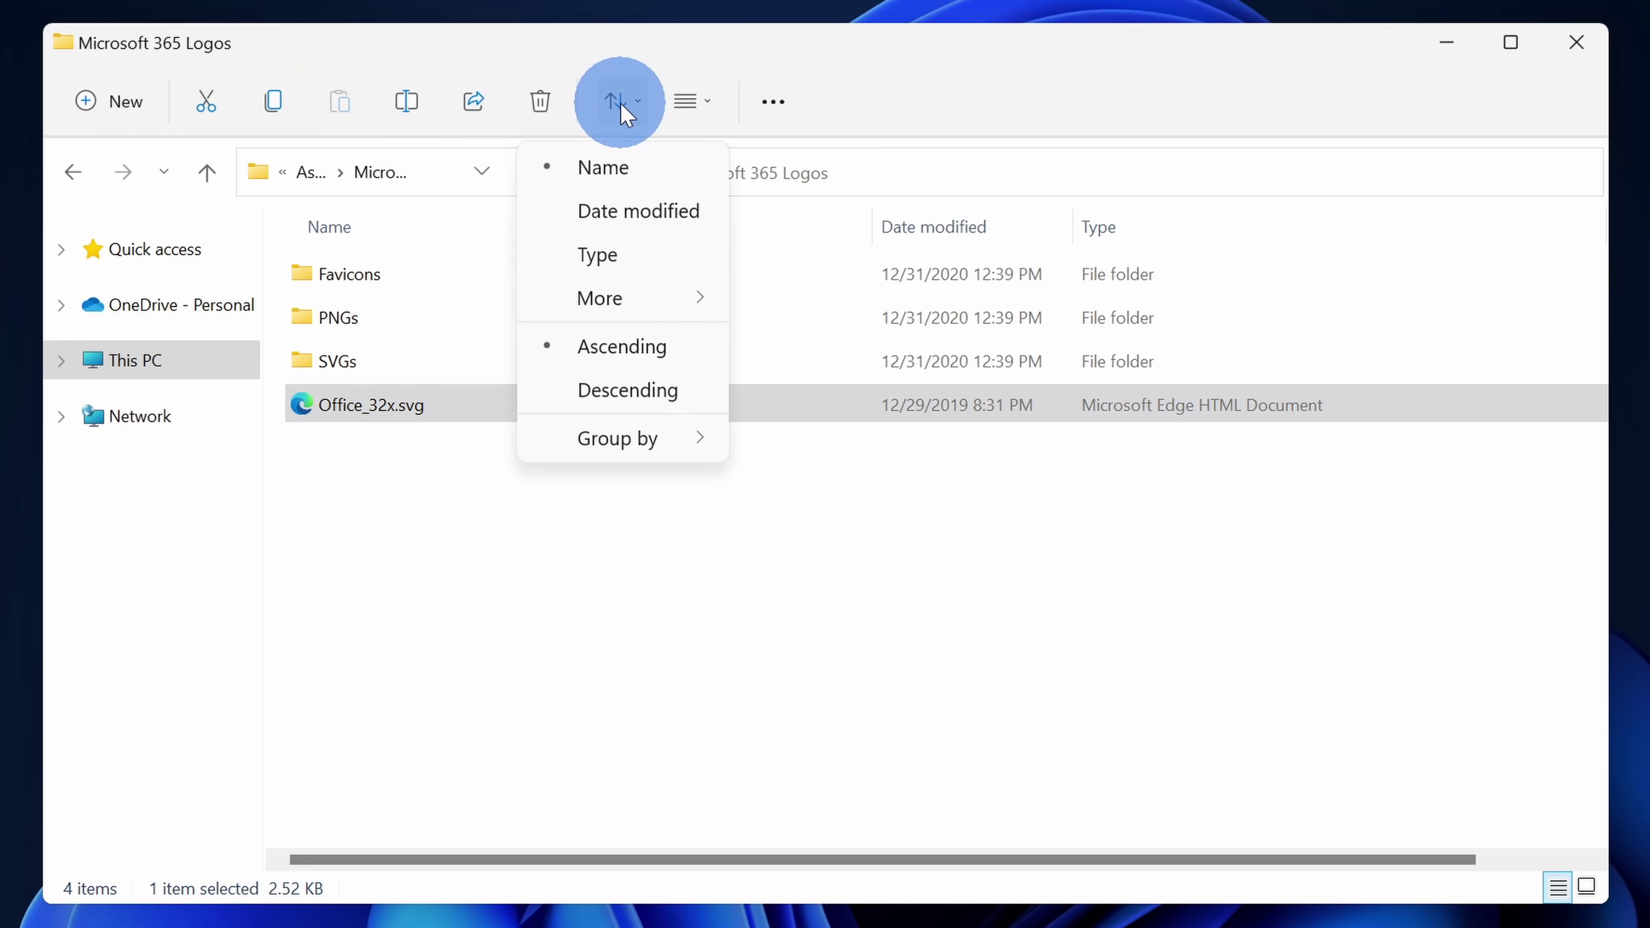
{"action": "left_click", "coordinate": [703, 110]}
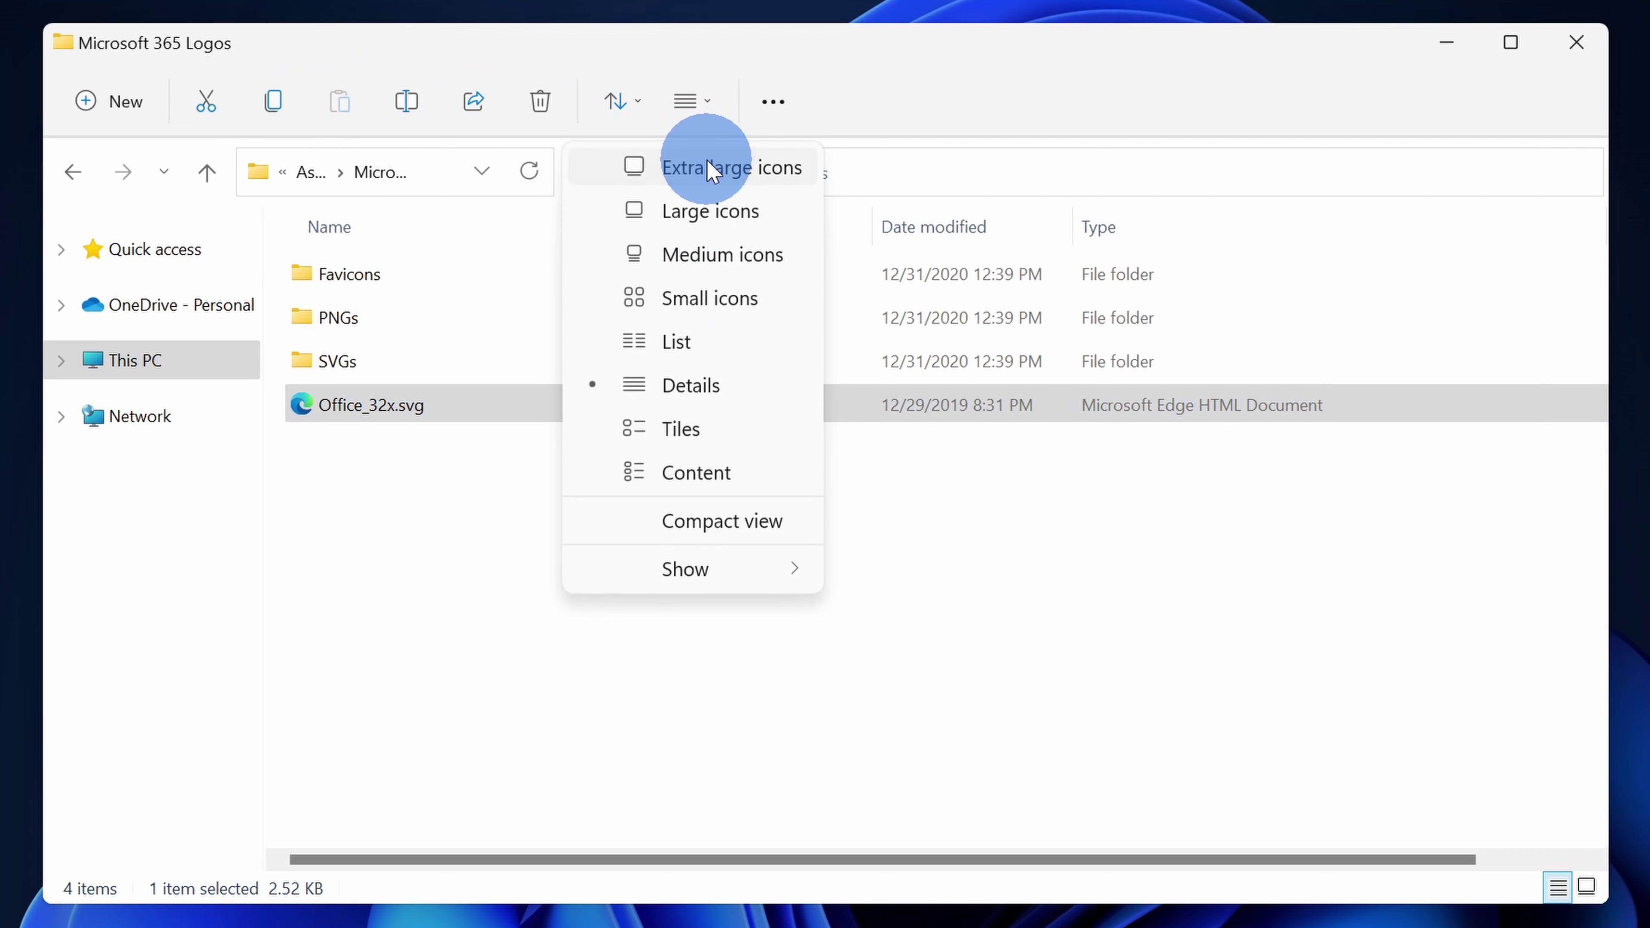
Step: Check the extra actions menu, then bring up Office_32x.svg's right-click menu
{"action": "left_click", "coordinate": [775, 105]}
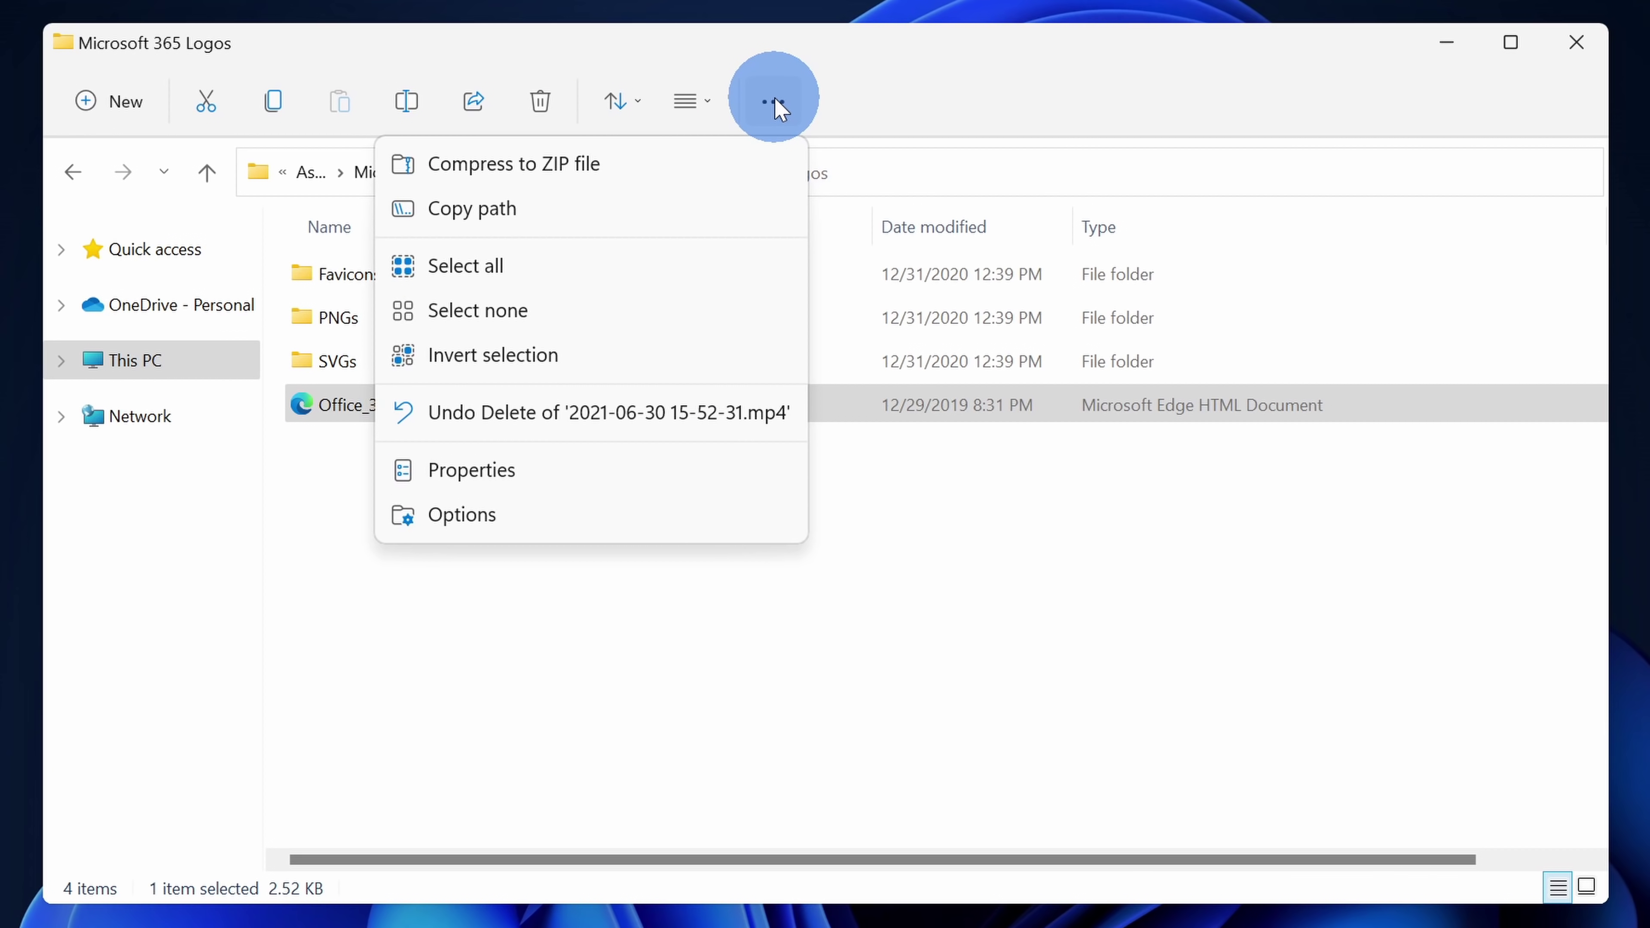
{"action": "left_click", "coordinate": [352, 407]}
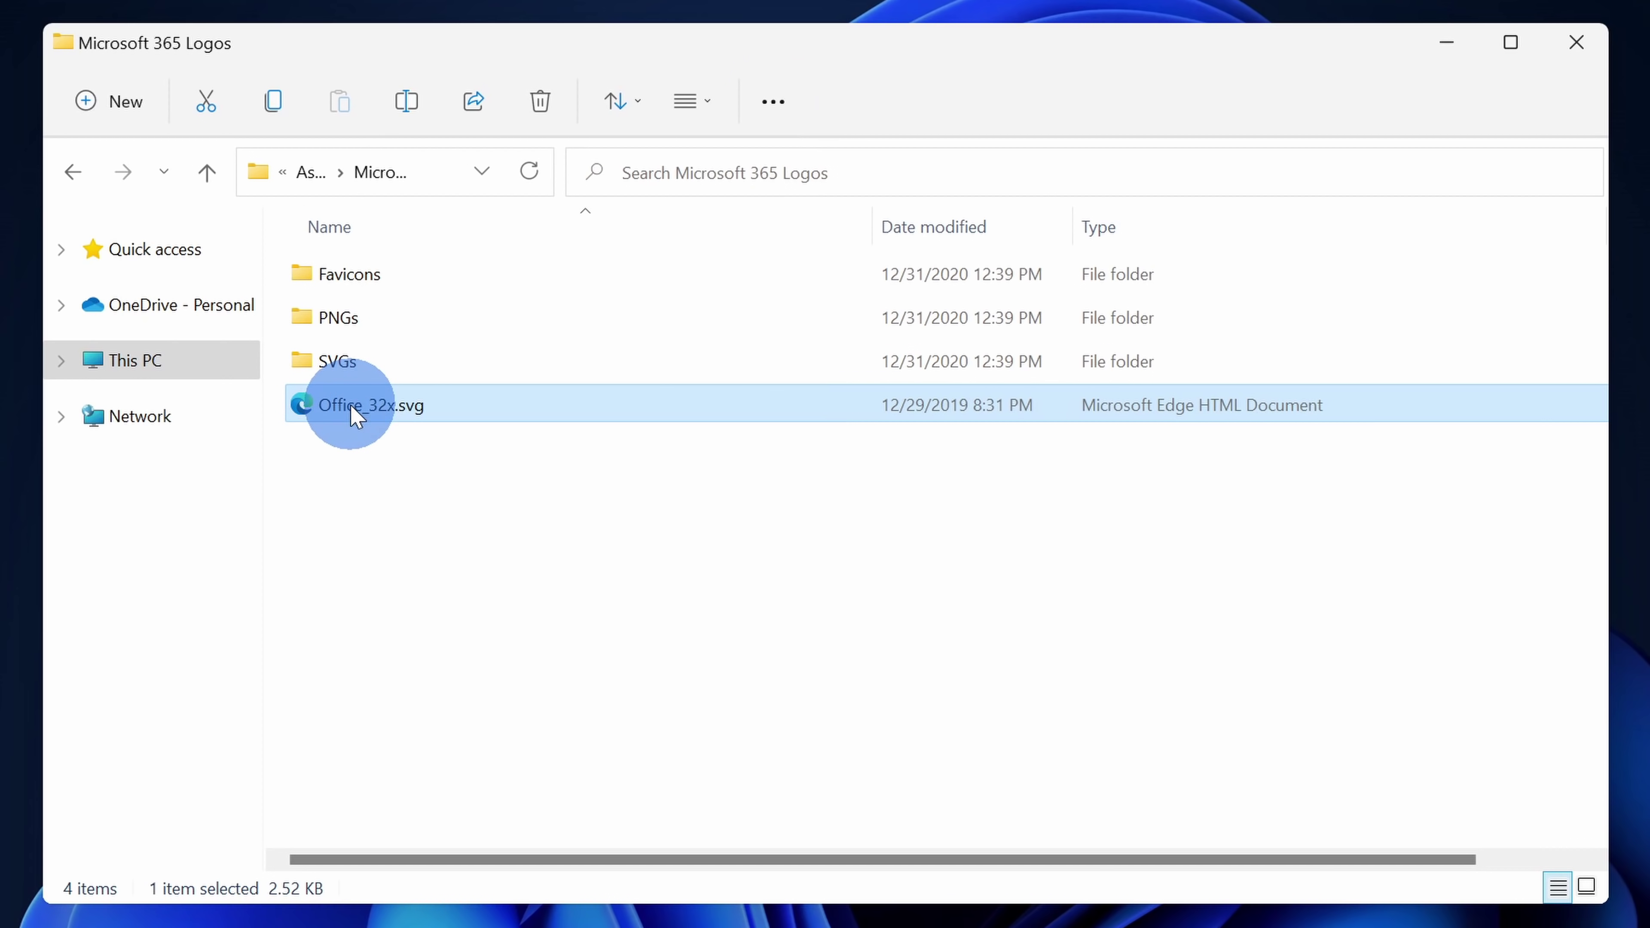
{"action": "right_click", "coordinate": [378, 416]}
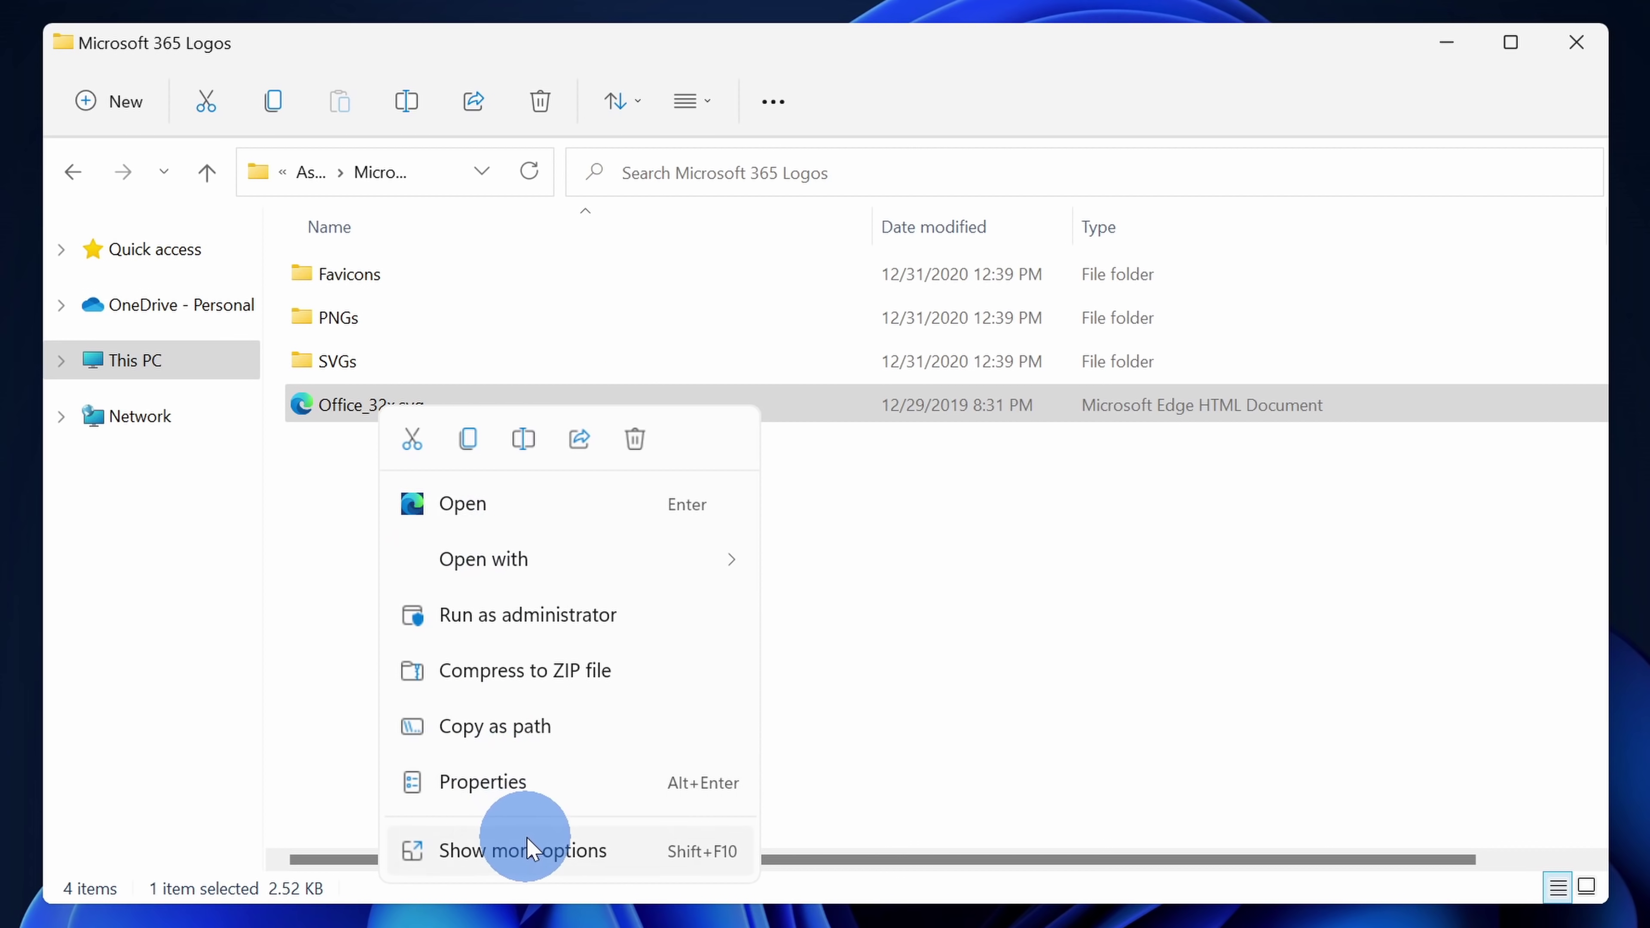
Step: Choose Show more options to expand Office_32x.svg's menu to the classic full list
{"action": "left_click", "coordinate": [546, 853]}
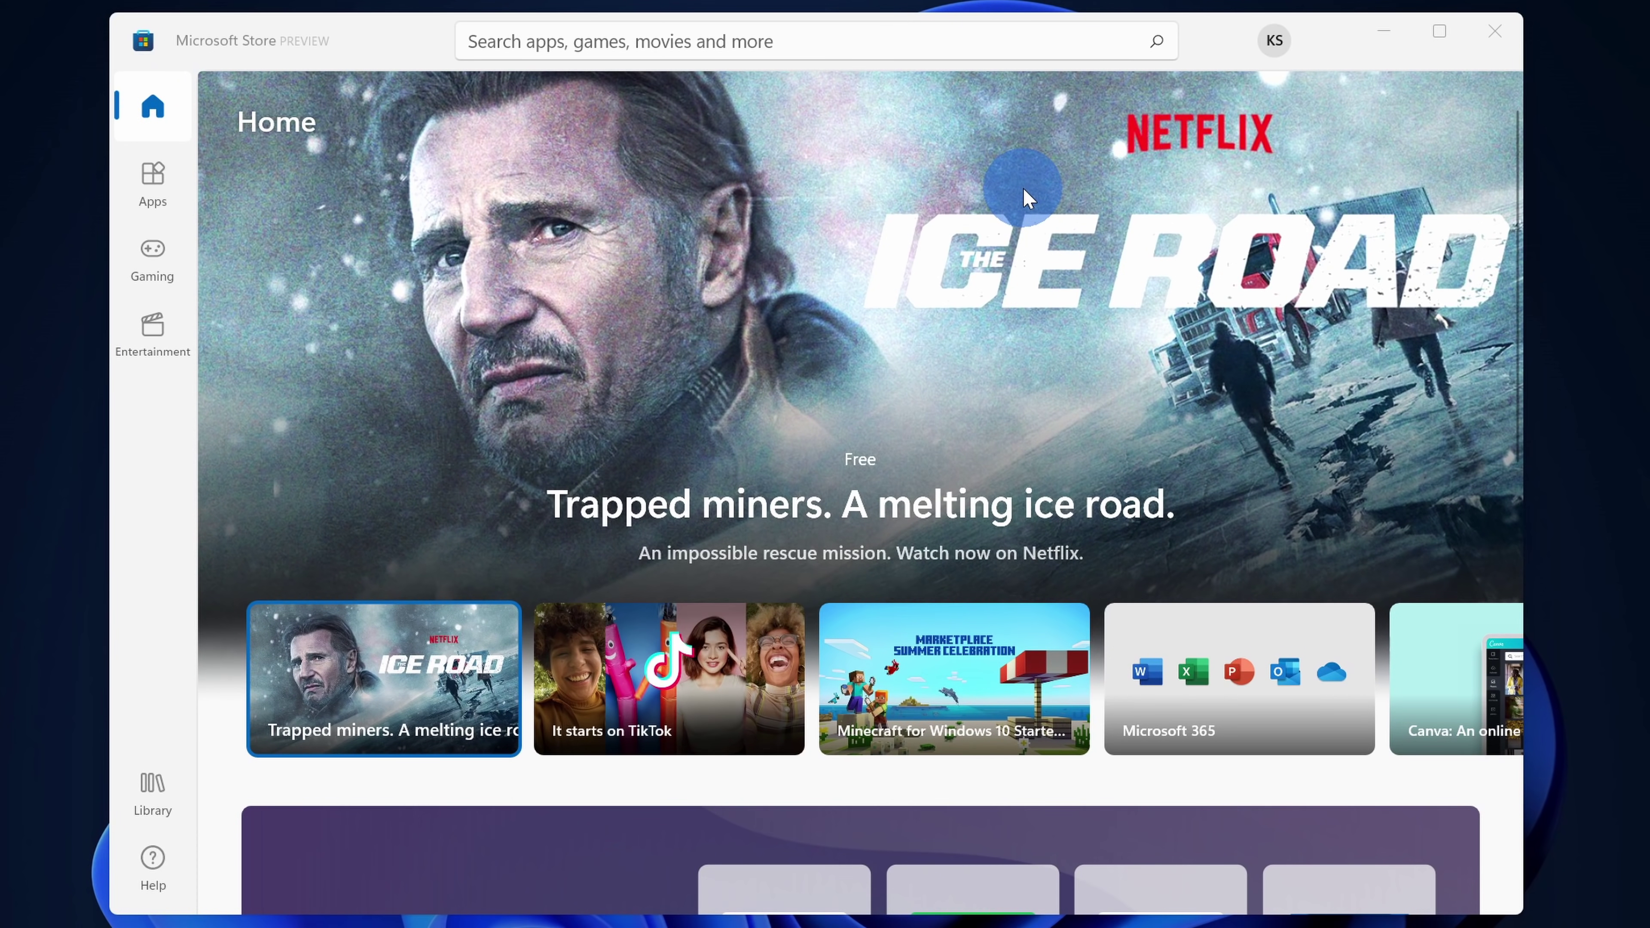
Step: Scroll the Store Home page, visit Apps, Gaming and Entertainment, and select the search box
{"action": "scroll", "coordinate": [1024, 195], "scroll_direction": "down", "scroll_amount": 10}
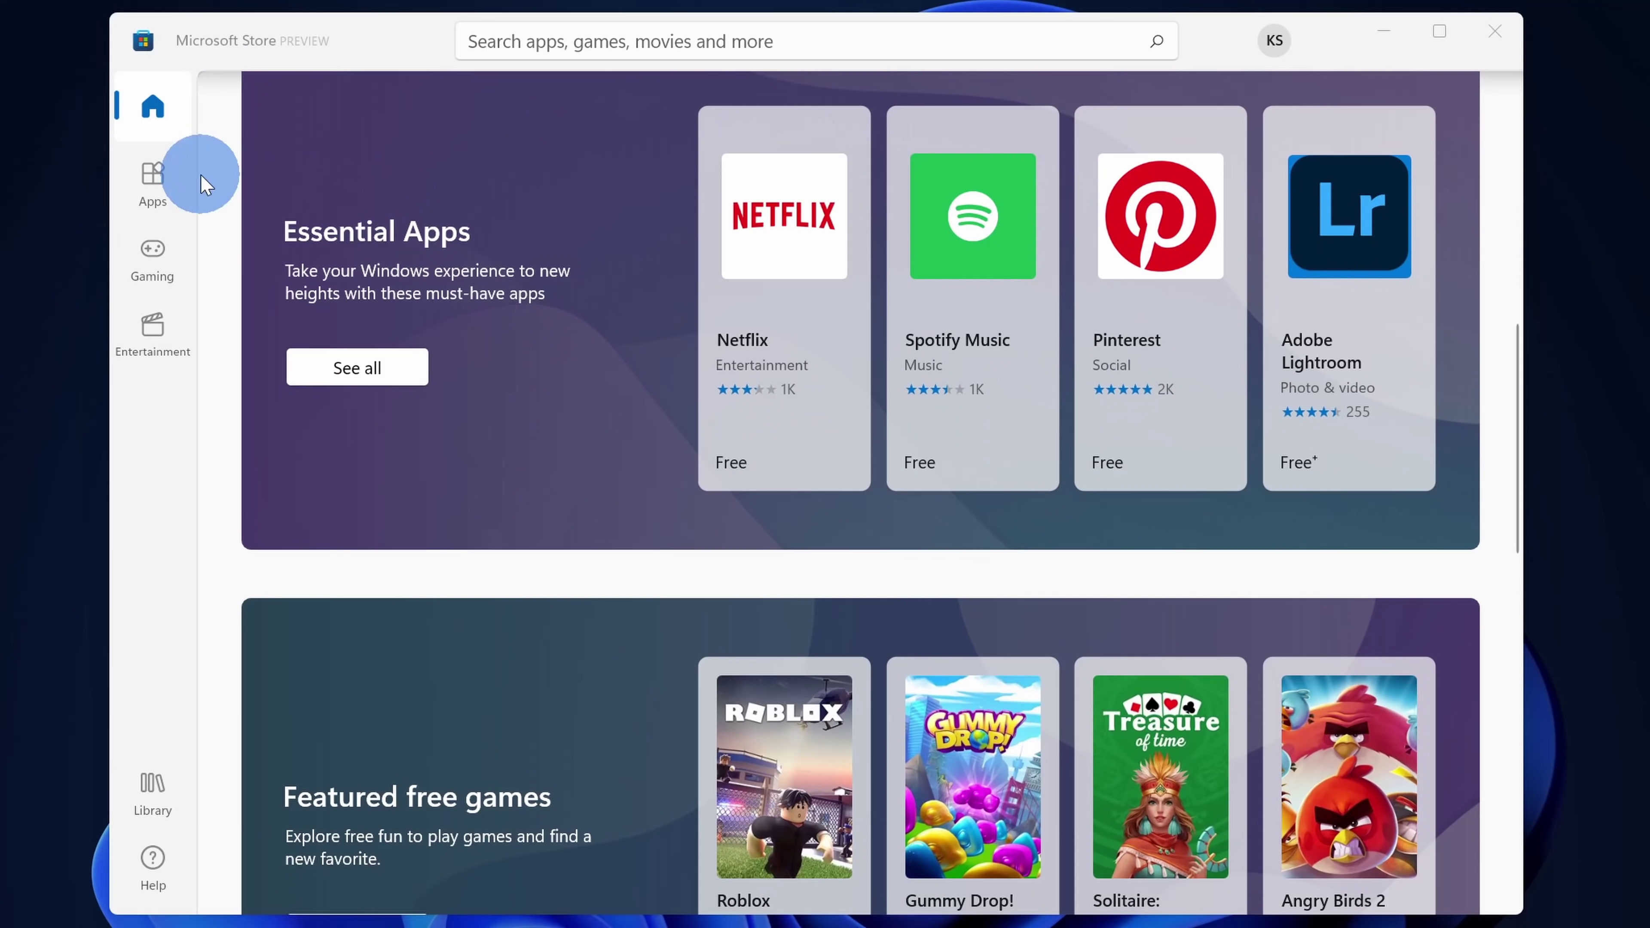
{"action": "left_click", "coordinate": [168, 179]}
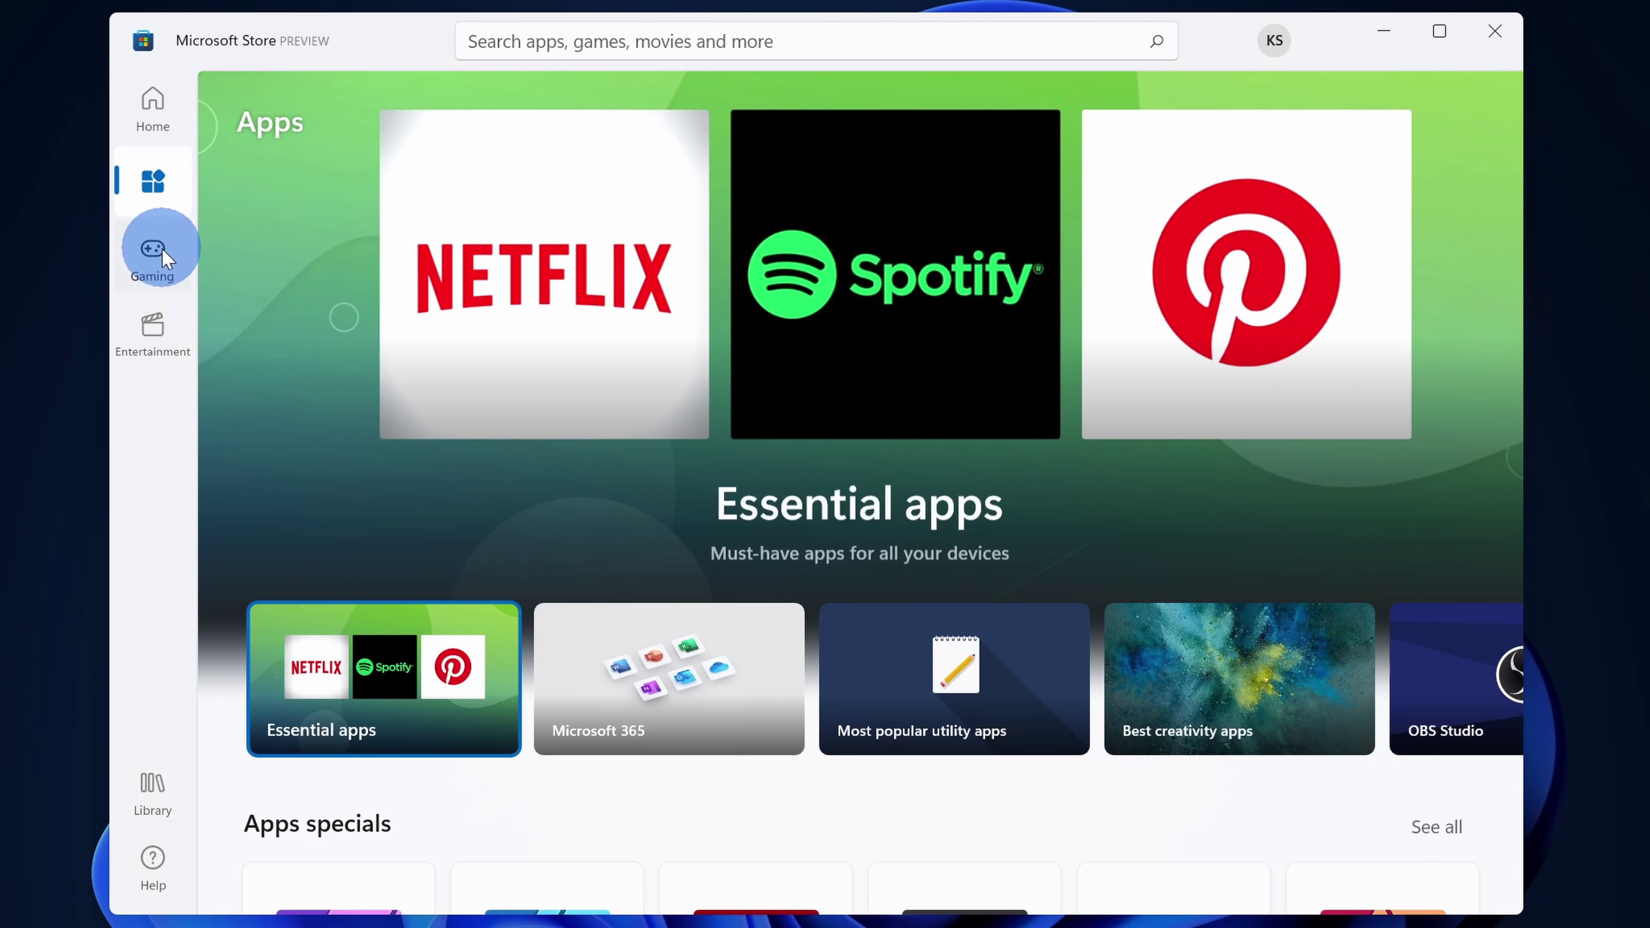
{"action": "left_click", "coordinate": [163, 258]}
{"action": "left_click", "coordinate": [160, 358]}
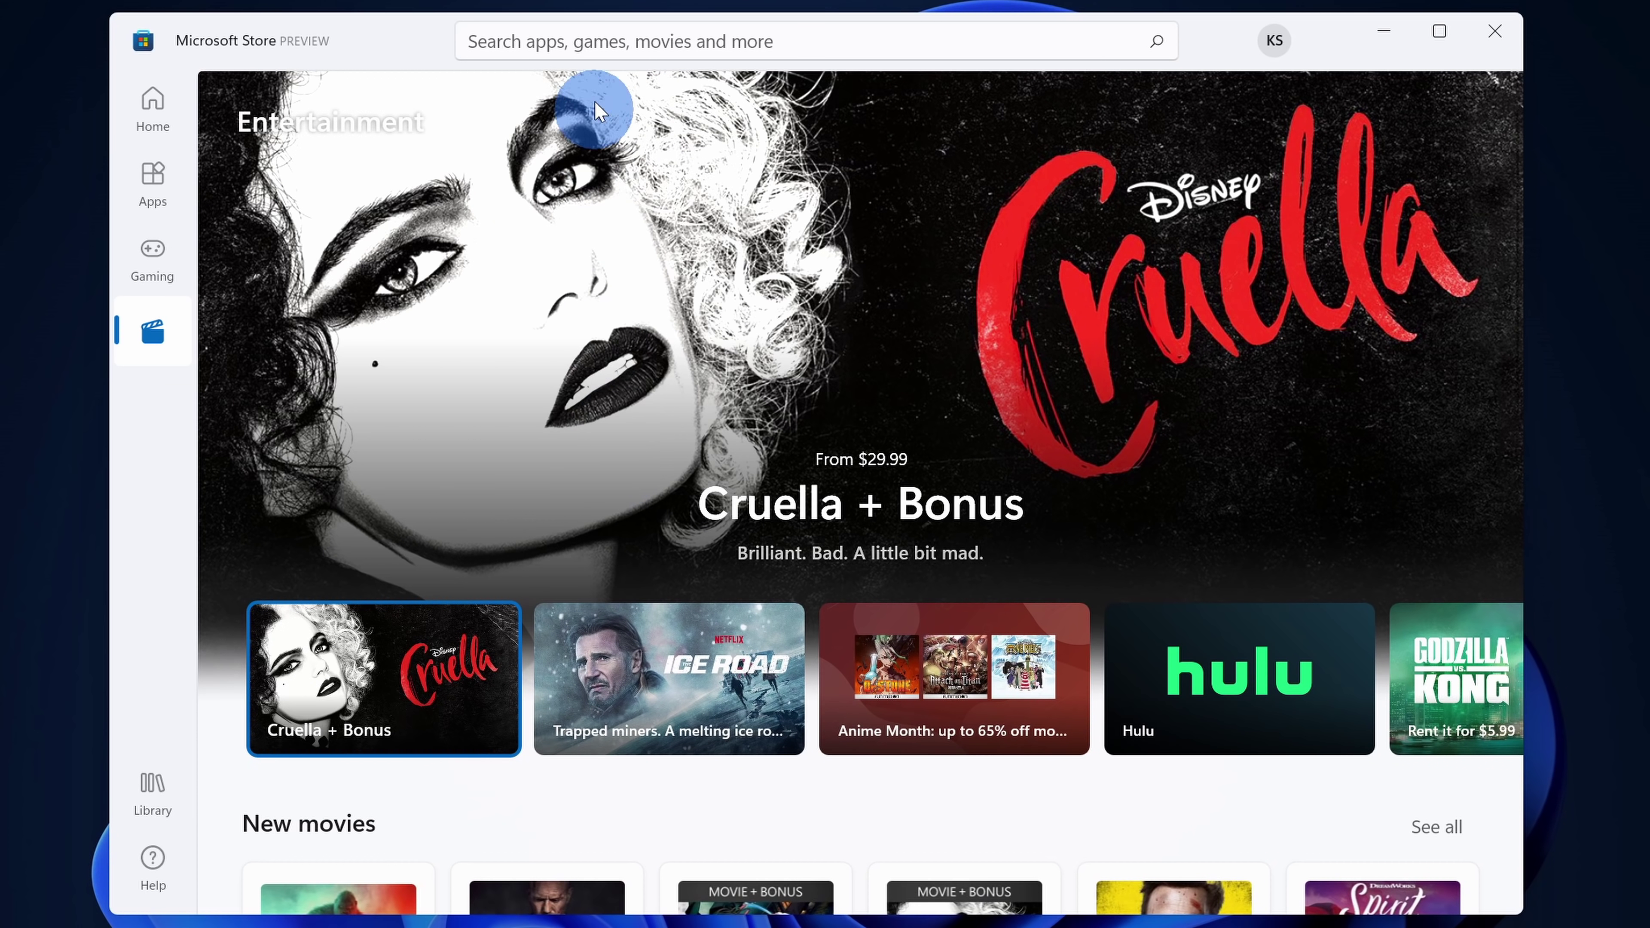
{"action": "left_click", "coordinate": [626, 40]}
Step: Search the Store for 'DaVinci Resolve' and open the Getting Started course result
{"action": "type", "text": "DaVinci Resolve"}
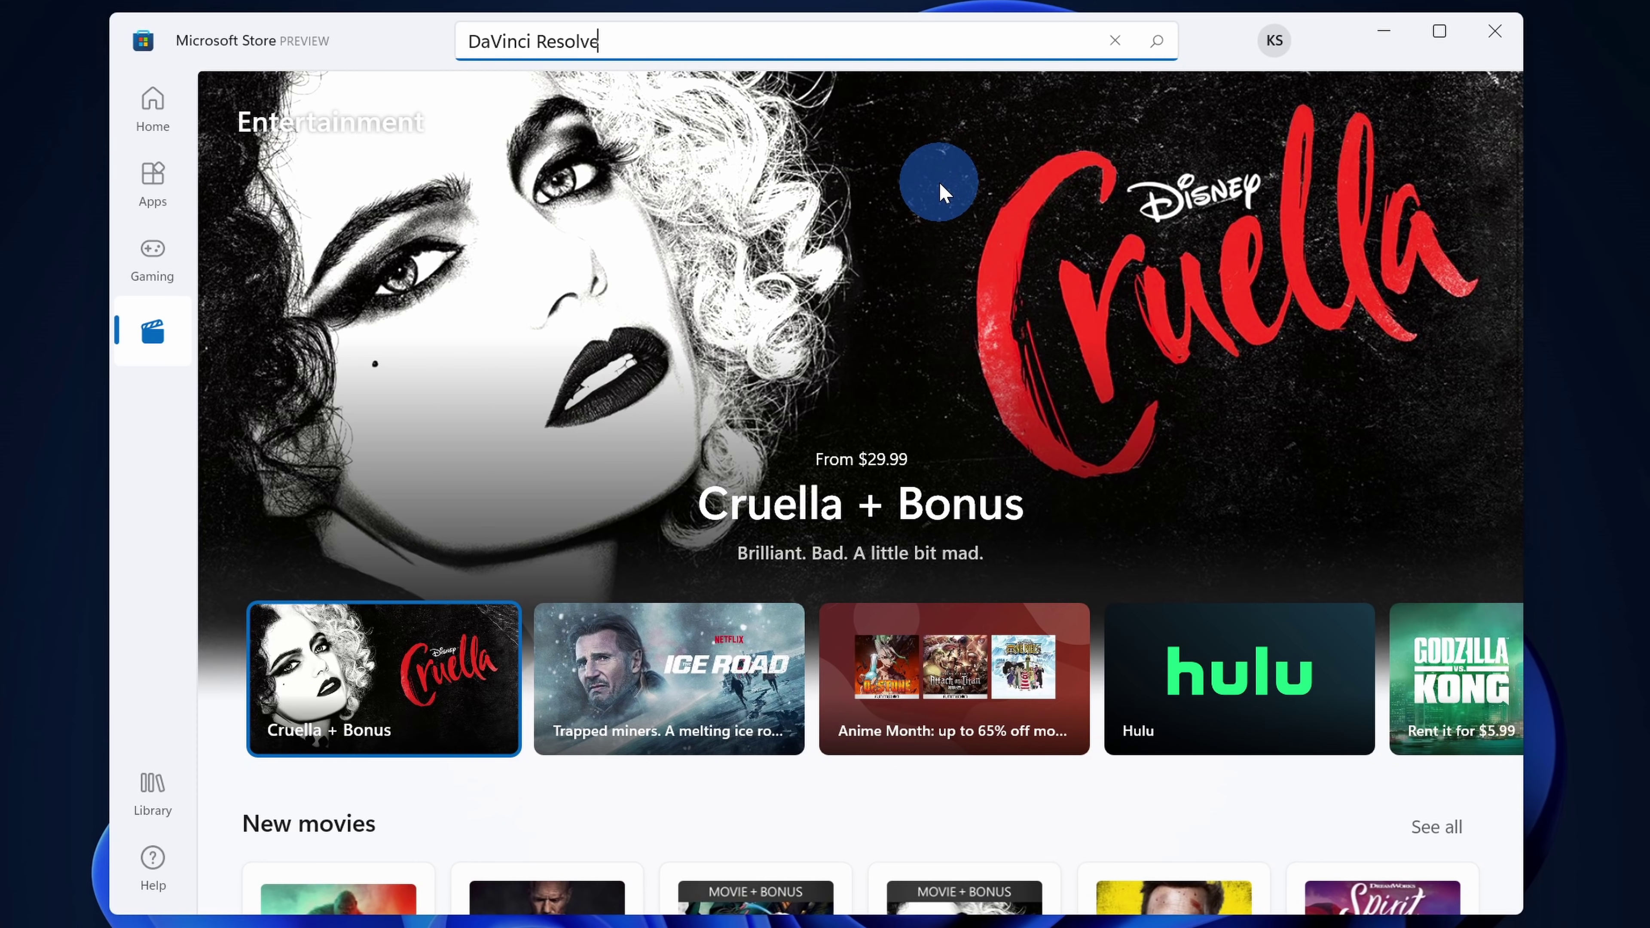
{"action": "key", "text": "Return"}
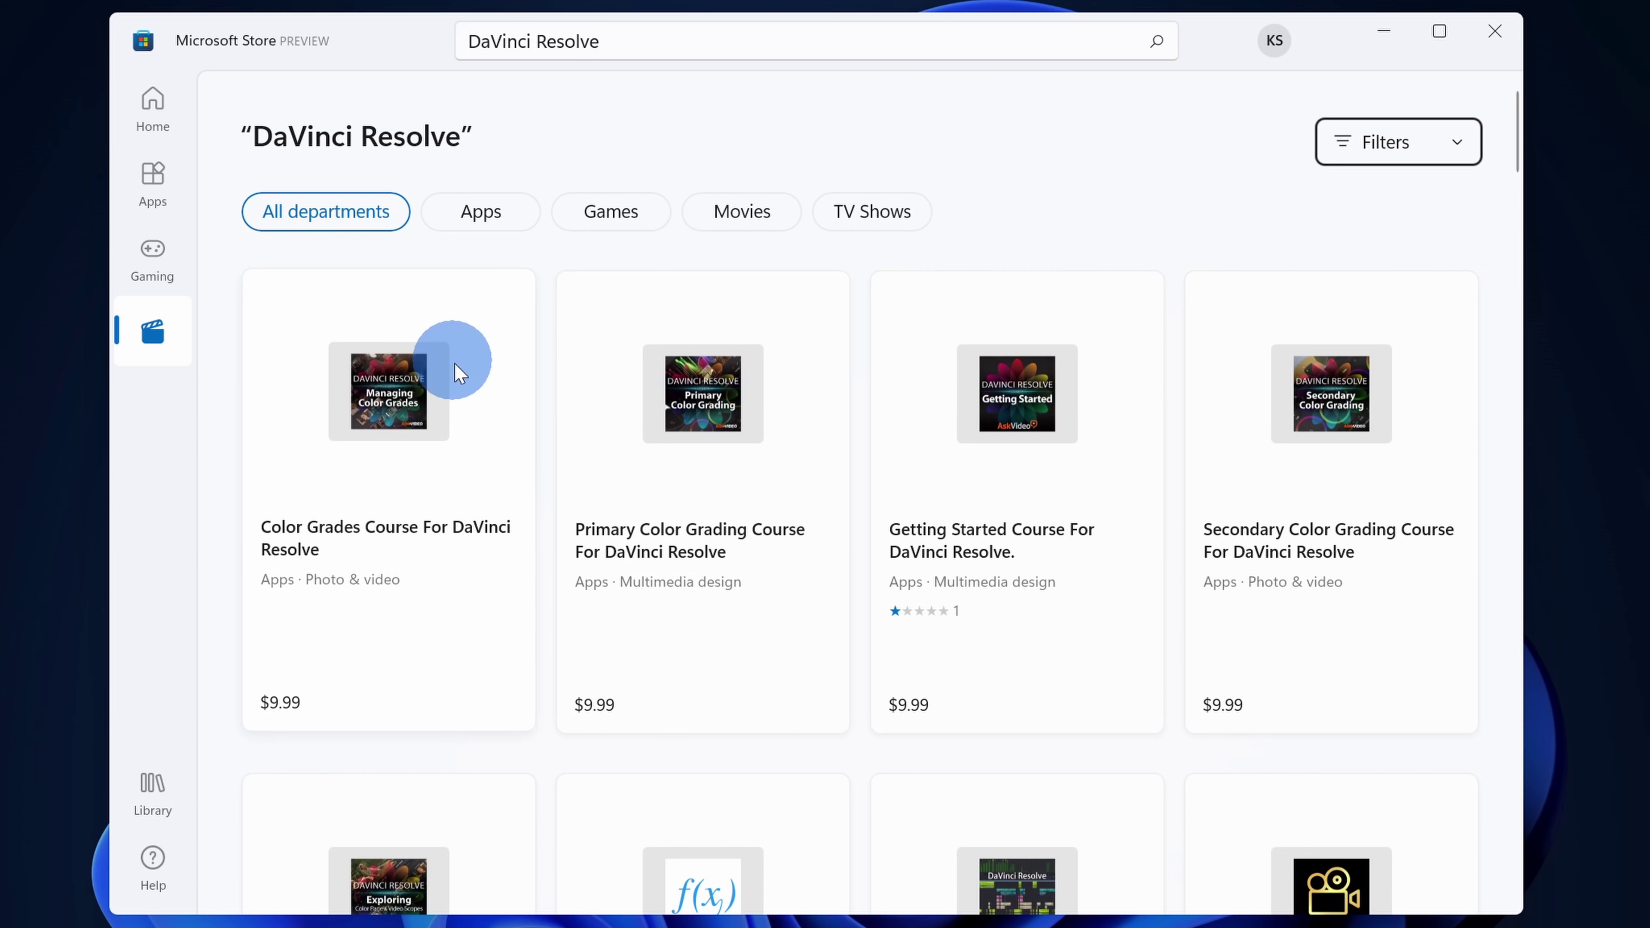
{"action": "left_click", "coordinate": [1038, 399]}
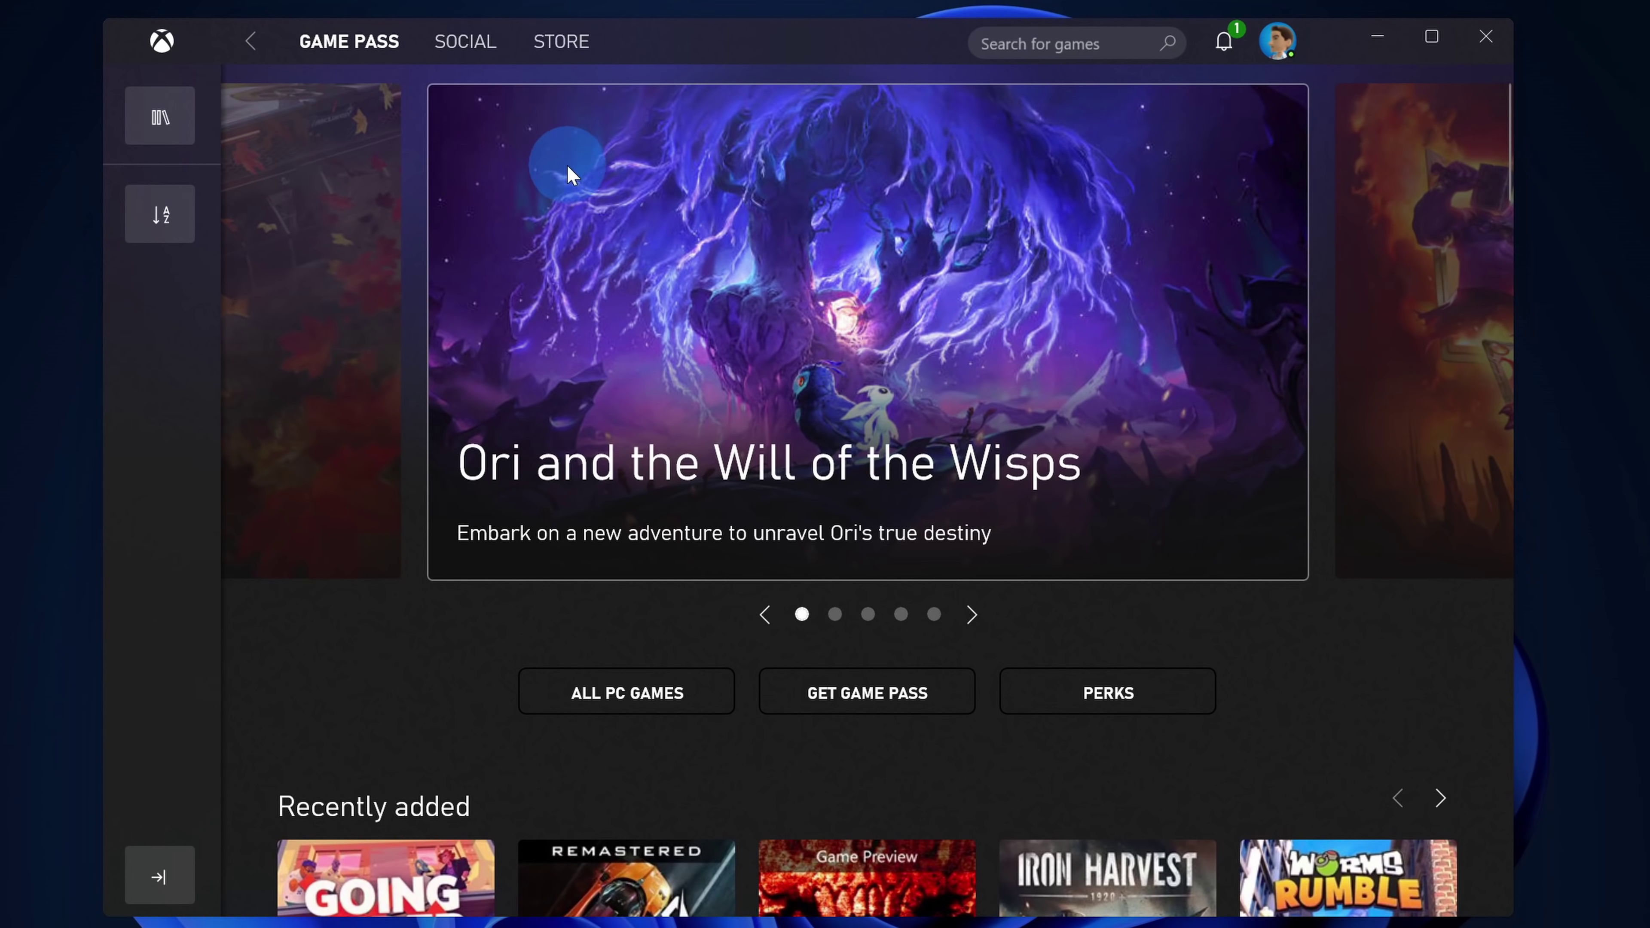
Step: Scroll the Game Pass page down to Recently added and Coming soon titles and back up
{"action": "scroll", "coordinate": [532, 166], "scroll_direction": "down", "scroll_amount": 6}
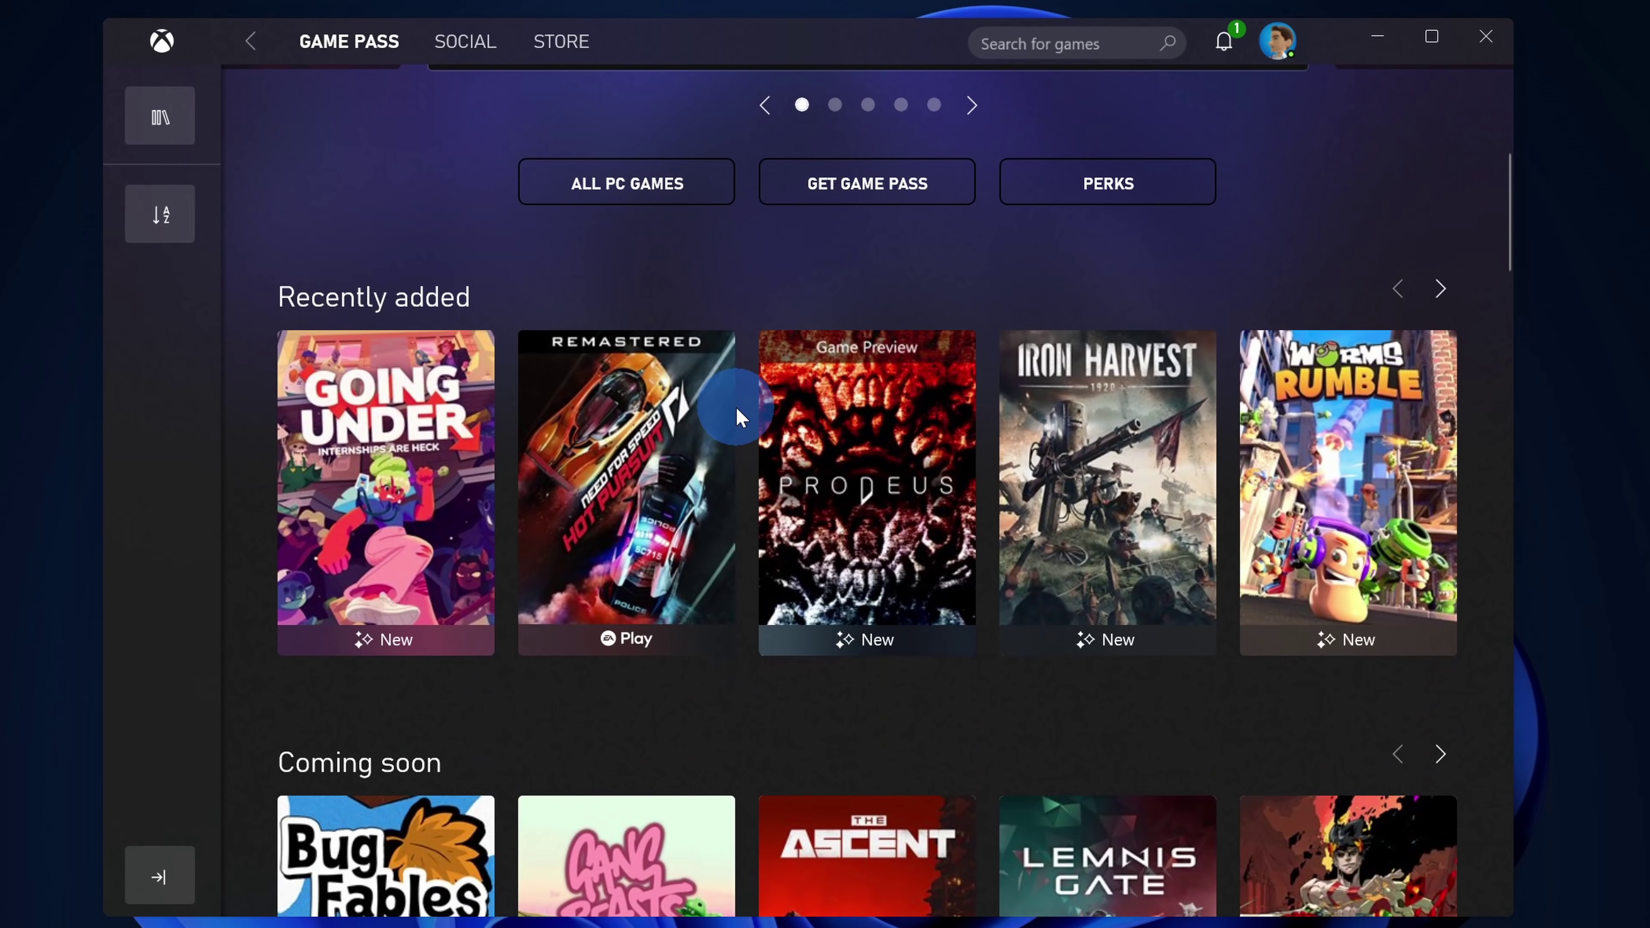
{"action": "mouse_move", "coordinate": [819, 456]}
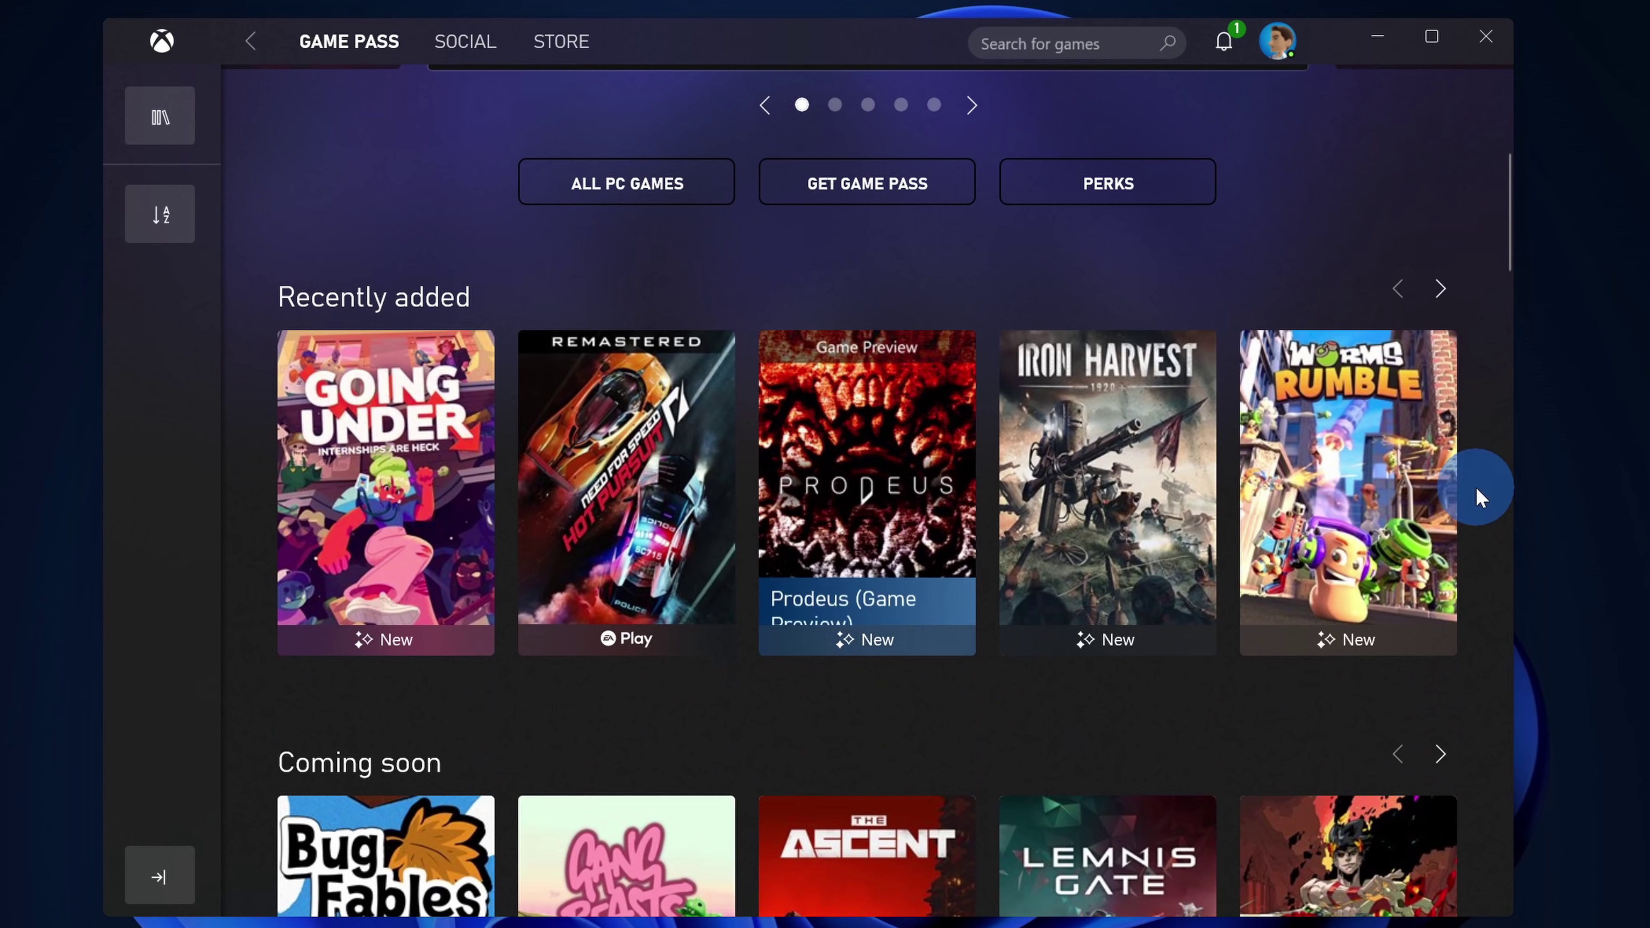
{"action": "scroll", "coordinate": [481, 585], "scroll_direction": "up", "scroll_amount": 1}
{"action": "scroll", "coordinate": [497, 686], "scroll_direction": "up", "scroll_amount": 6}
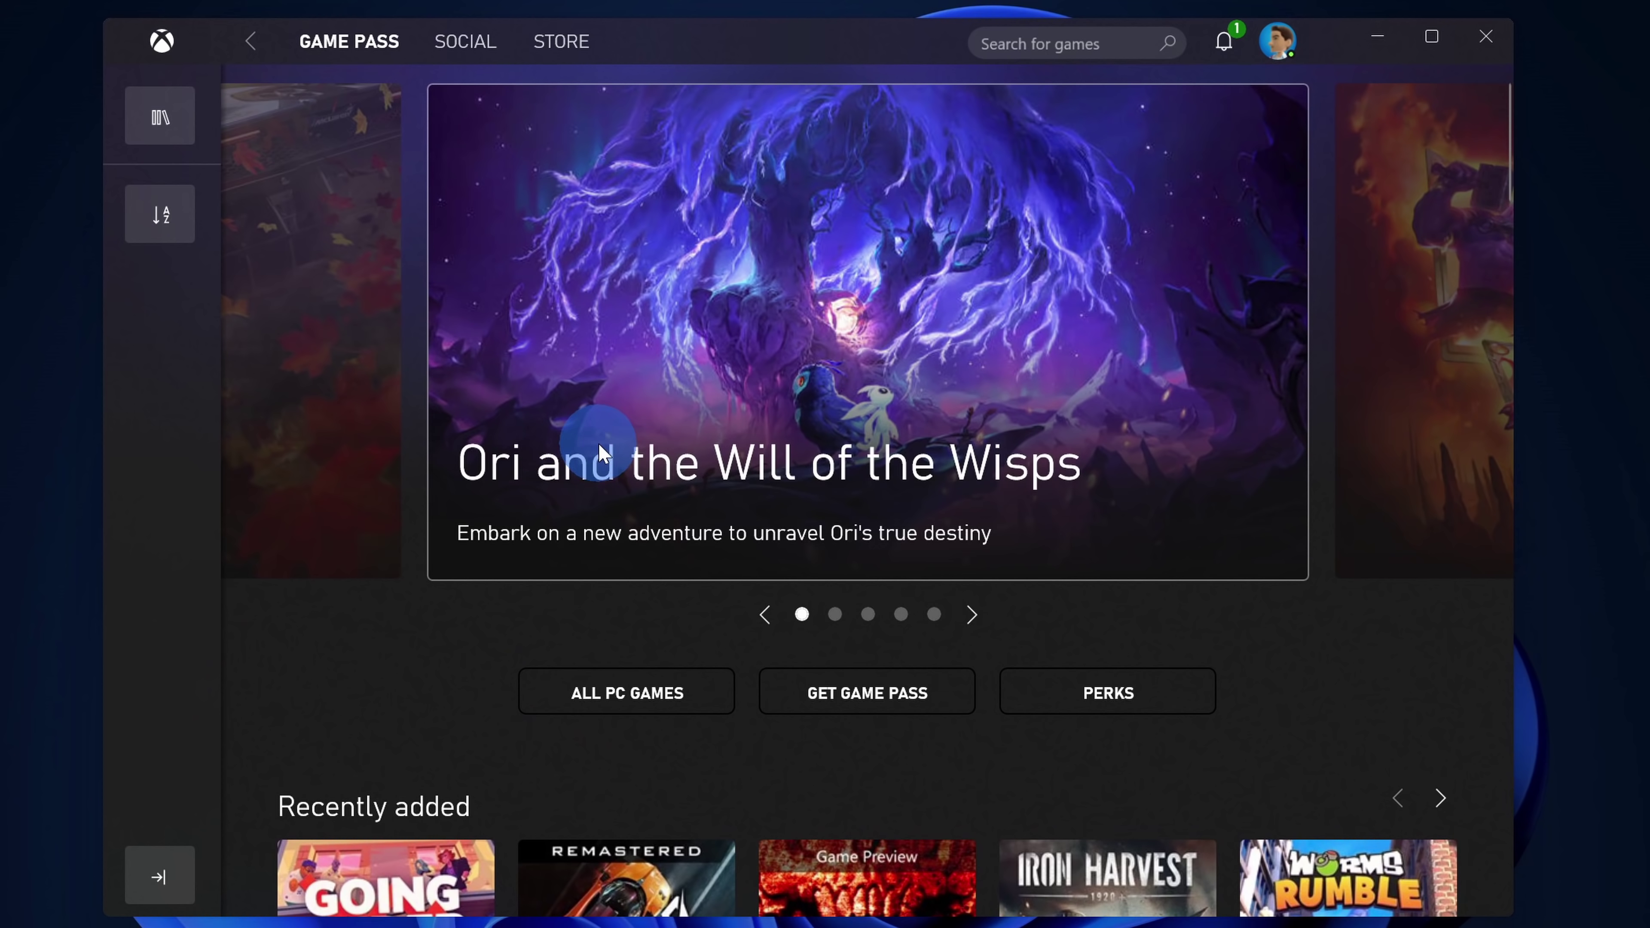
{"action": "scroll", "coordinate": [1315, 514], "scroll_direction": "down", "scroll_amount": 8}
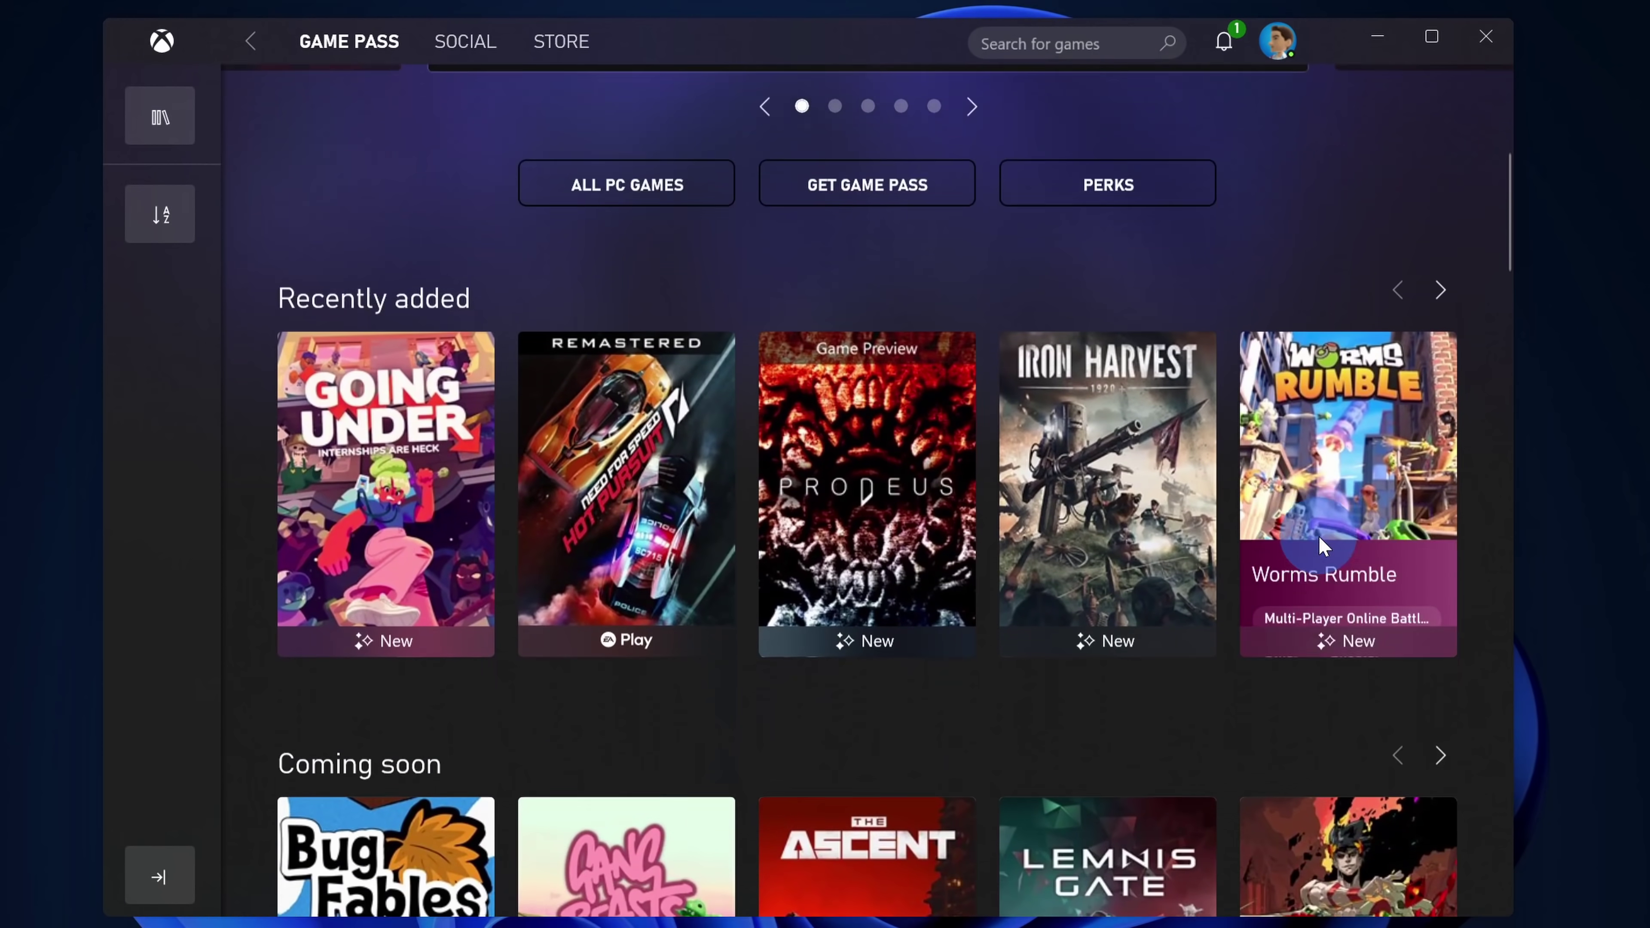
{"action": "scroll", "coordinate": [1271, 574], "scroll_direction": "up", "scroll_amount": 8}
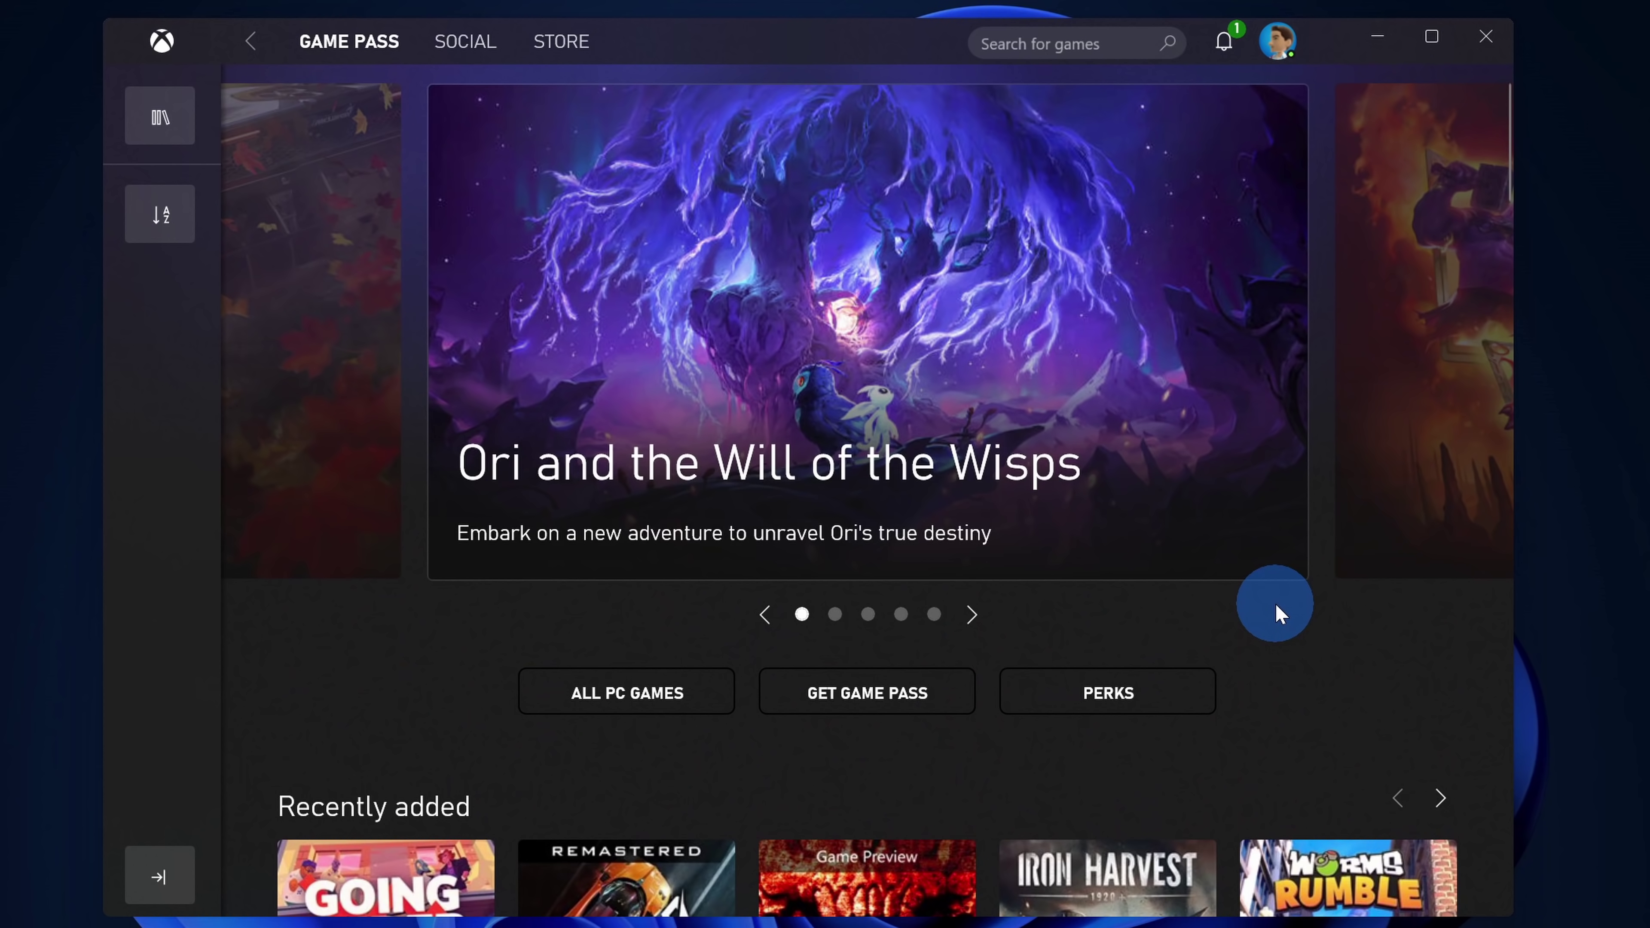
{"action": "scroll", "coordinate": [1277, 605], "scroll_direction": "down", "scroll_amount": 2}
{"action": "scroll", "coordinate": [1285, 614], "scroll_direction": "up", "scroll_amount": 2}
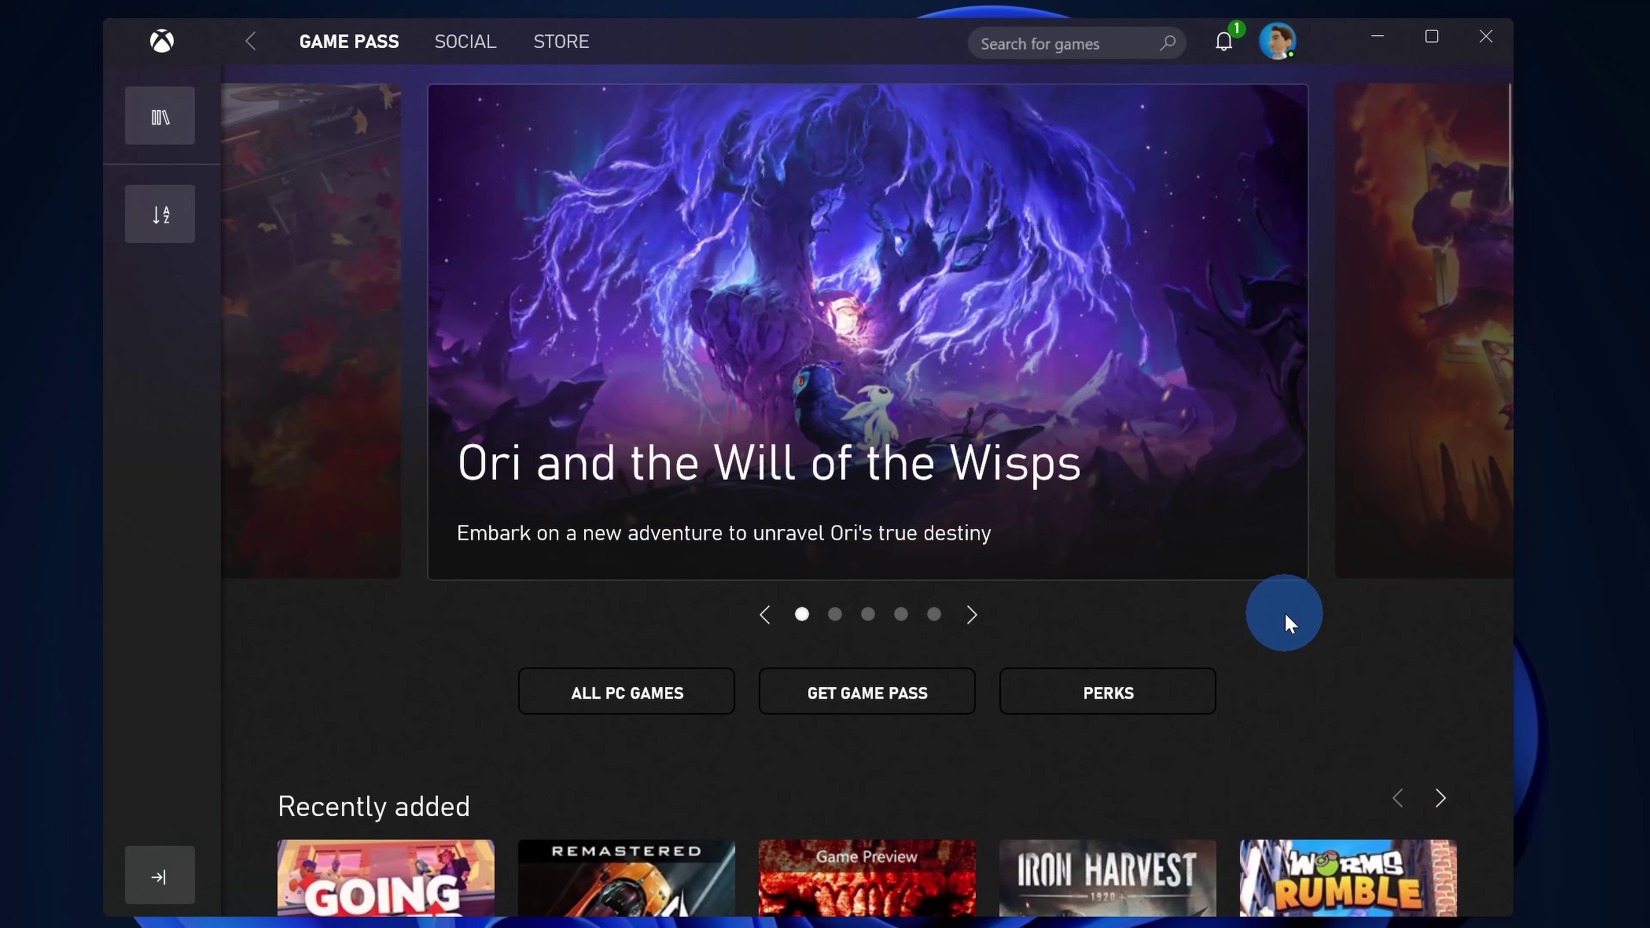